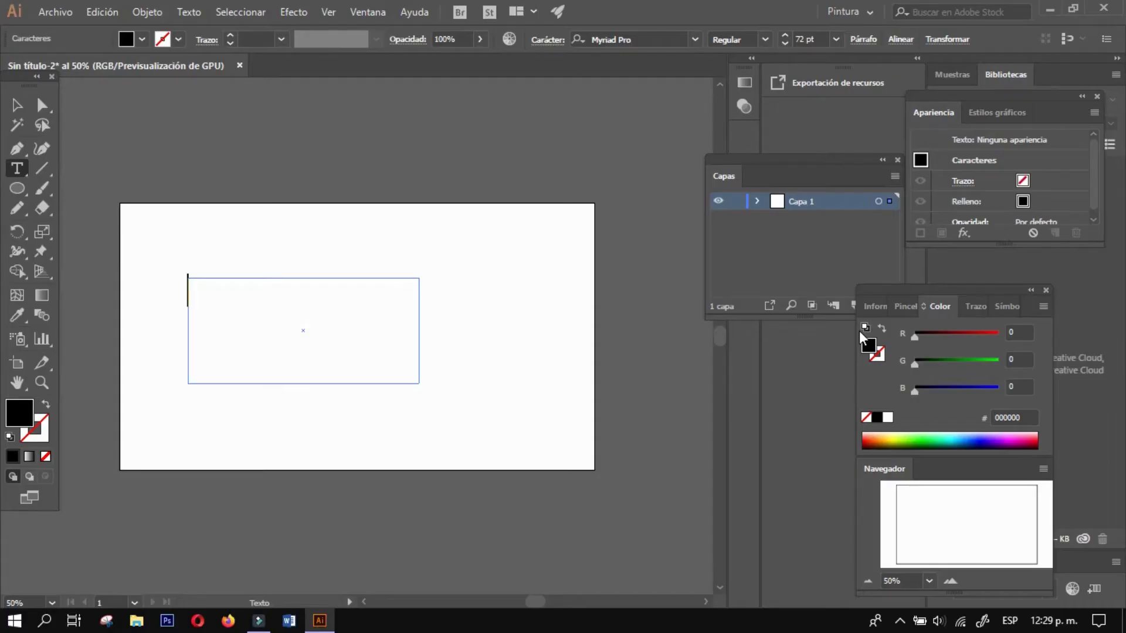
- Type 'Peach' into the text frame and drag across the word to select it
text(Peac)
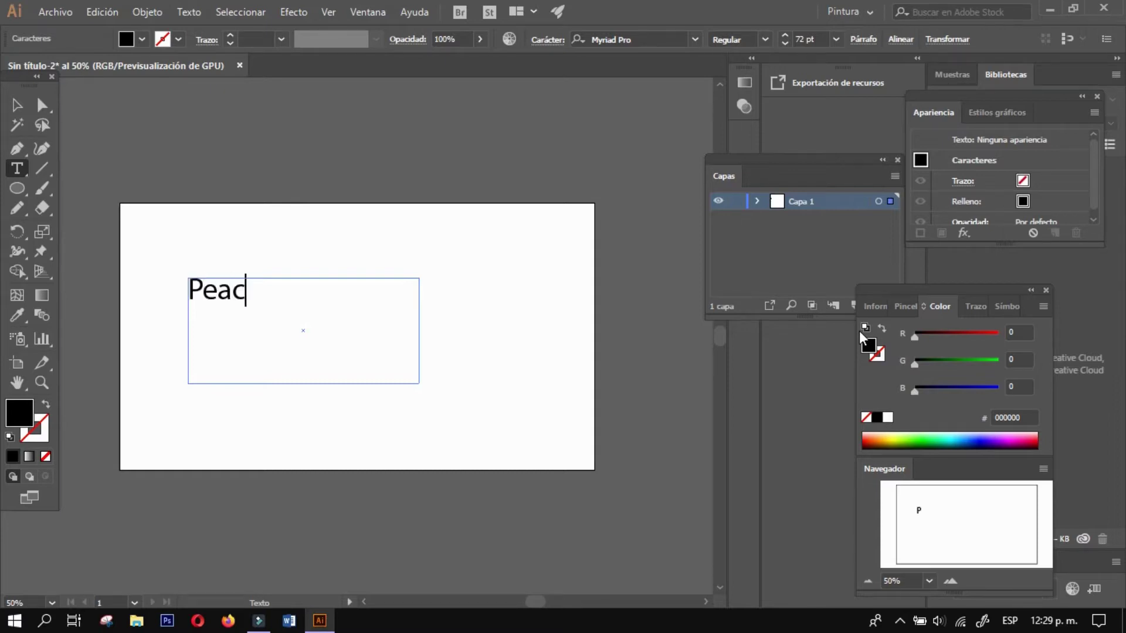
text(h)
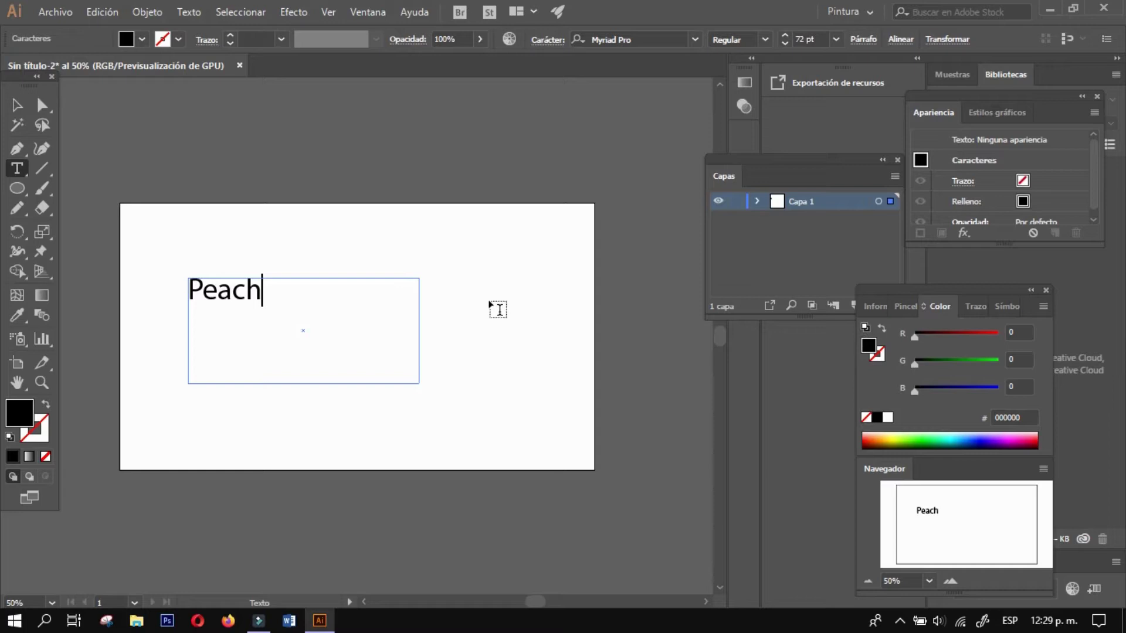
drag(263, 296, 185, 299)
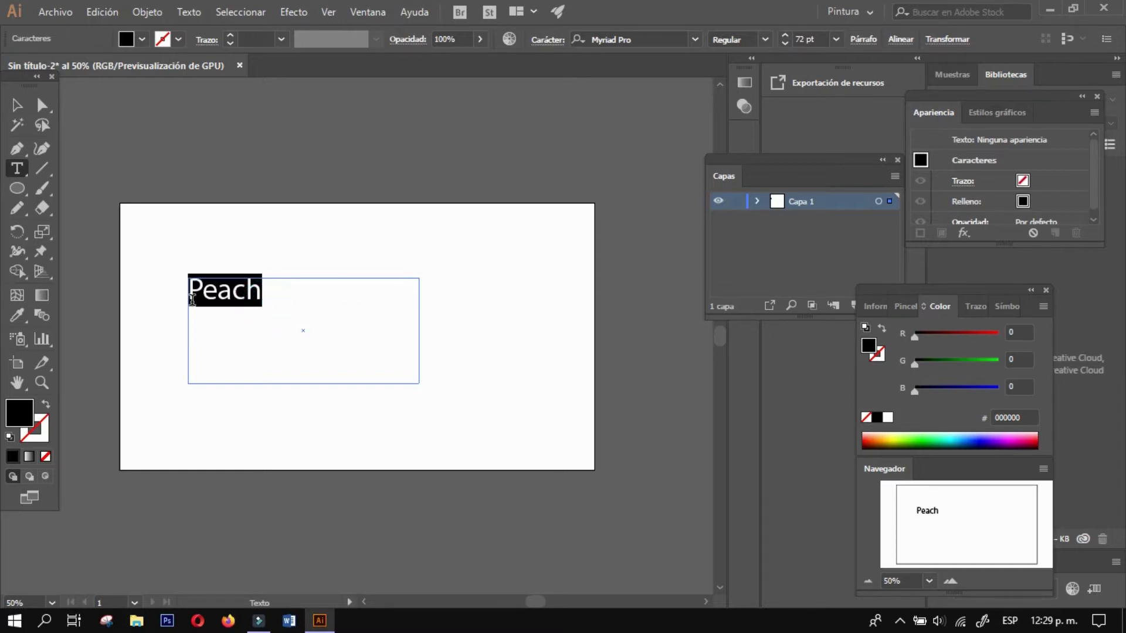
- Set 'Peach' in Vintage Queens Personal Use at 200 pt, then return to the Selection tool
click(696, 42)
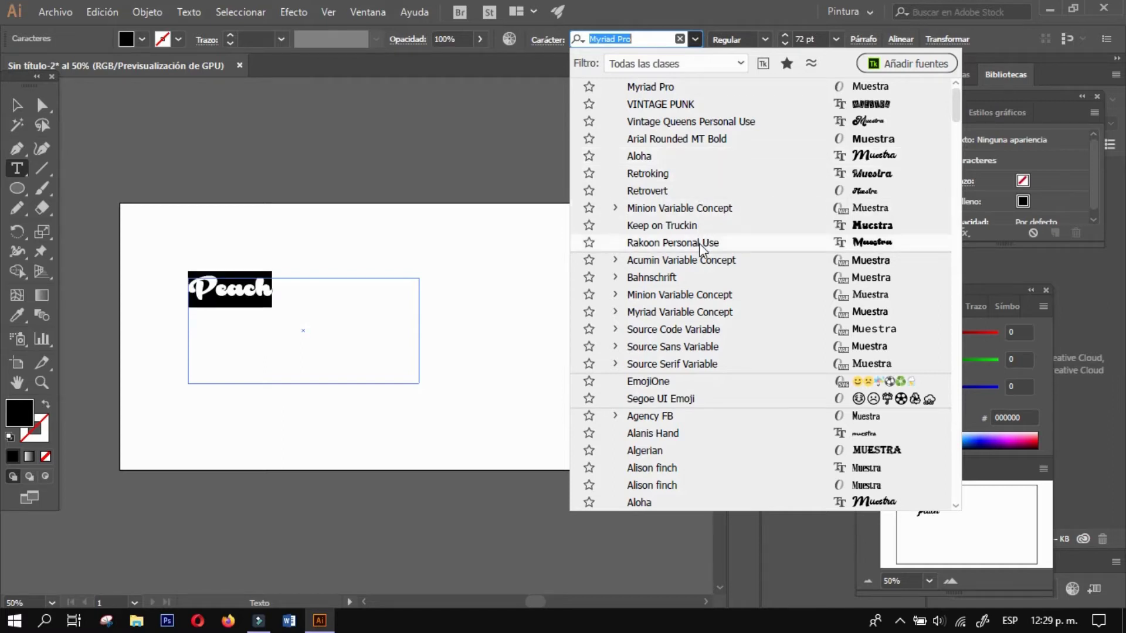
click(703, 122)
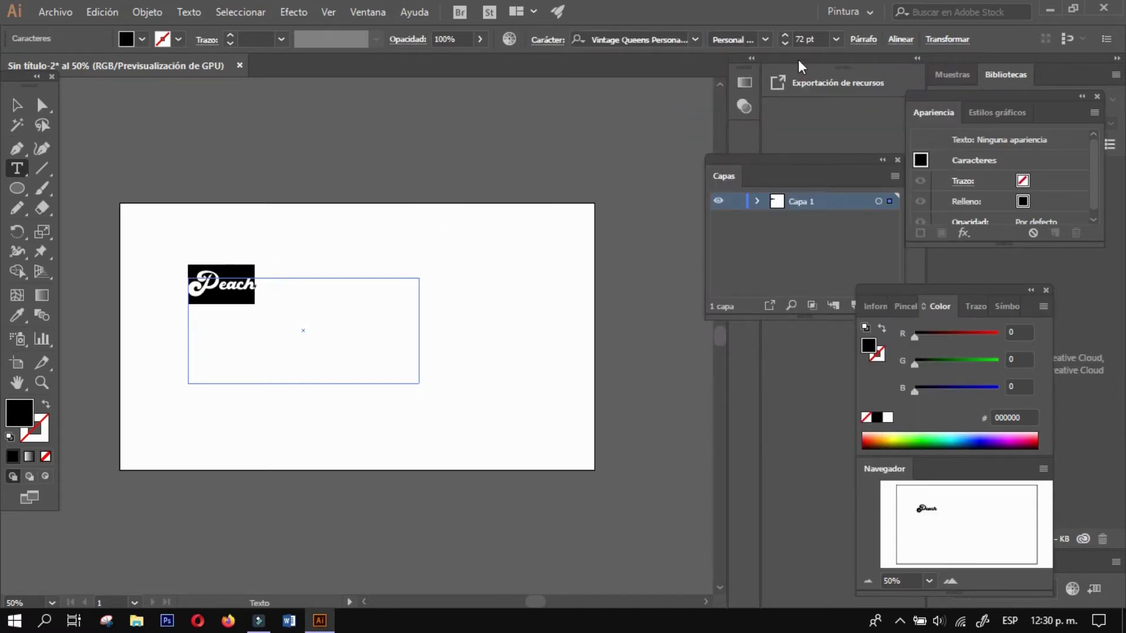
click(803, 39)
text(7)
key(Return)
text(72)
key(Return)
text(20)
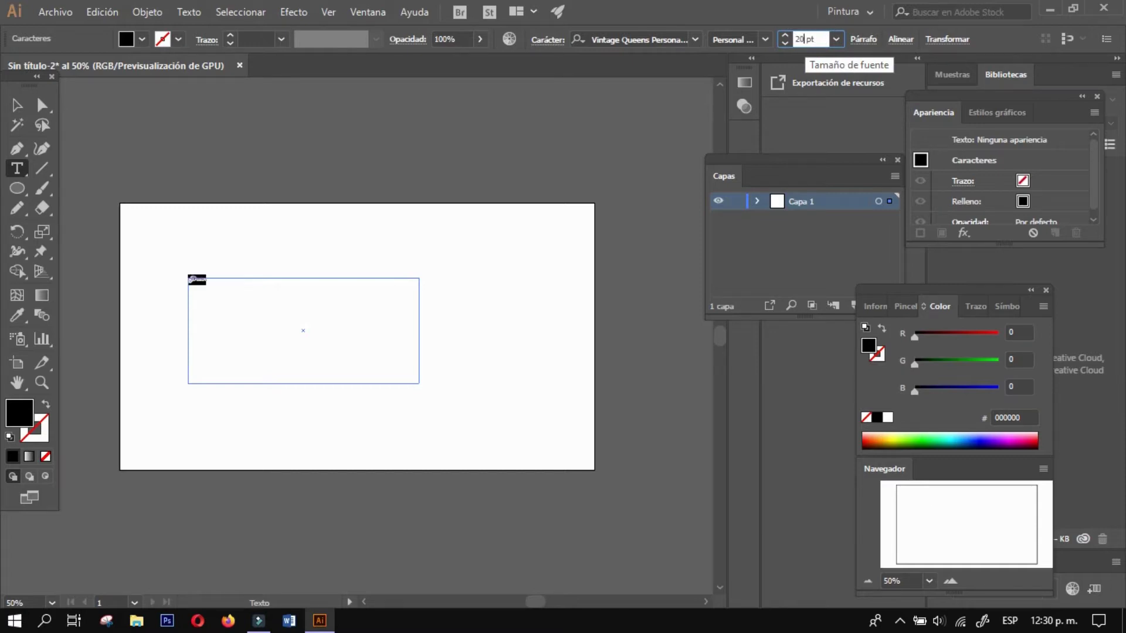
text(0)
key(Return)
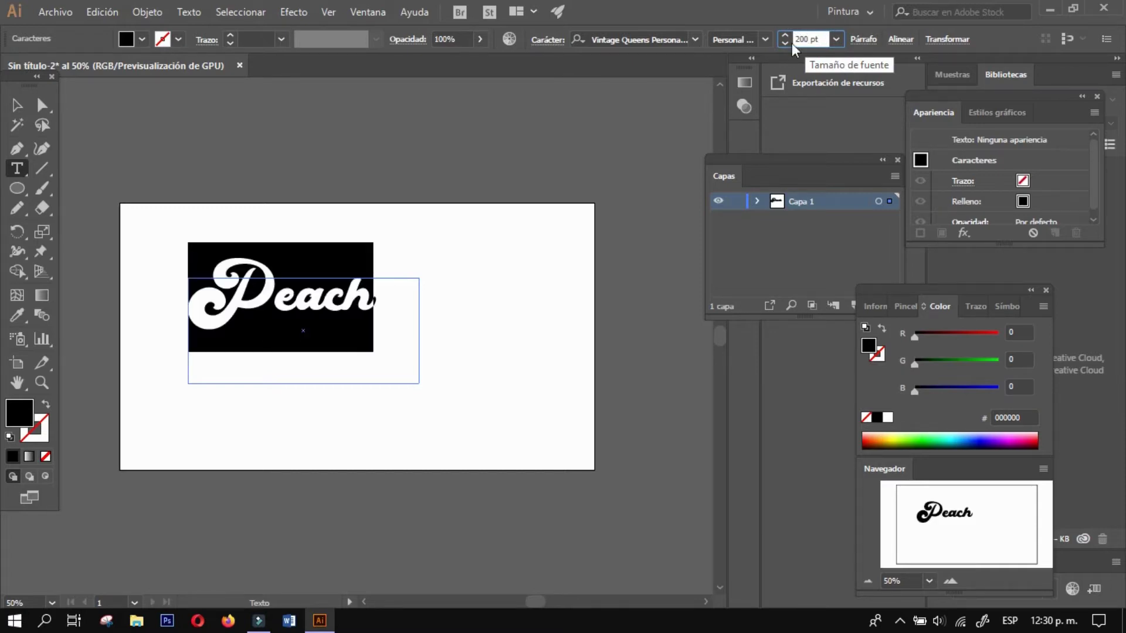
click(14, 107)
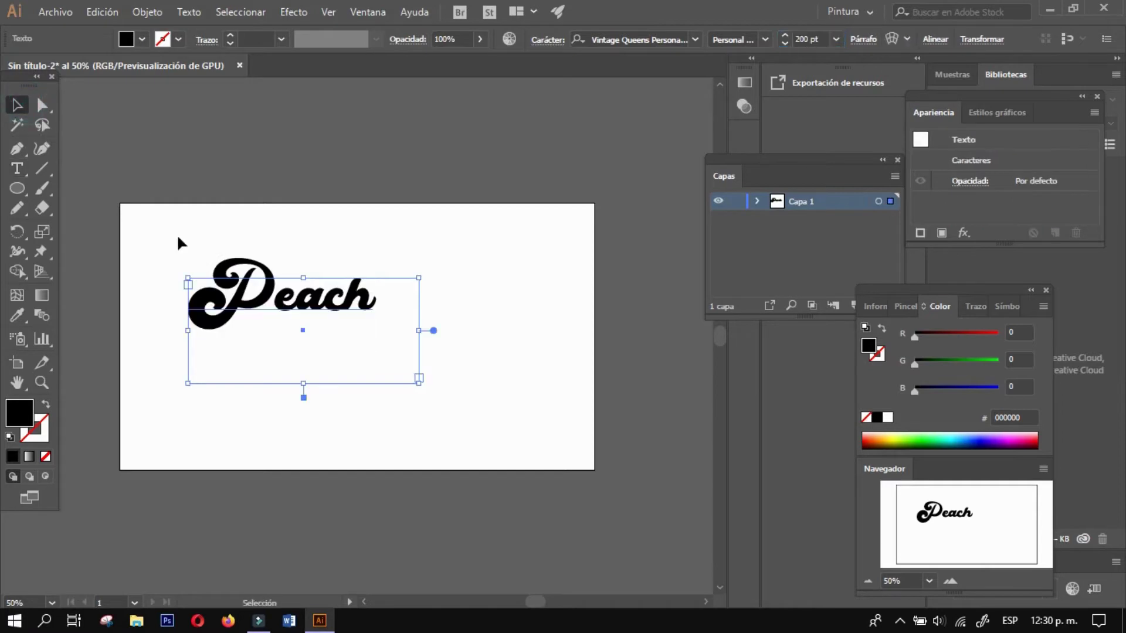
- Centre 'Peach' on the artboard, convert it to outlines and ungroup the letters
drag(273, 301, 343, 343)
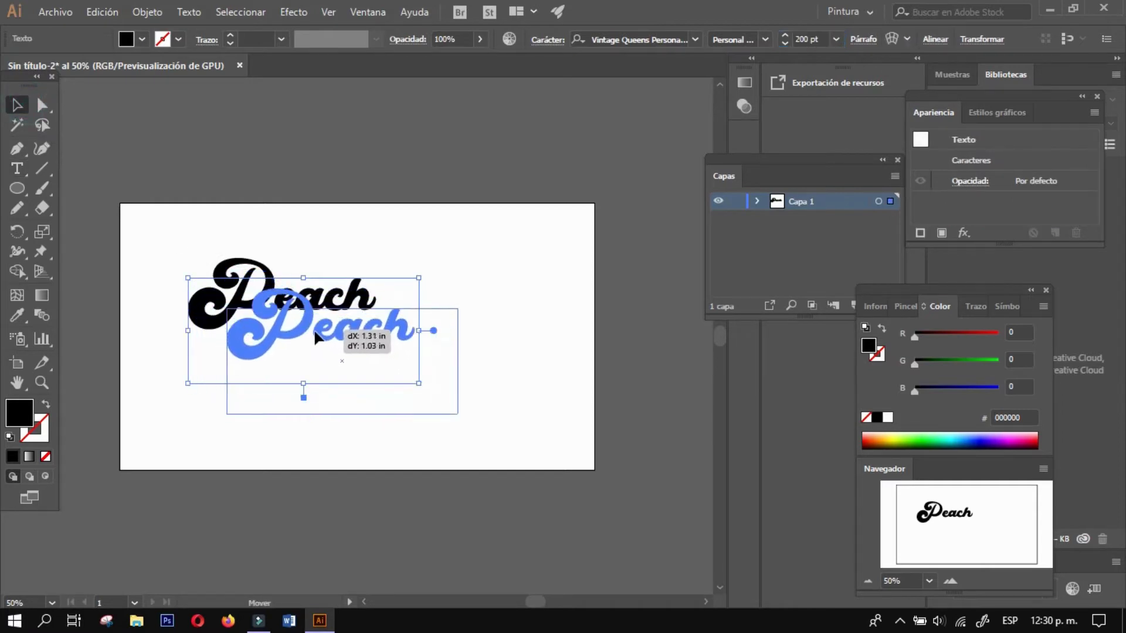
key(ctrl+shift+o)
click(439, 343)
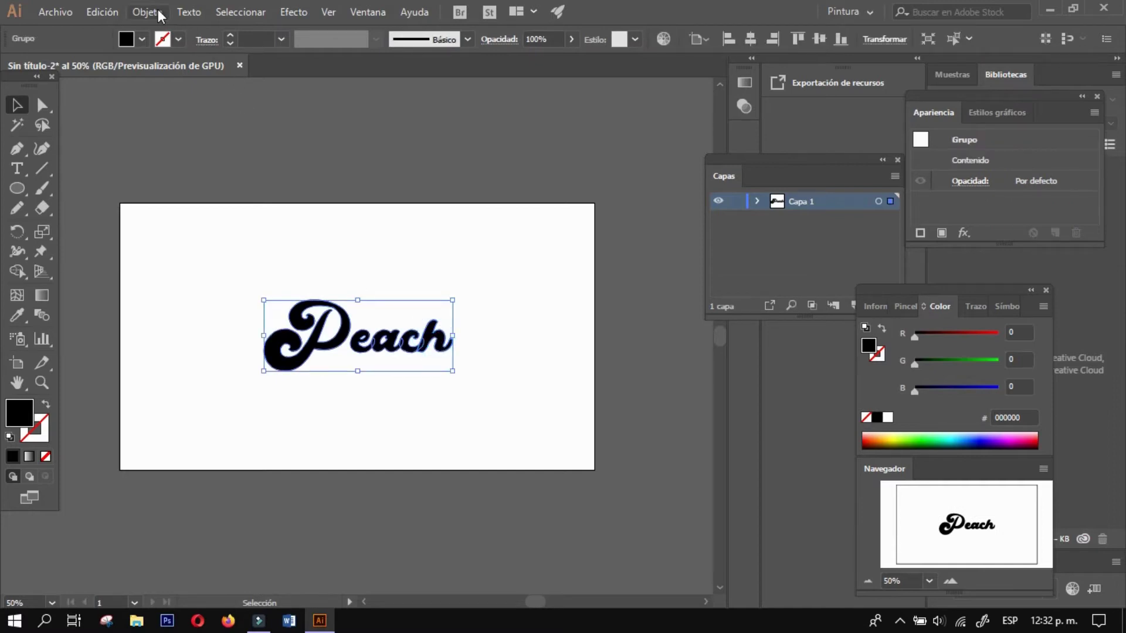
click(154, 13)
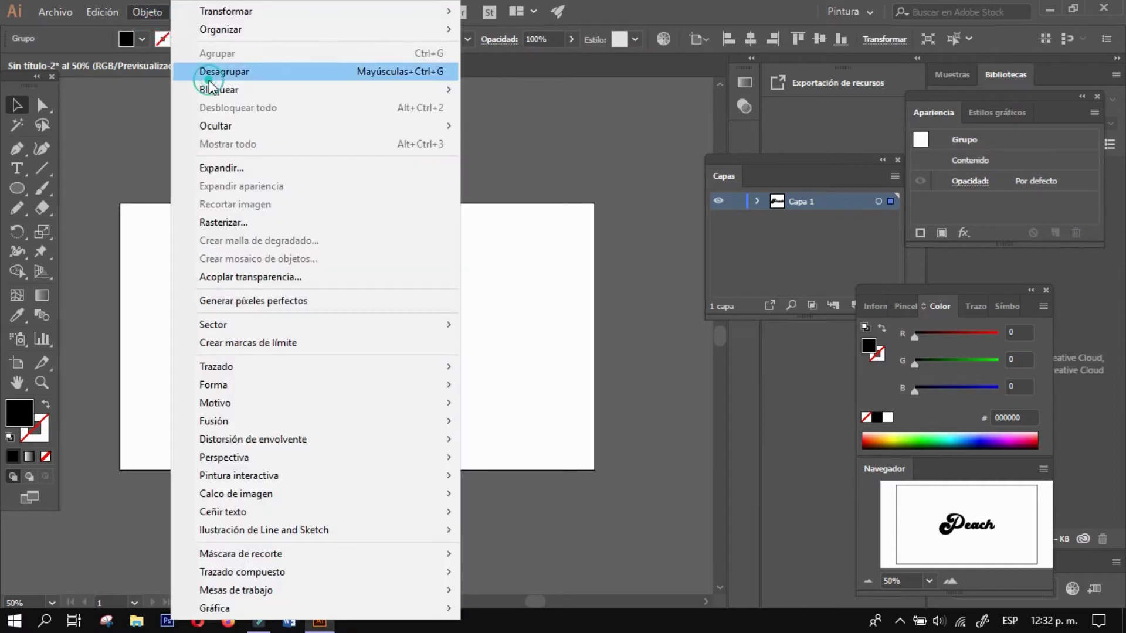
click(209, 74)
- Select all the outlined letters and place a duplicate above the artboard
click(455, 309)
click(472, 317)
mouse_move(445, 342)
mouse_down()
mouse_move(456, 343)
mouse_move(441, 341)
mouse_up()
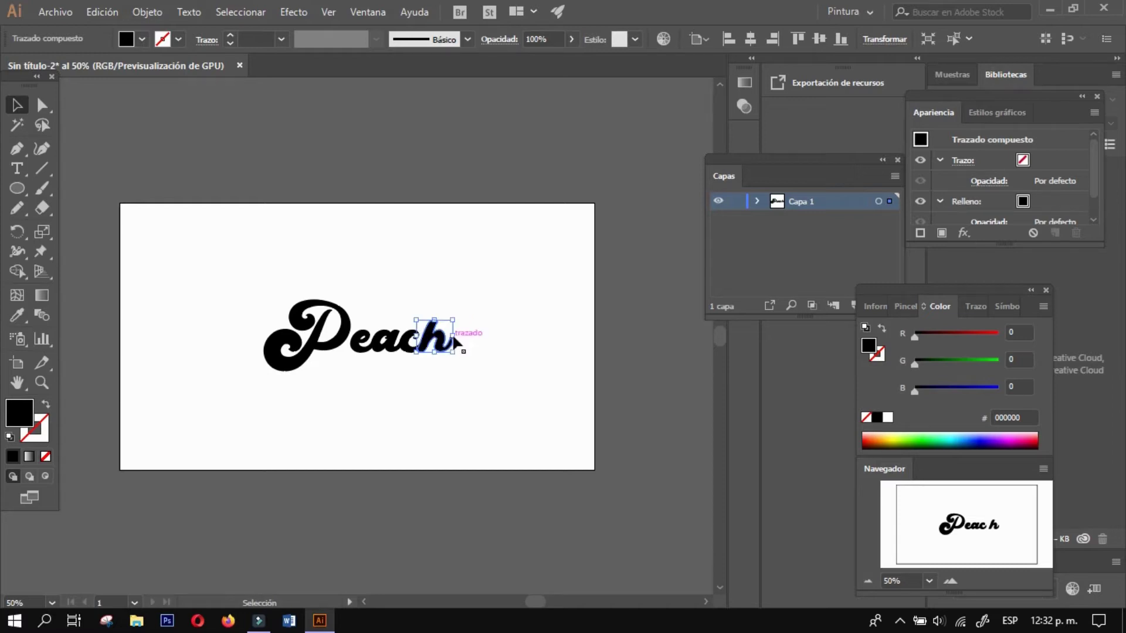
click(508, 335)
drag(245, 297, 476, 366)
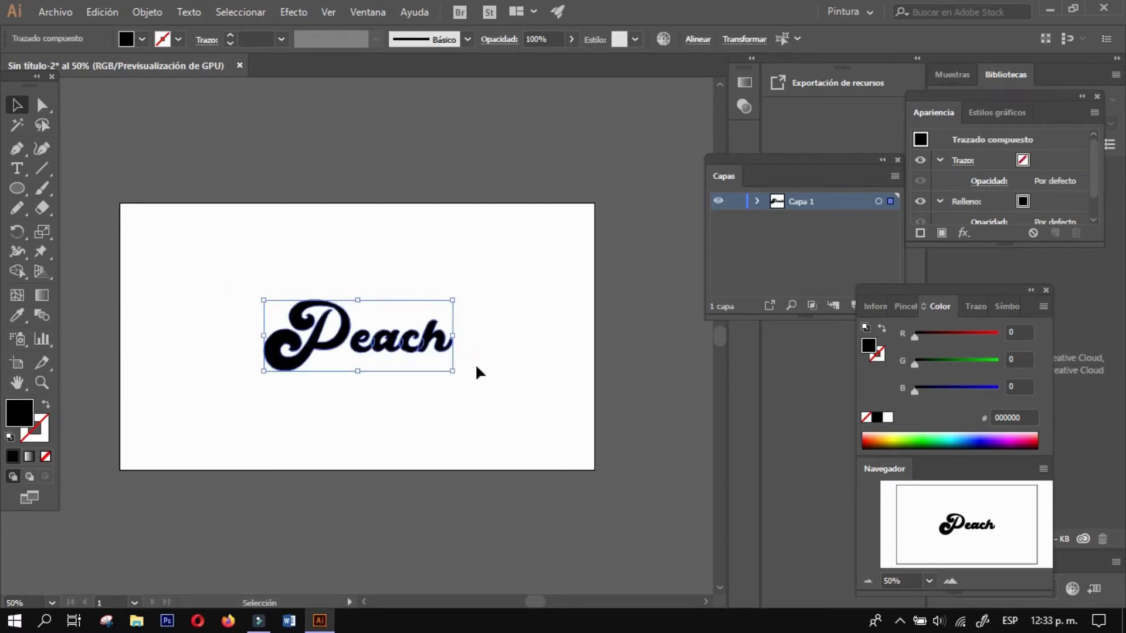
drag(379, 340, 393, 176)
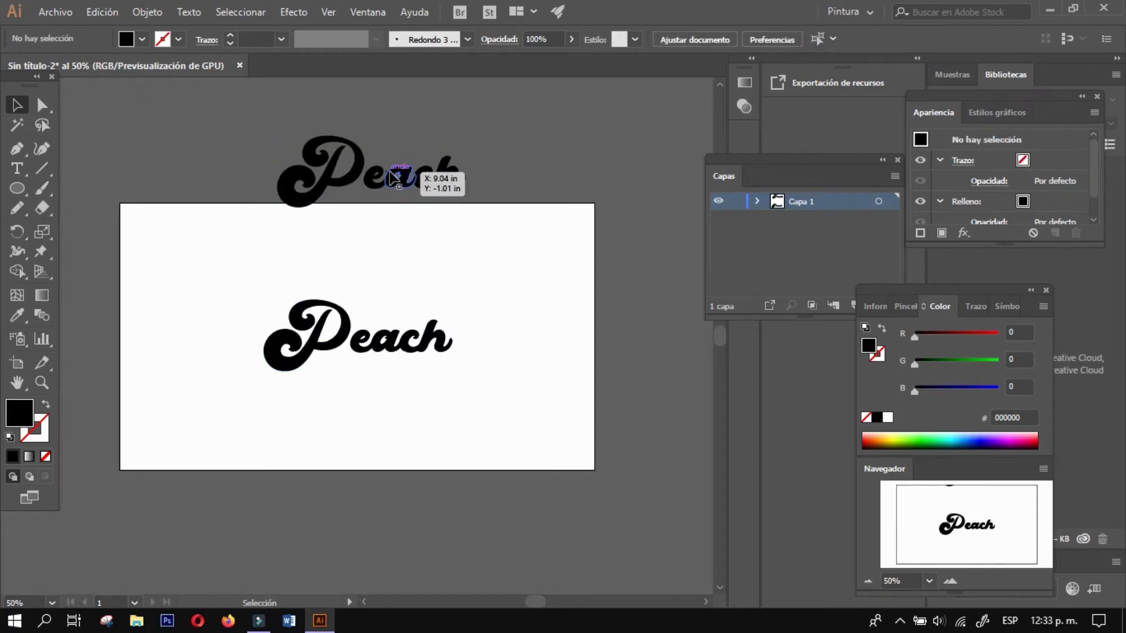
- Fill the artboard's 'Peach' with teal #65dbbc
drag(249, 298, 472, 386)
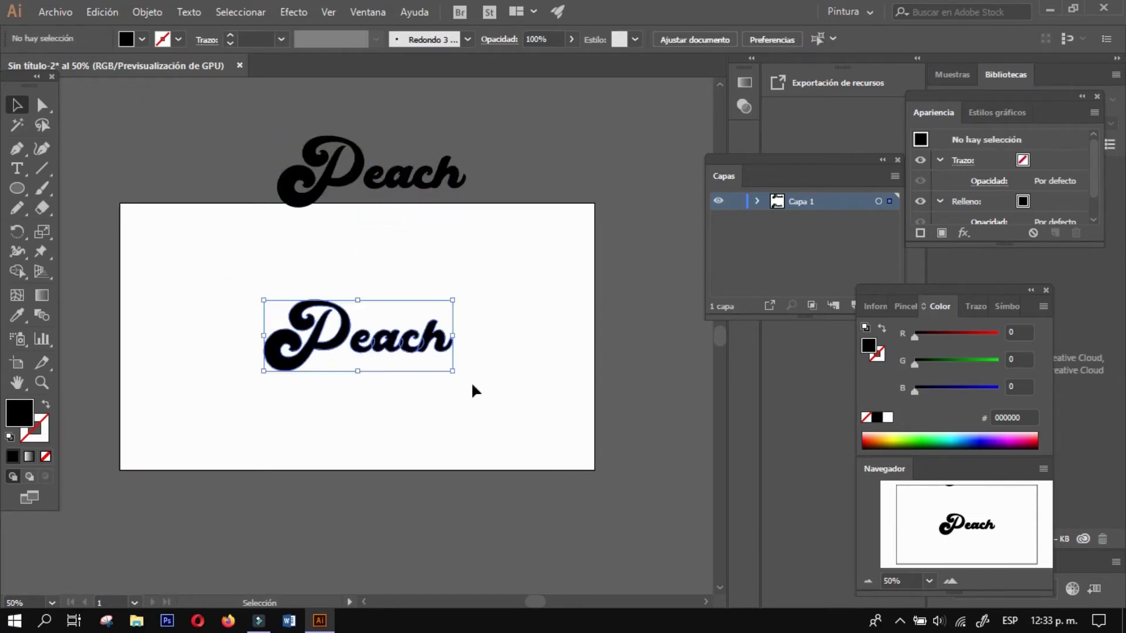
double_click(19, 414)
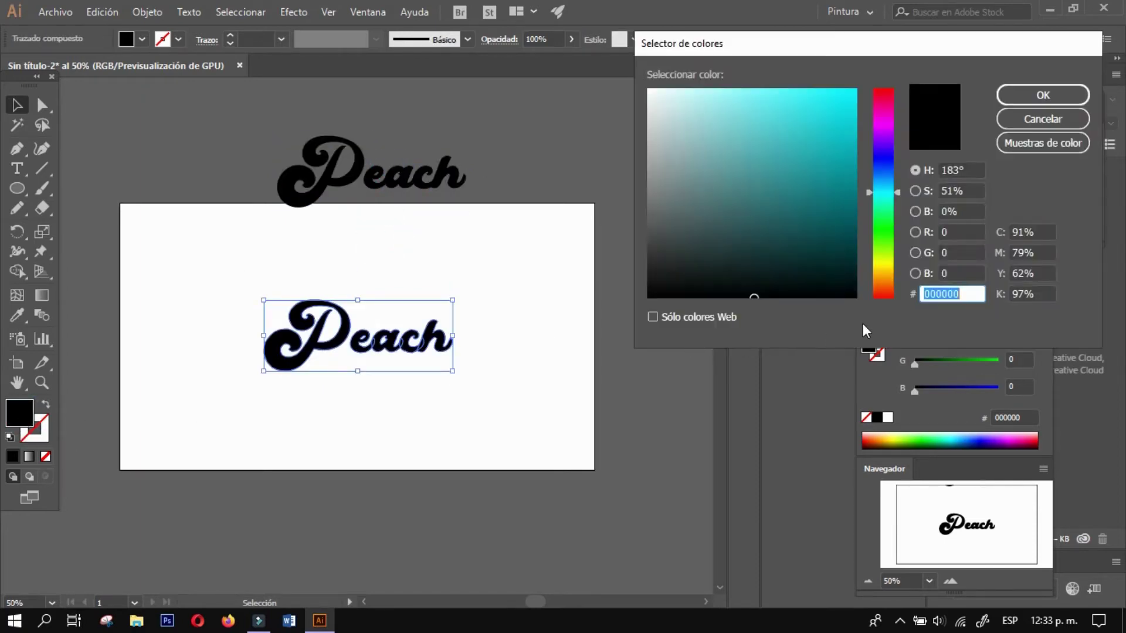
click(877, 195)
click(883, 203)
click(789, 127)
mouse_move(789, 126)
mouse_down()
mouse_move(739, 127)
mouse_move(760, 118)
mouse_up()
click(1032, 99)
- Fill the copy above the artboard with pale peach #ffc3ae
click(532, 283)
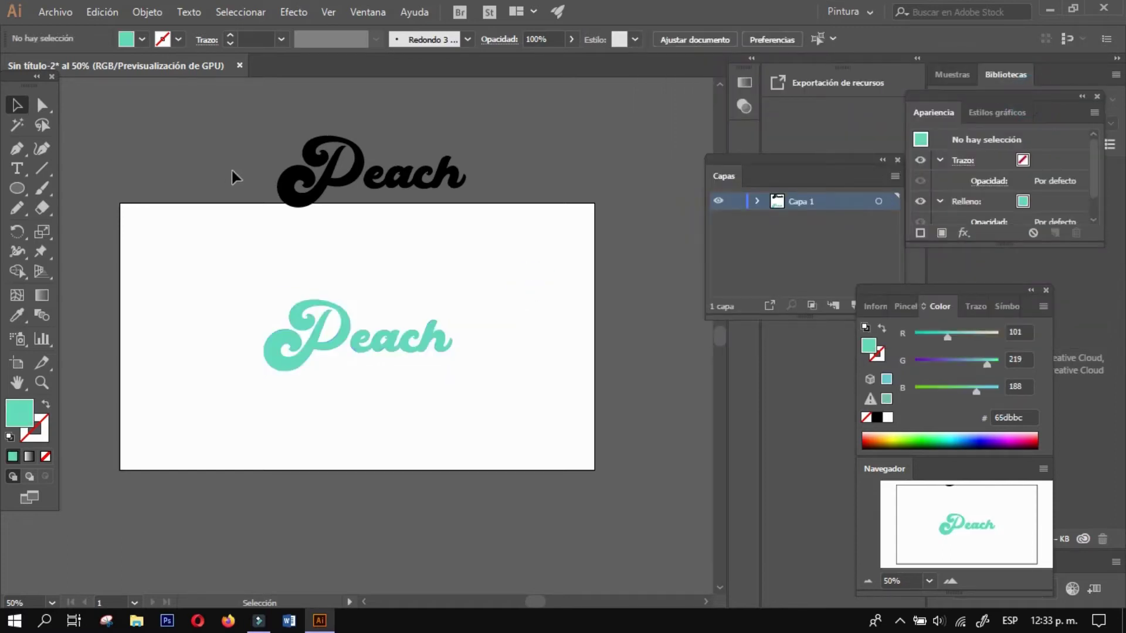
click(465, 191)
double_click(20, 415)
click(882, 284)
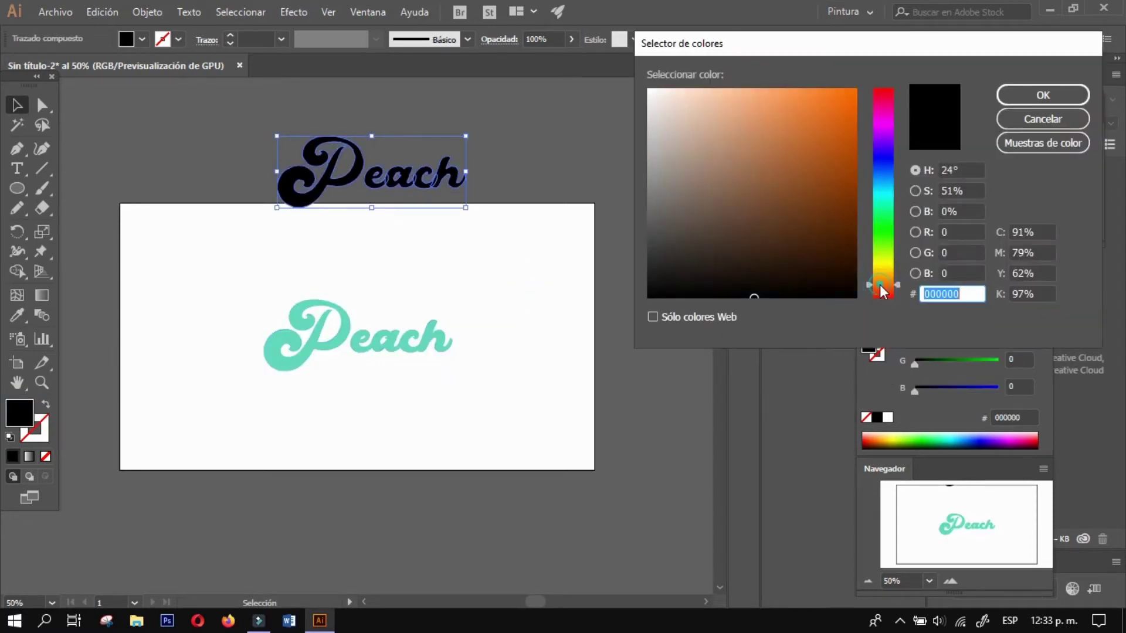
text(f7ccb0)
drag(883, 284, 881, 288)
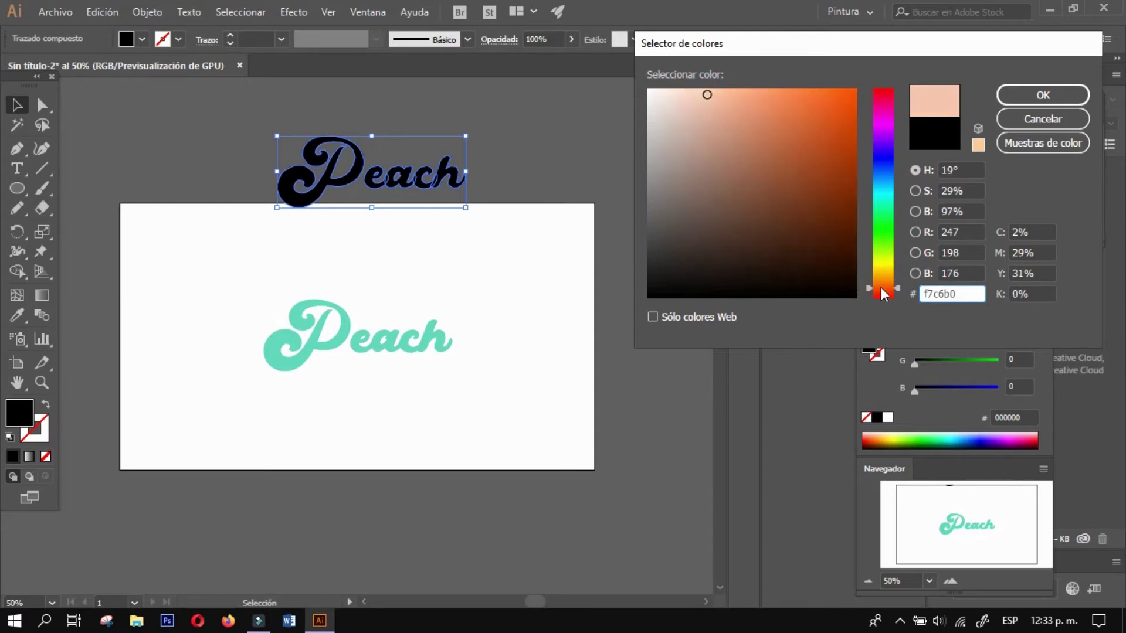
drag(707, 94, 714, 83)
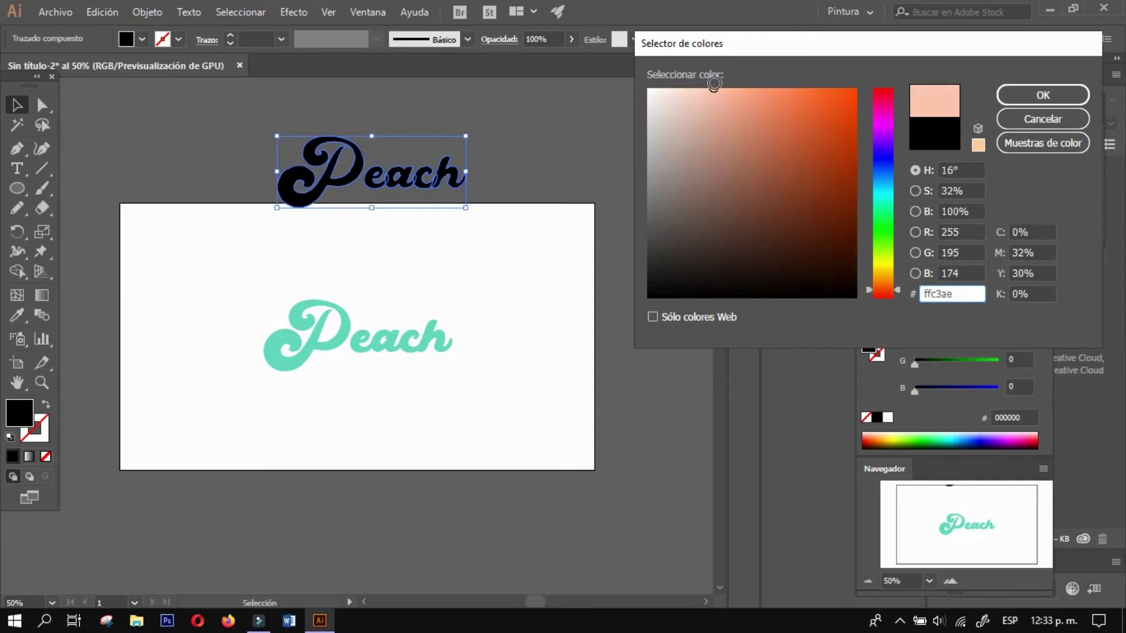
click(1012, 93)
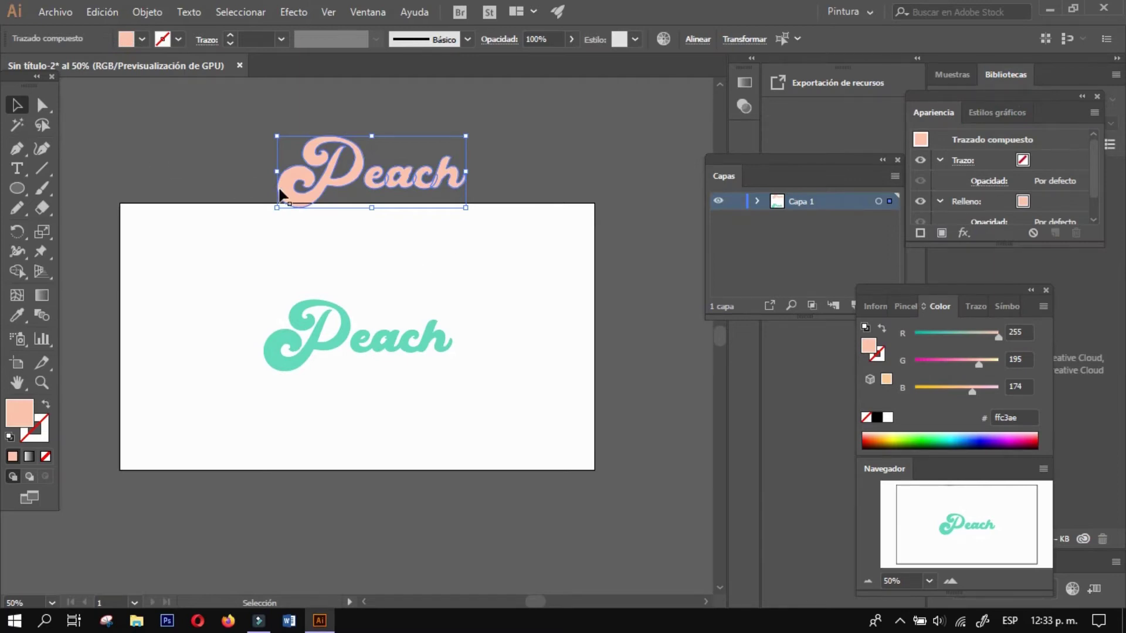
- Lay the peach copy over the teal 'Peach', nudged left, then view at 100% and expand Capa 1
mouse_move(322, 187)
mouse_down()
mouse_move(296, 338)
mouse_move(307, 348)
mouse_up()
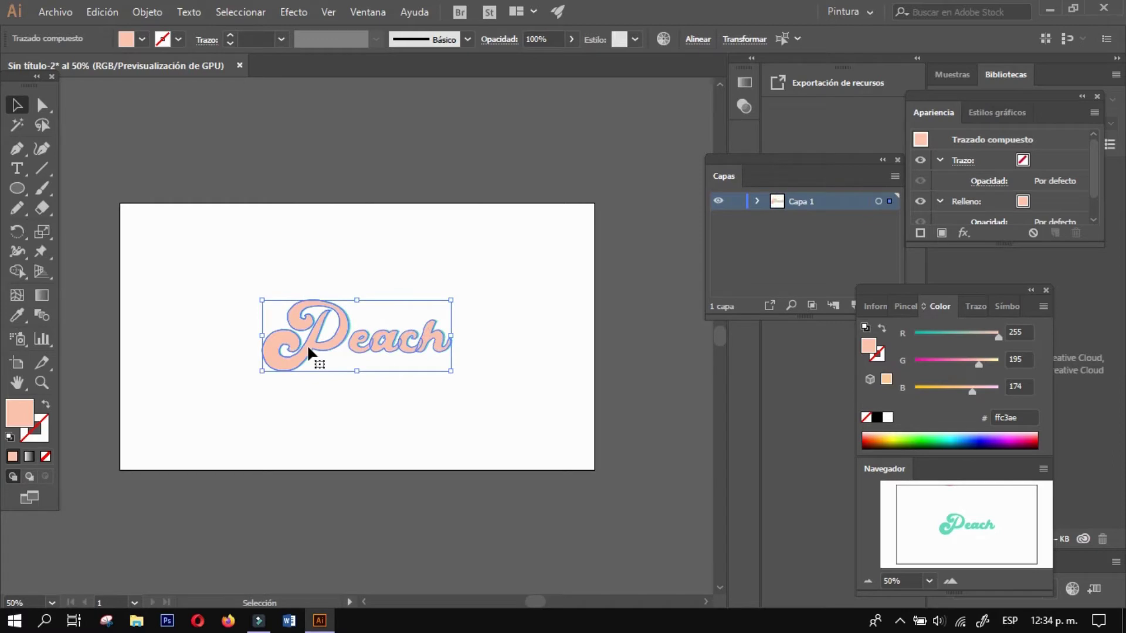
key(Left)
key(Left)
key(Left)
key(Left)
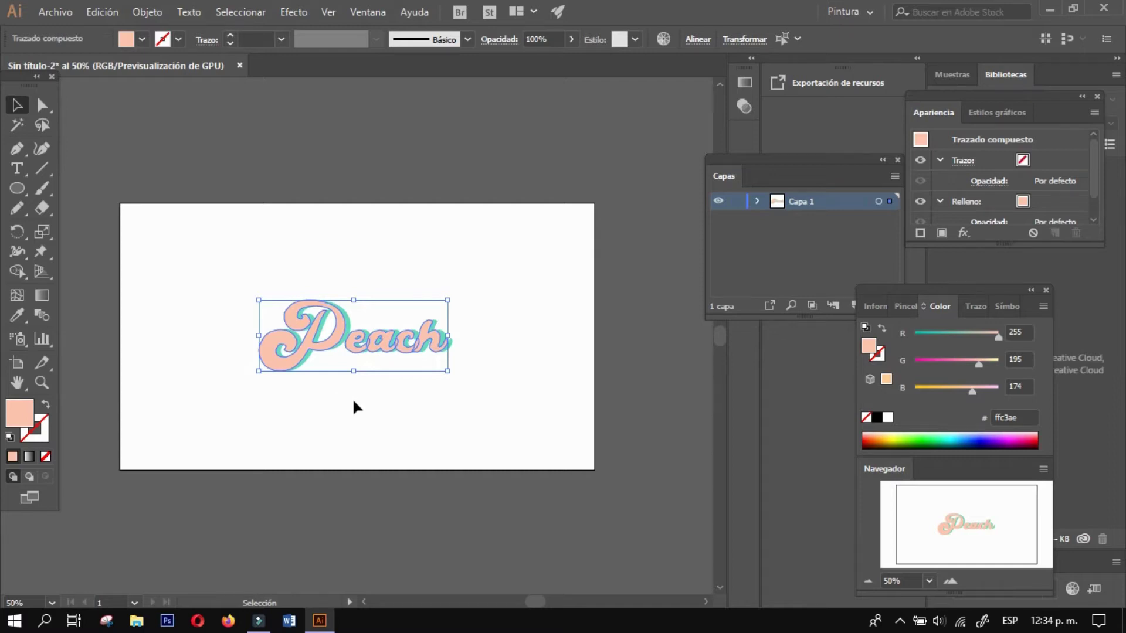
click(353, 397)
key(ctrl+1)
click(757, 202)
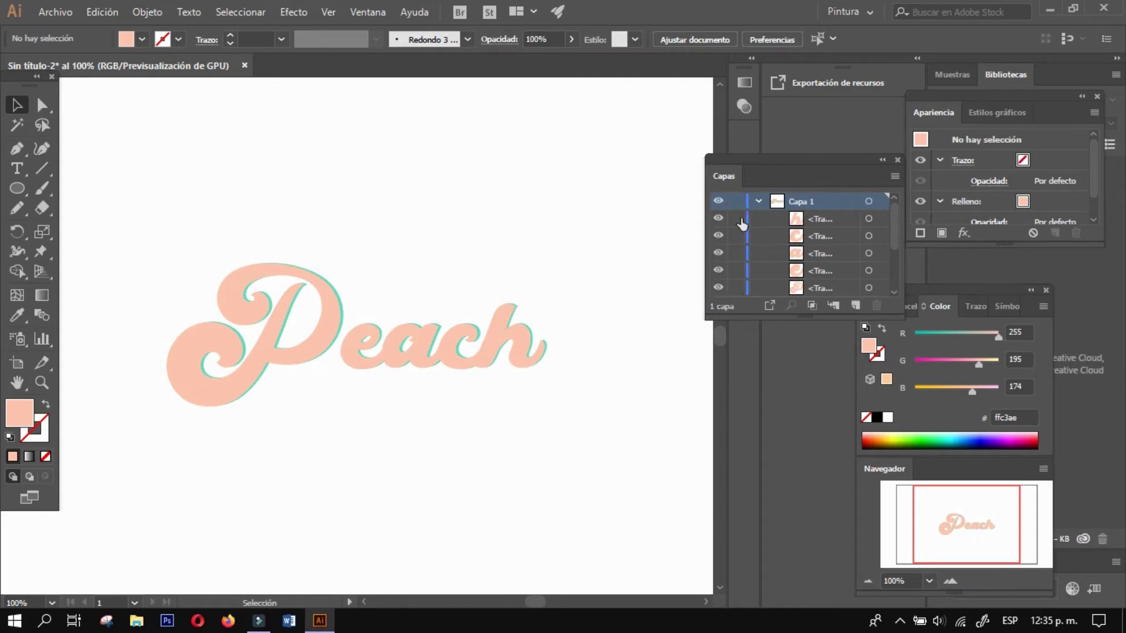
- Hide the peach letter paths h, c, a, e and P in the Capas panel
click(715, 220)
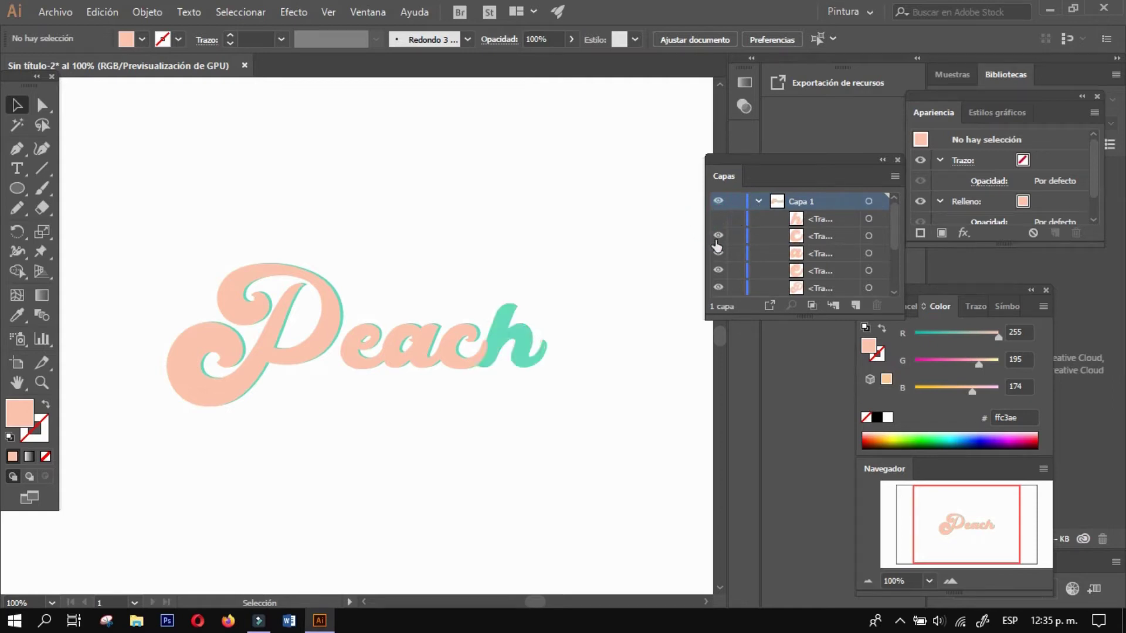
click(718, 235)
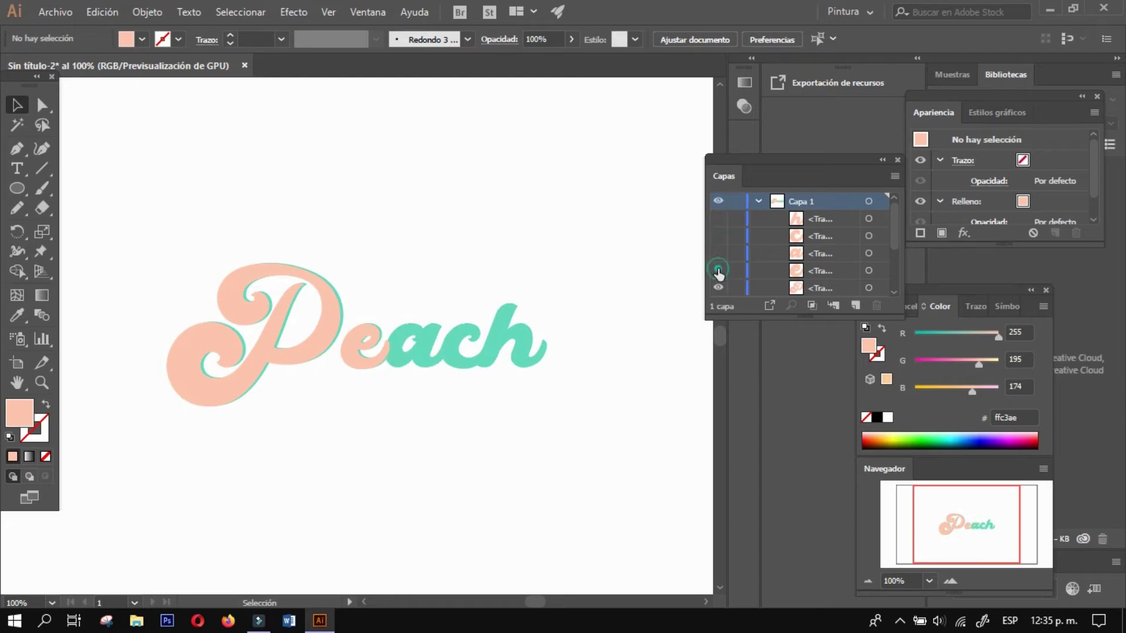
click(719, 271)
click(719, 288)
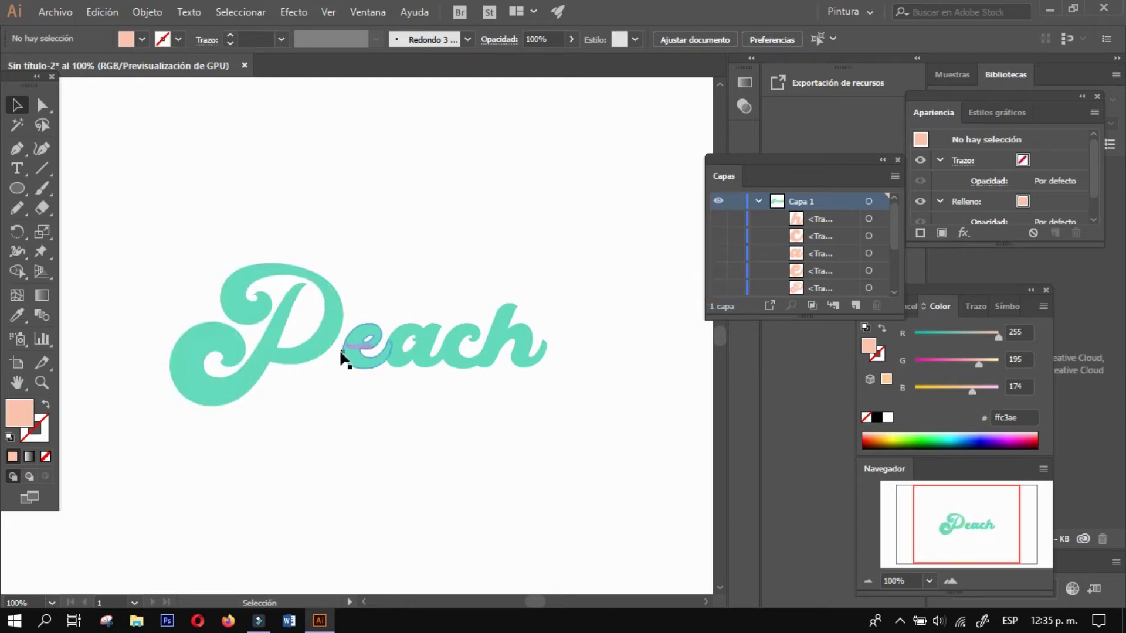
- Select the teal lettering's fill in Apariencia and open the Distorsionar y transformar effects
drag(180, 265, 595, 383)
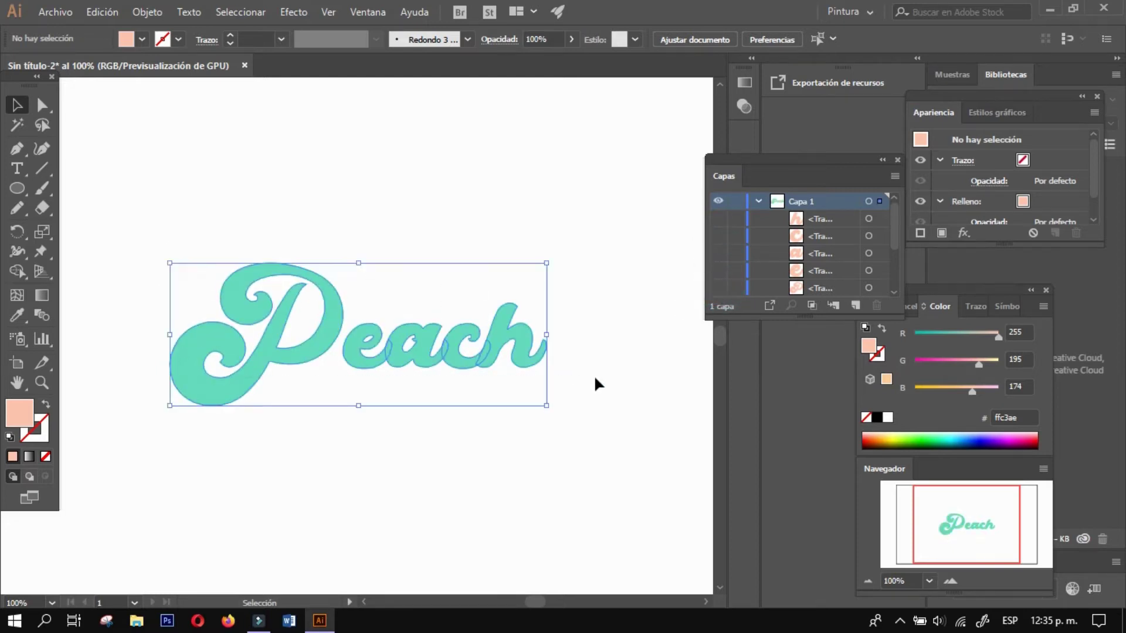
mouse_move(1091, 159)
mouse_down()
mouse_move(1091, 177)
mouse_move(1089, 167)
mouse_up()
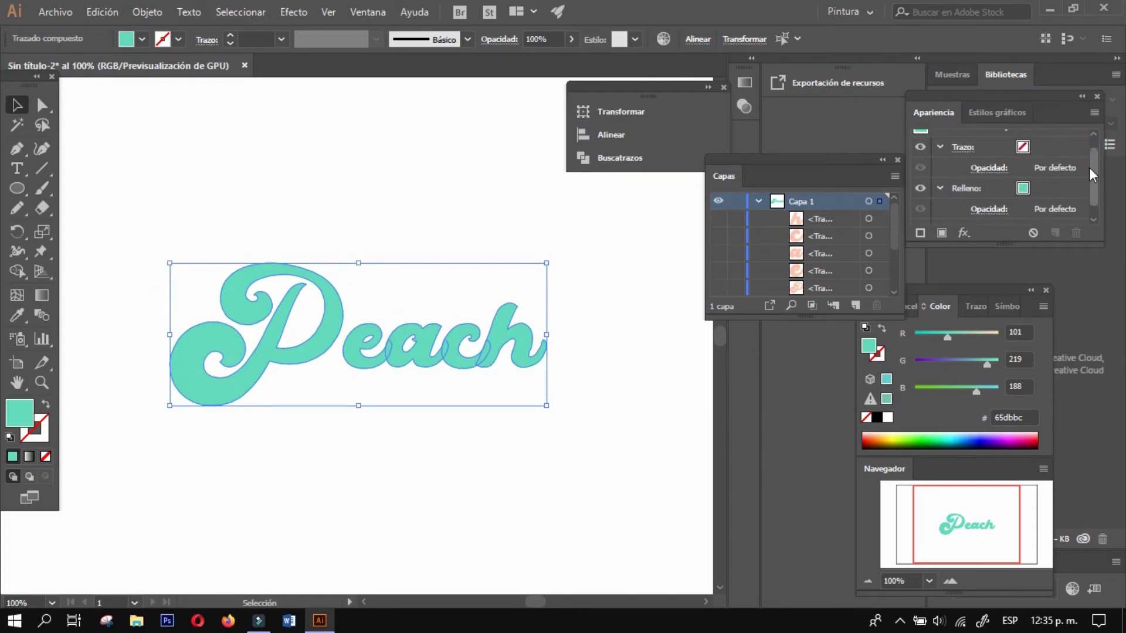
click(979, 196)
click(963, 233)
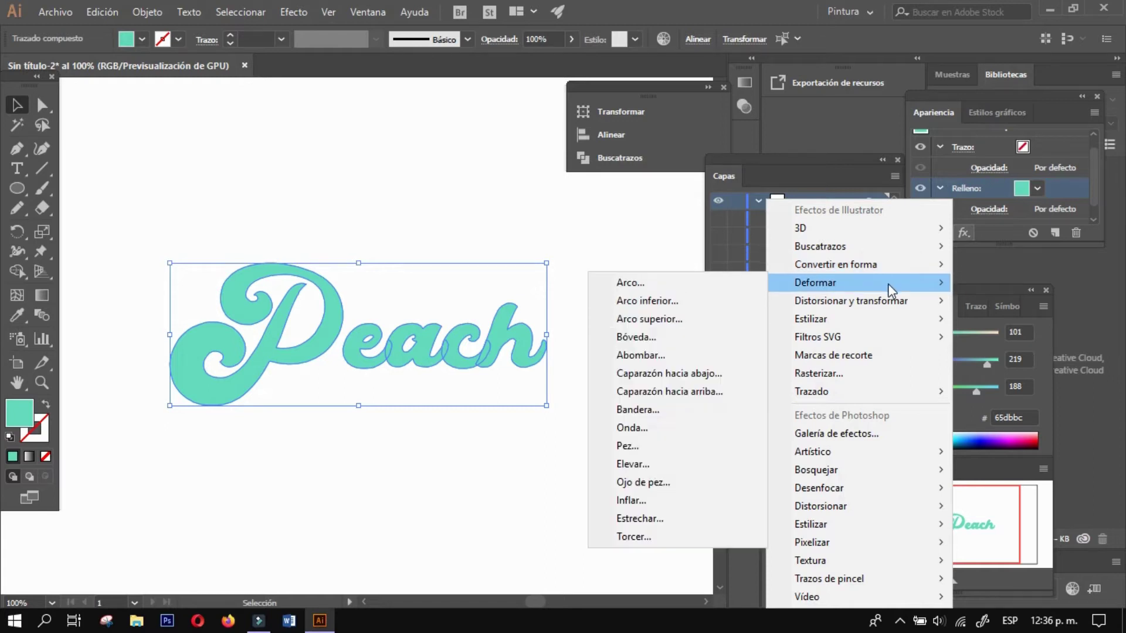
mouse_move(851, 301)
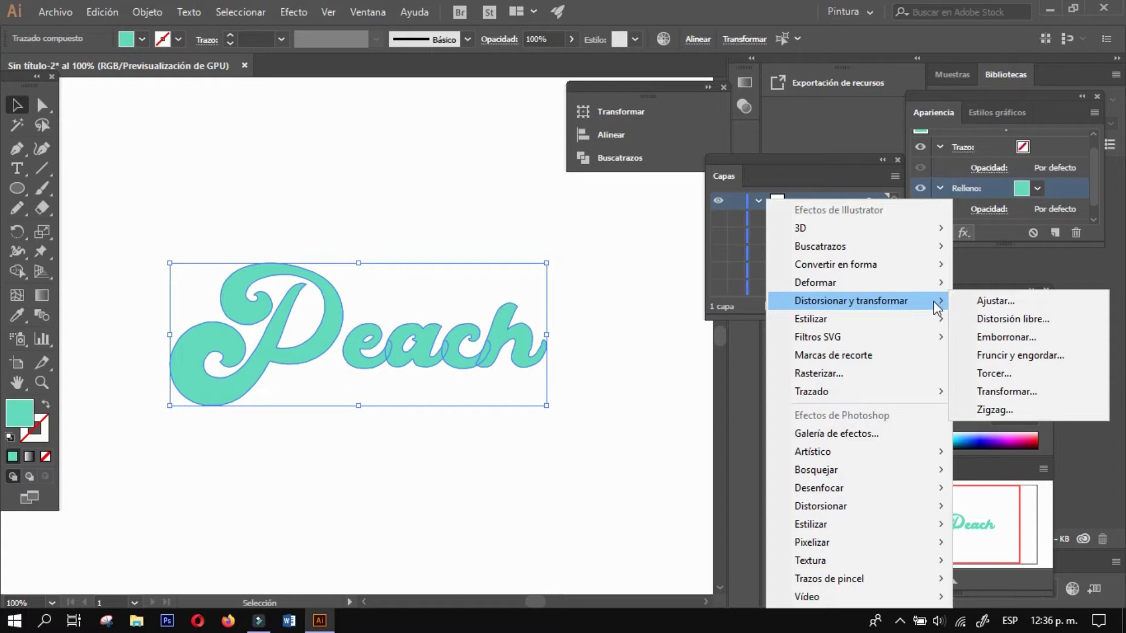
- Open the Transformar effect with preview on and set Copias to 5
click(975, 399)
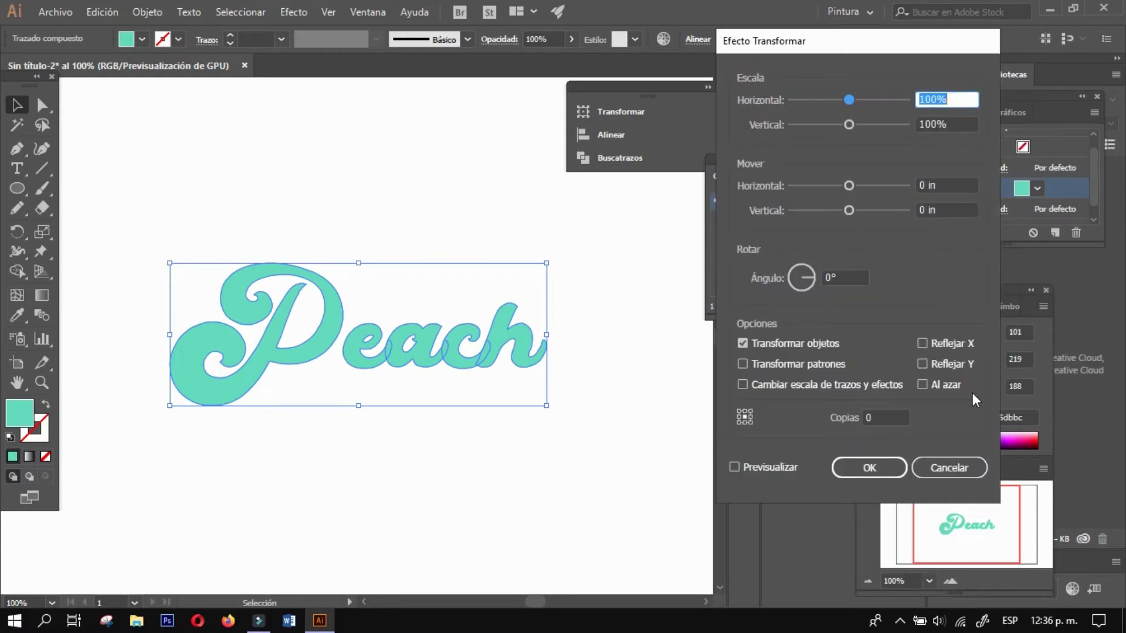
click(735, 468)
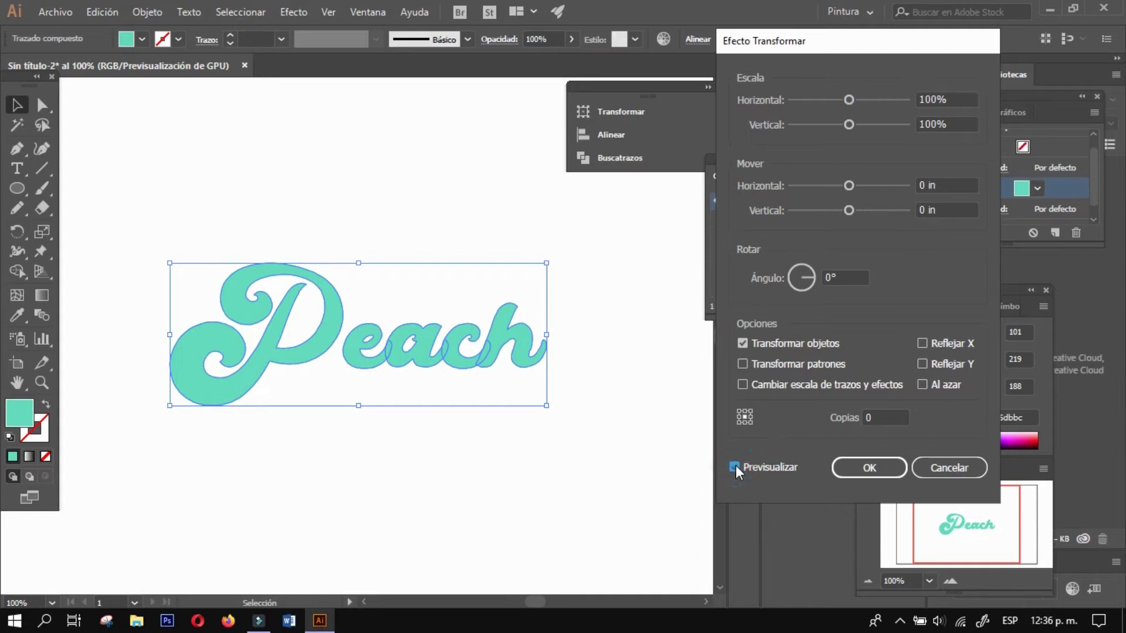
click(890, 418)
double_click(890, 417)
text(5)
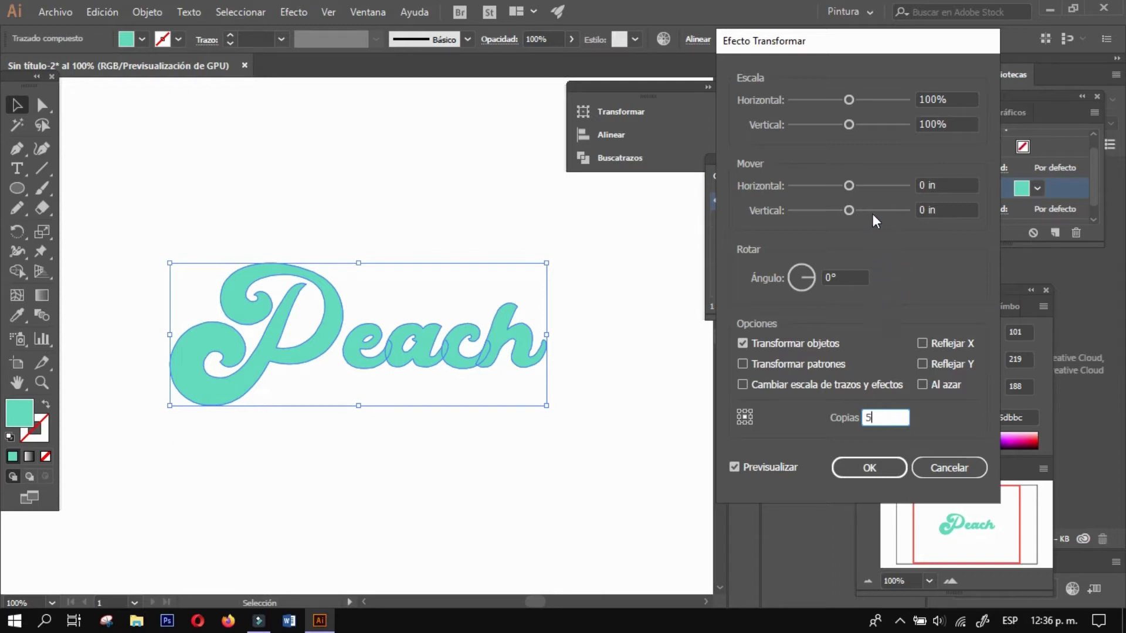
- Set a tiny 0.0139 in horizontal move for the copies and apply the effect
click(857, 185)
click(850, 186)
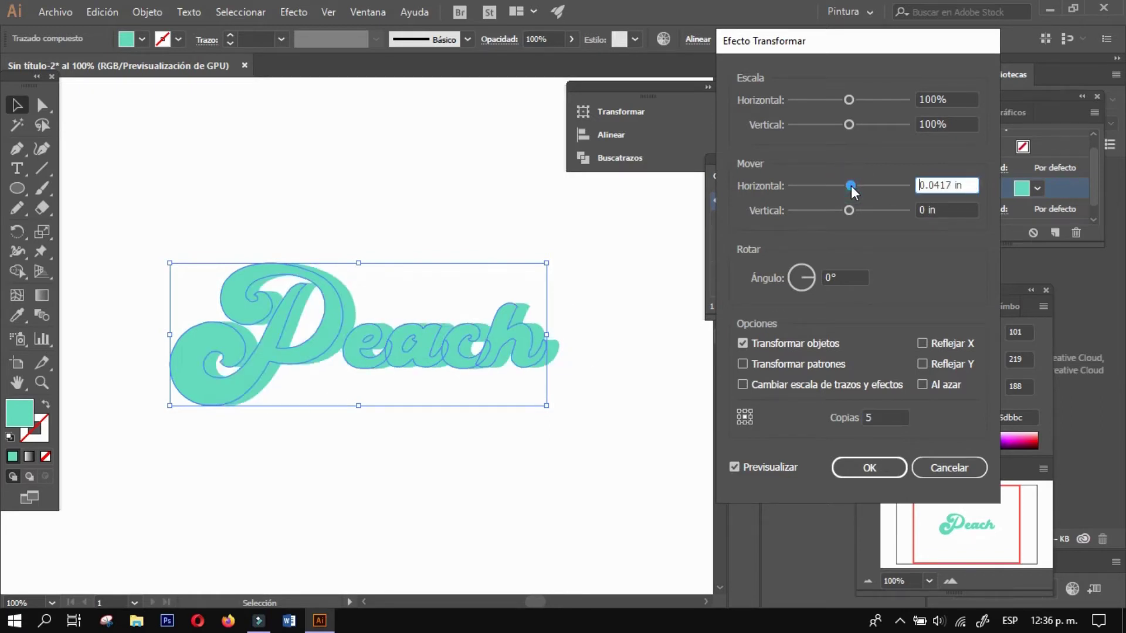
click(844, 185)
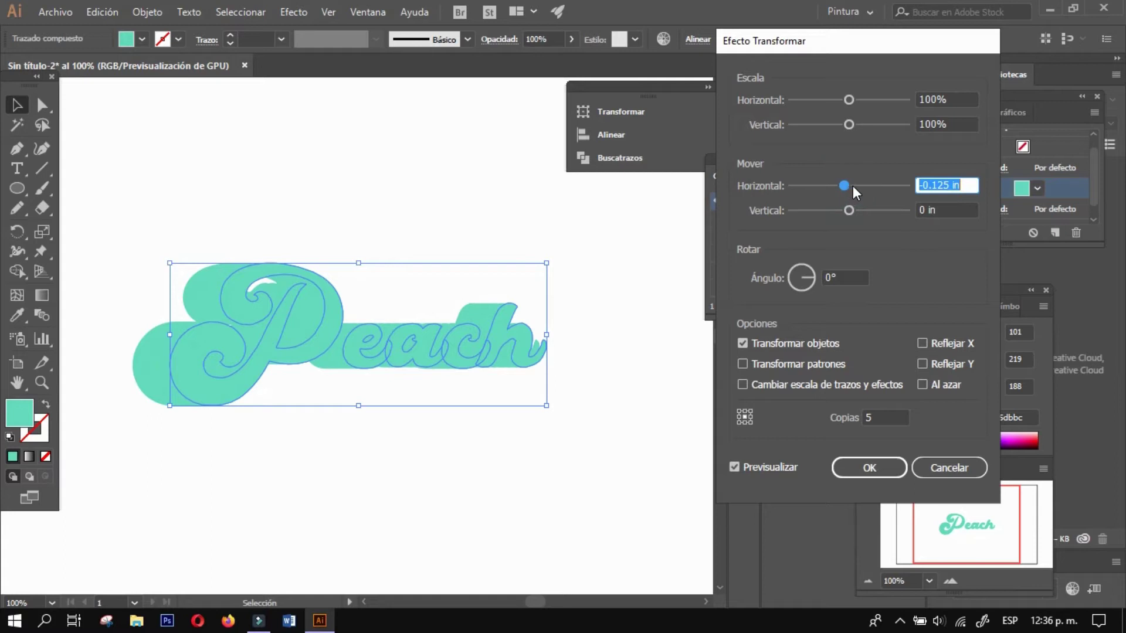
click(851, 185)
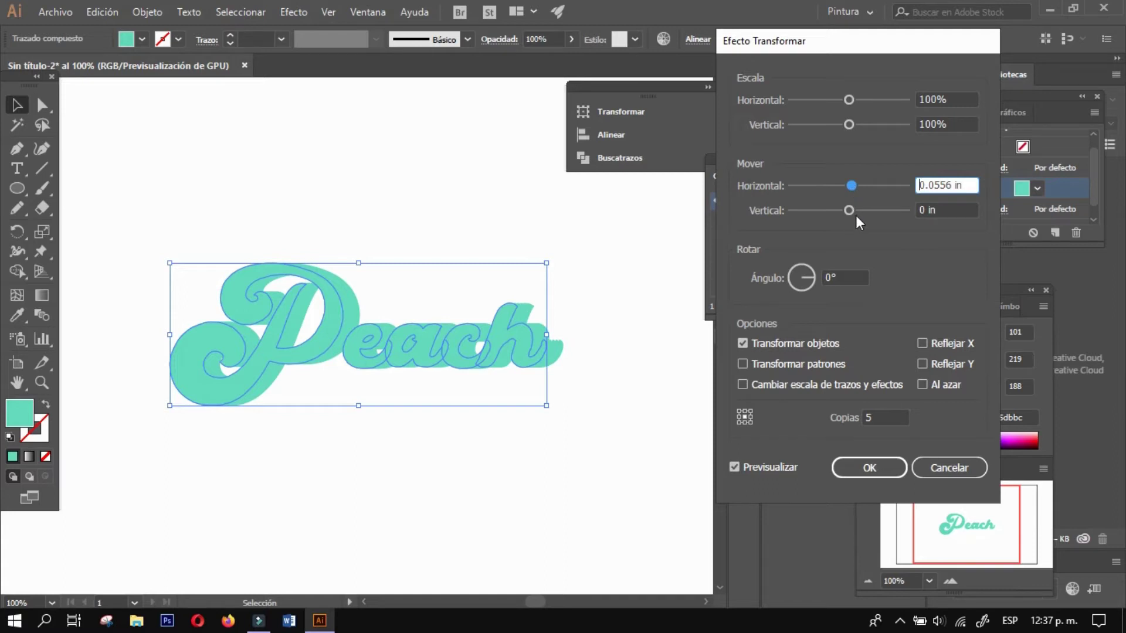
click(852, 186)
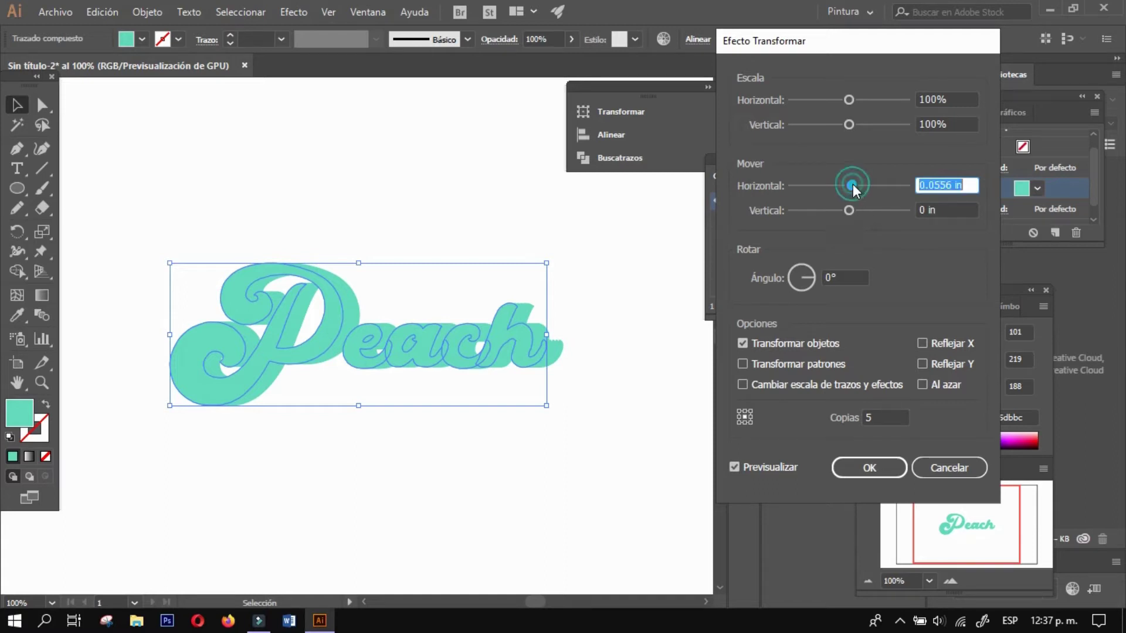
drag(853, 185, 851, 185)
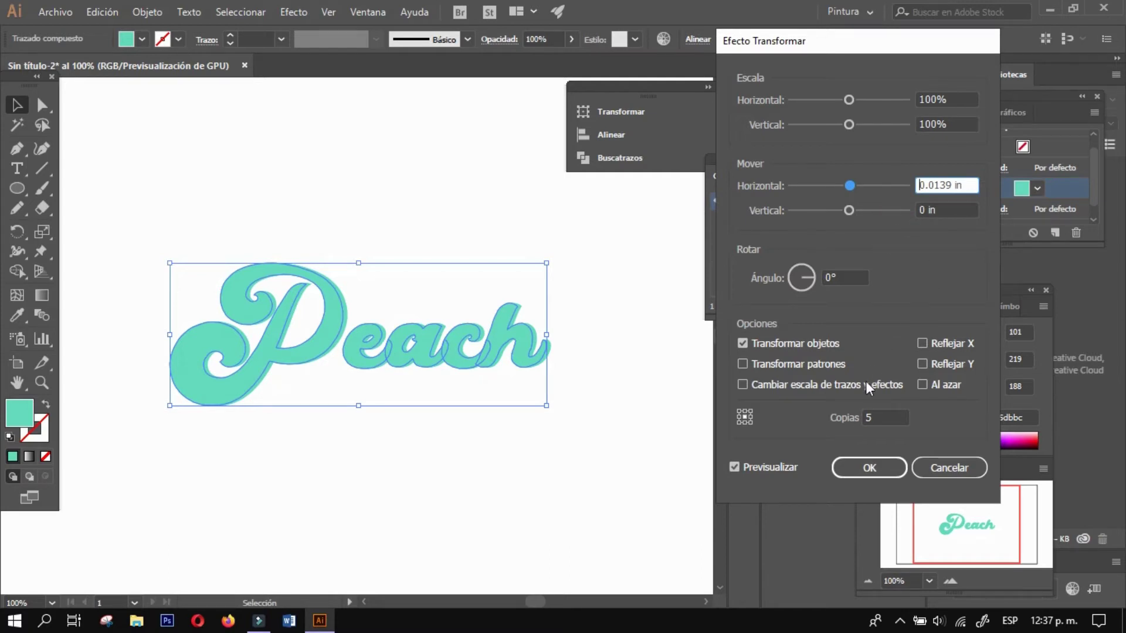
click(857, 463)
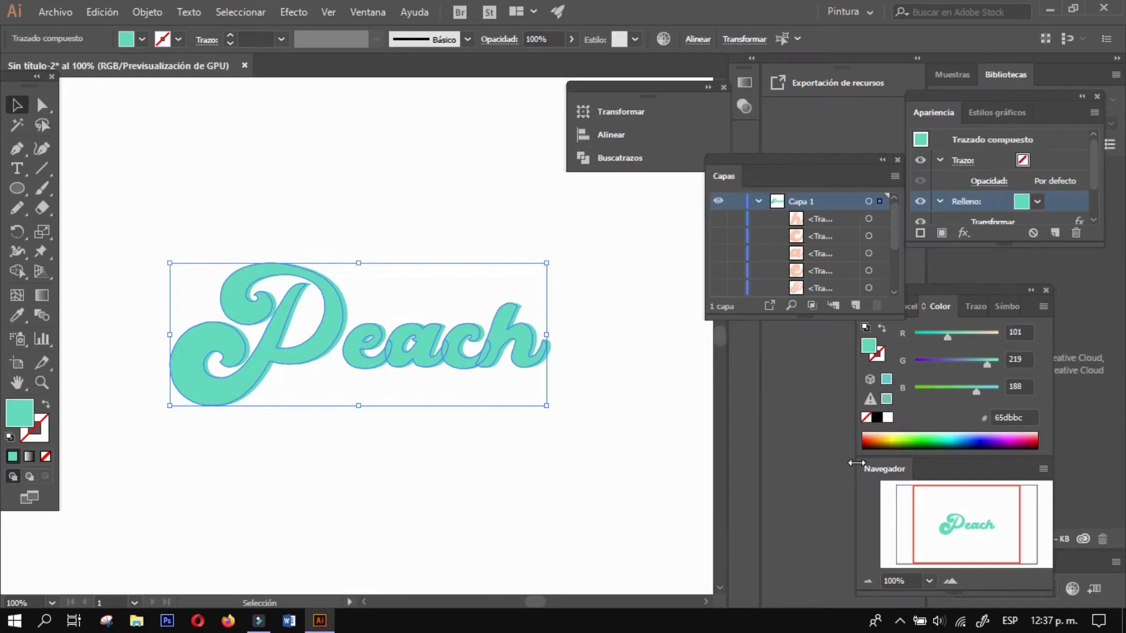
- Unhide the five peach letters h, c, a, e and P, then deselect
click(719, 220)
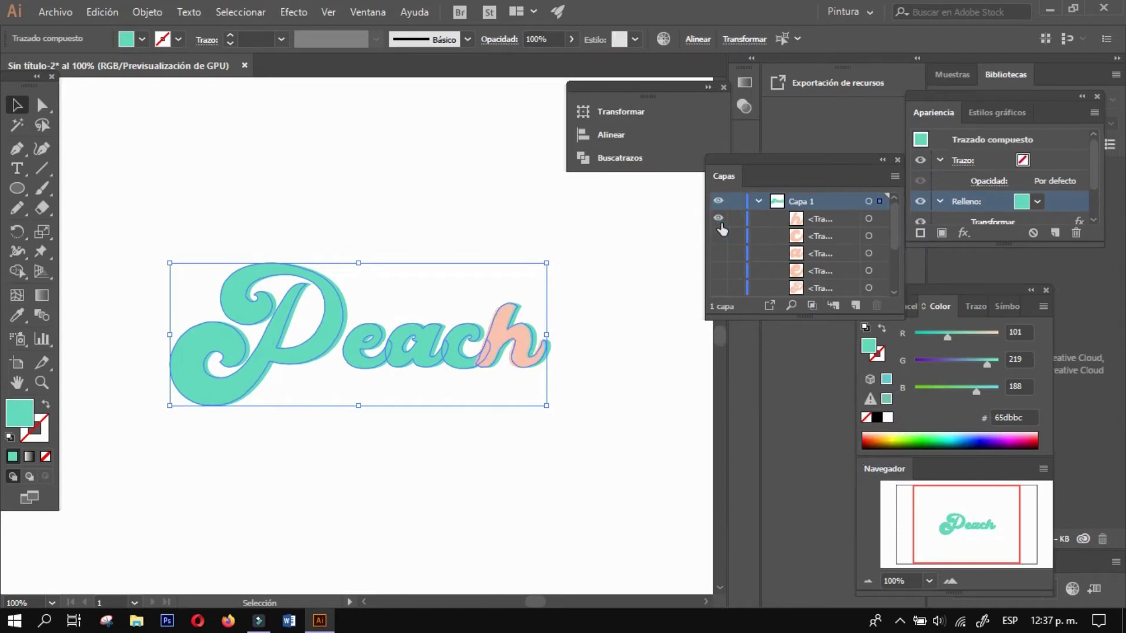
click(719, 235)
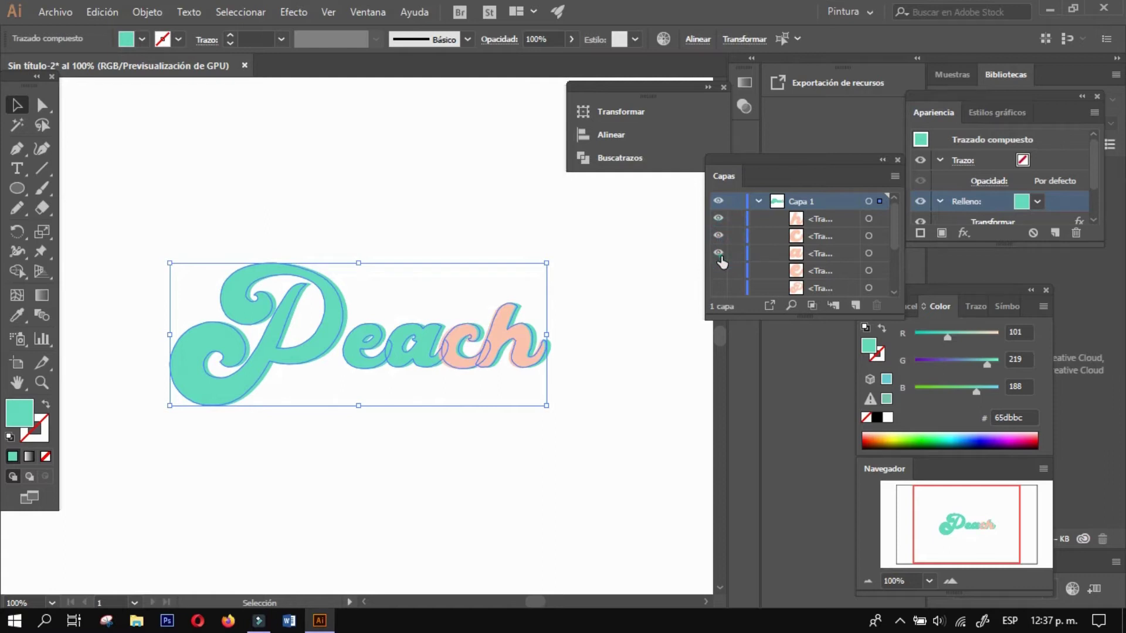
click(719, 253)
click(719, 270)
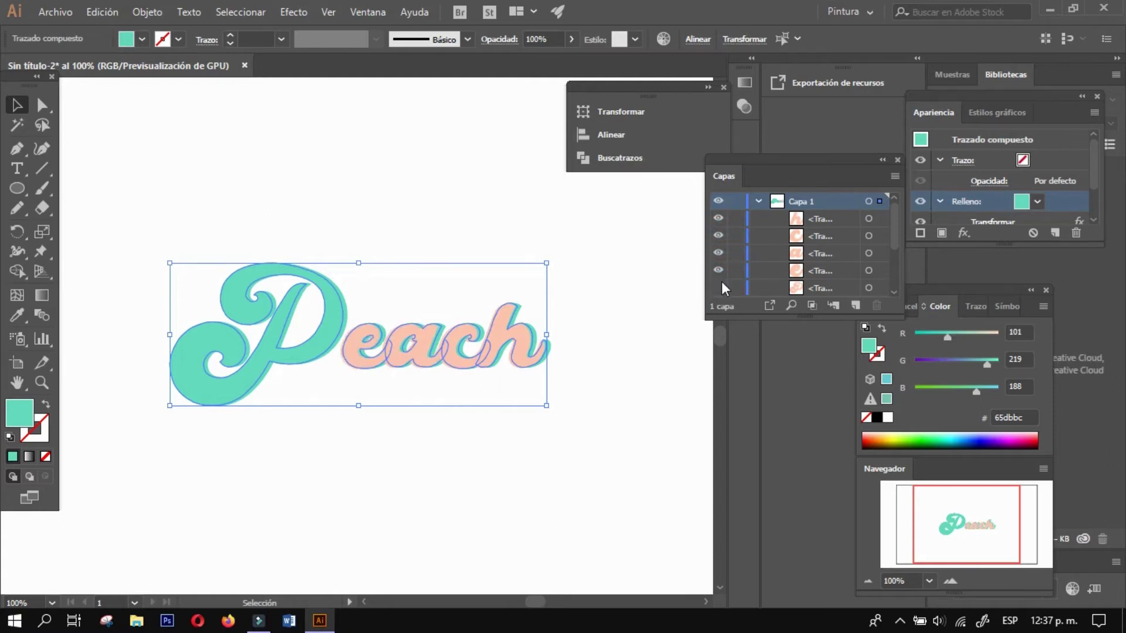
click(719, 288)
click(631, 301)
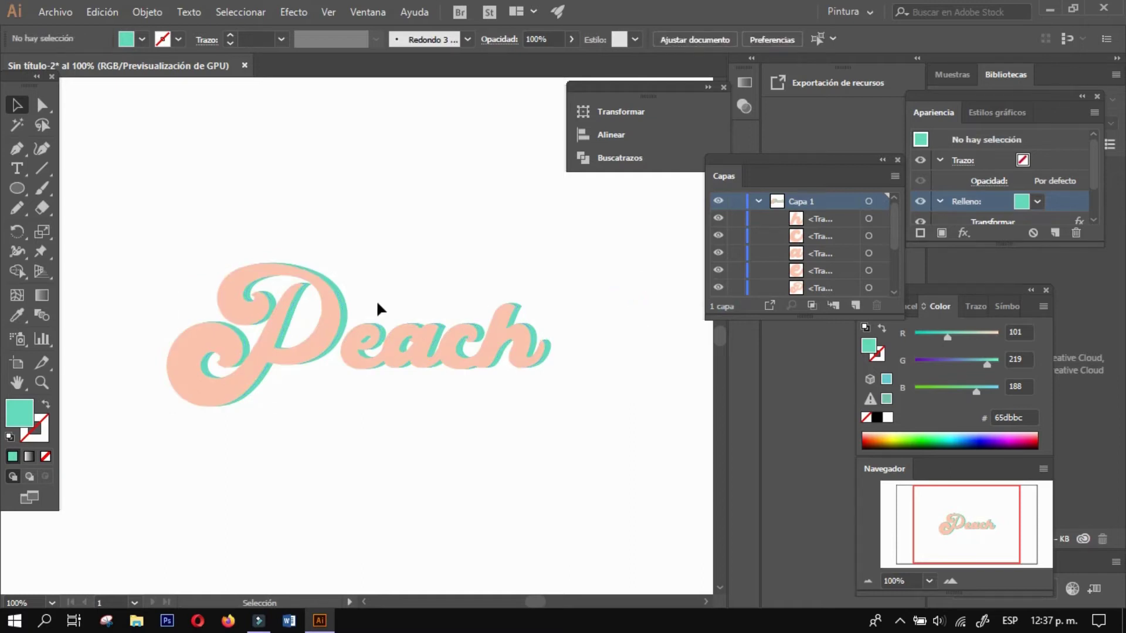
- Group the peach P and the peach e, each with its teal shadow
click(335, 291)
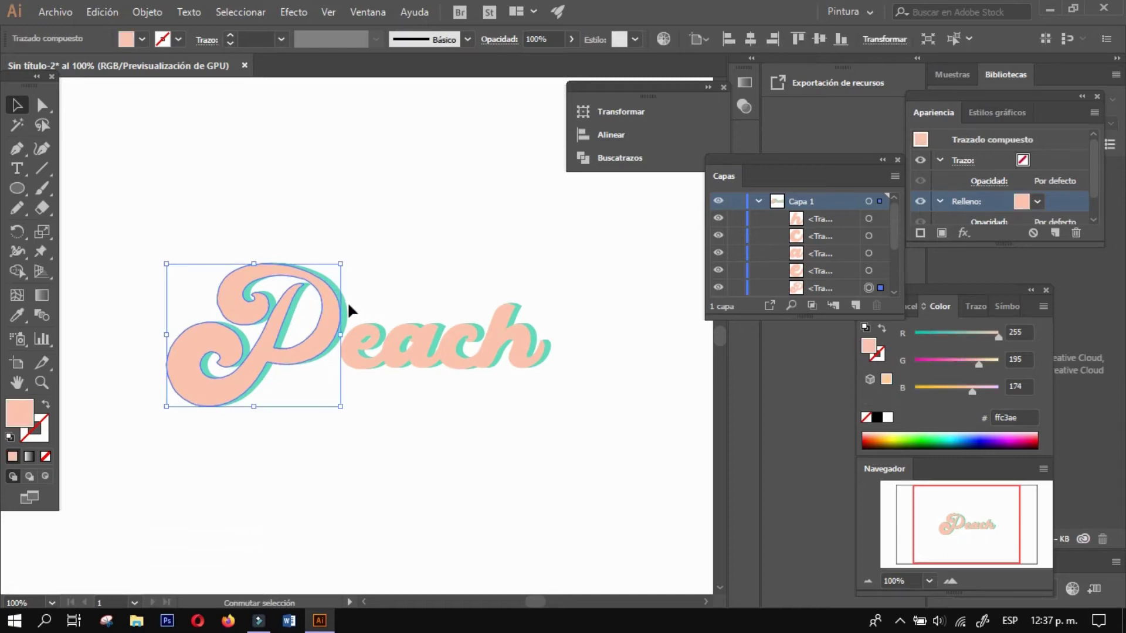
key(ctrl+g)
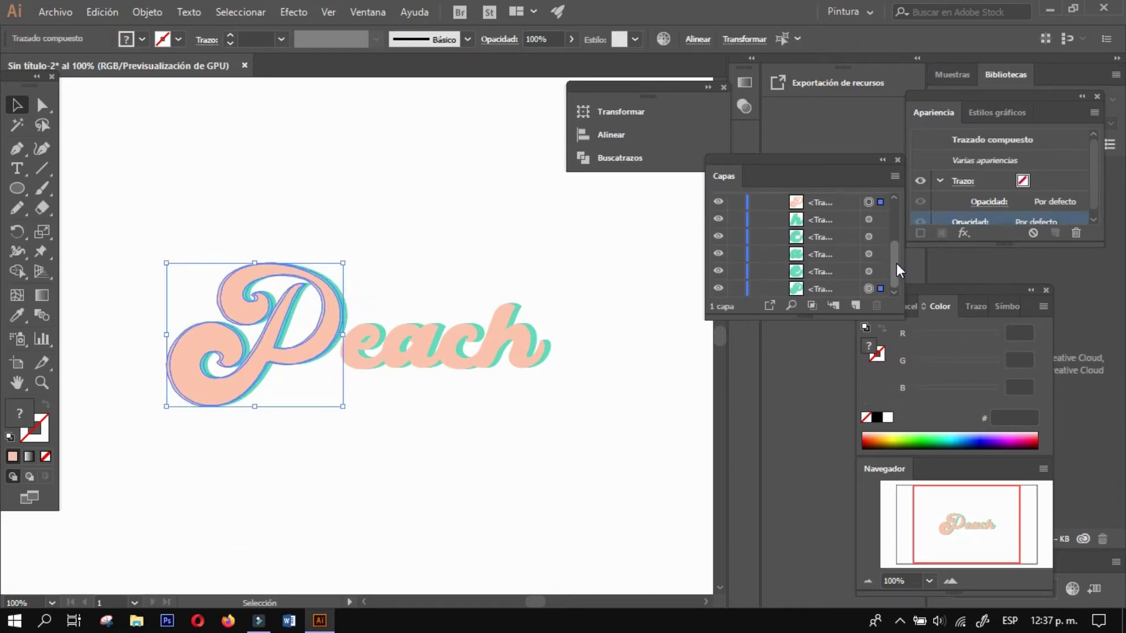
click(369, 304)
click(361, 332)
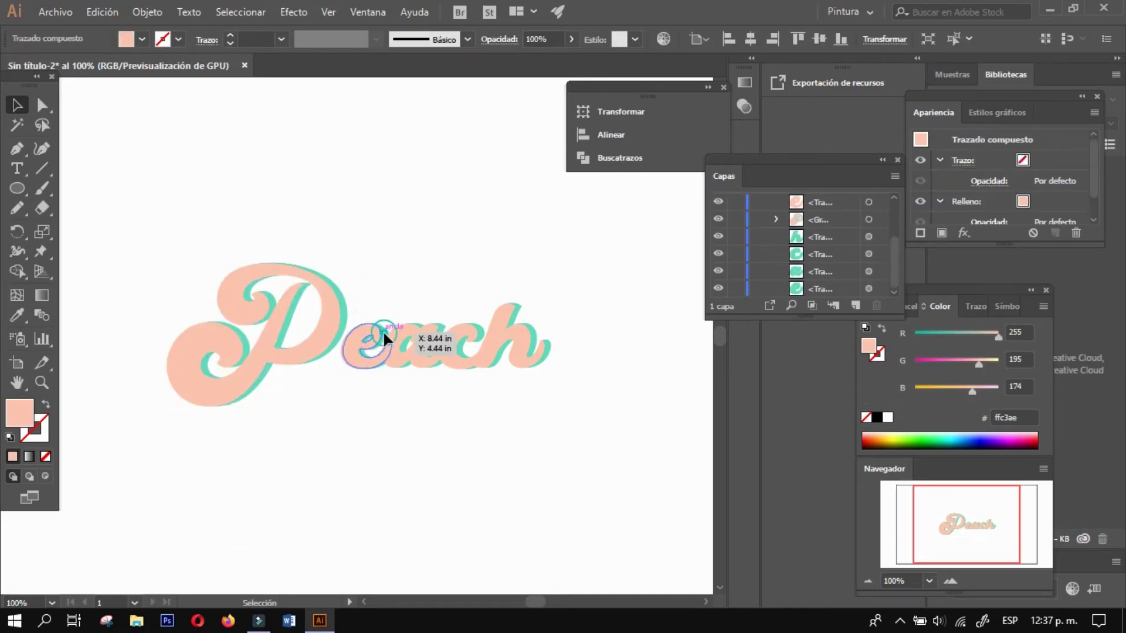
drag(364, 340, 379, 329)
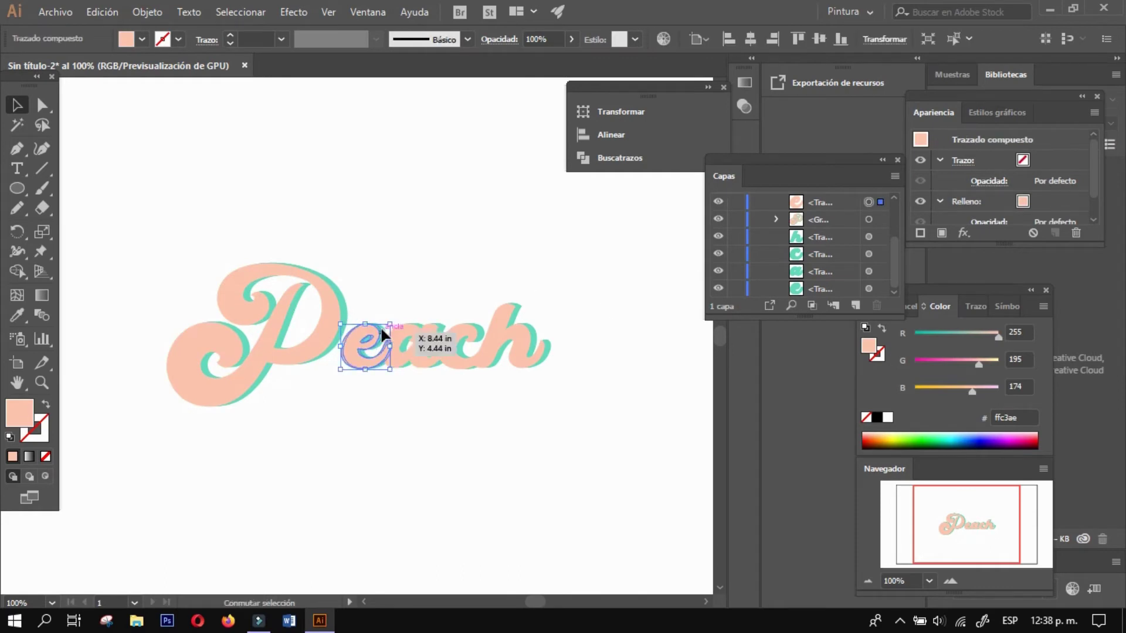
click(384, 331)
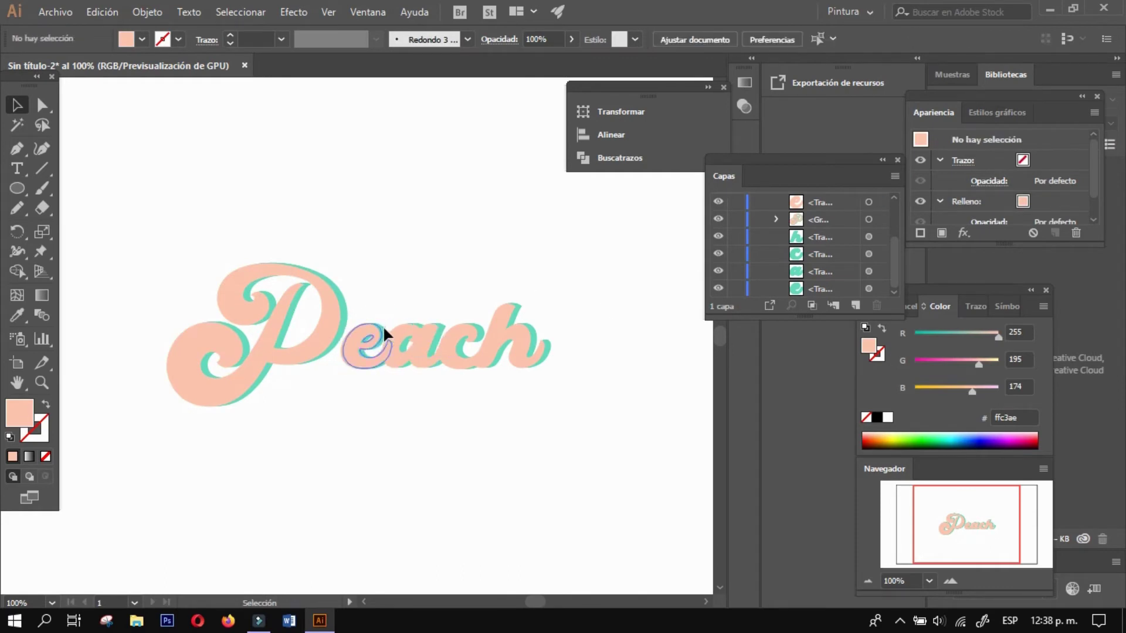
shift+click(359, 350)
key(ctrl+g)
- Group the peach a with its teal shadow
click(435, 280)
click(428, 333)
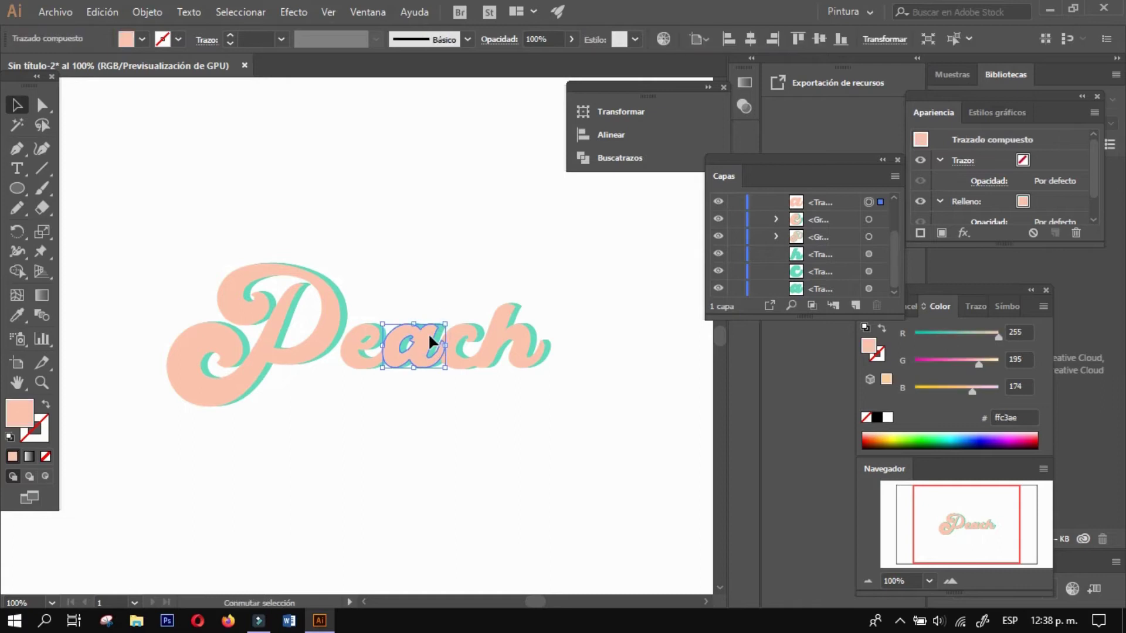
shift+click(434, 333)
click(405, 352)
click(419, 352)
shift+click(435, 340)
key(ctrl+g)
- Group the c and h, each with its teal shadow, then deselect
click(473, 337)
key(ctrl+g)
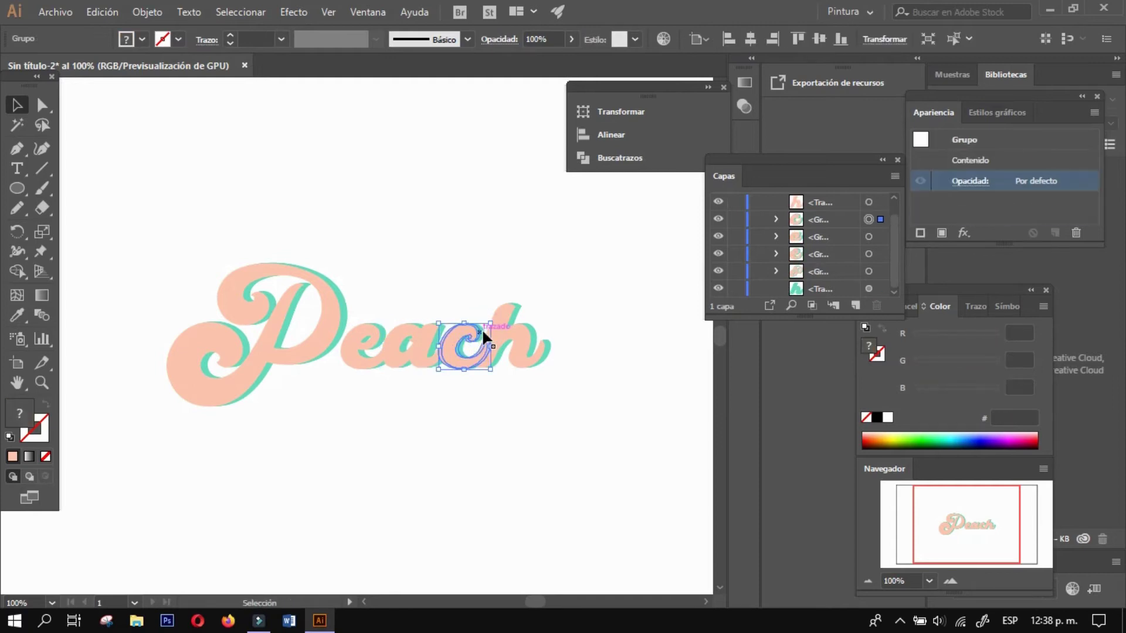
click(533, 340)
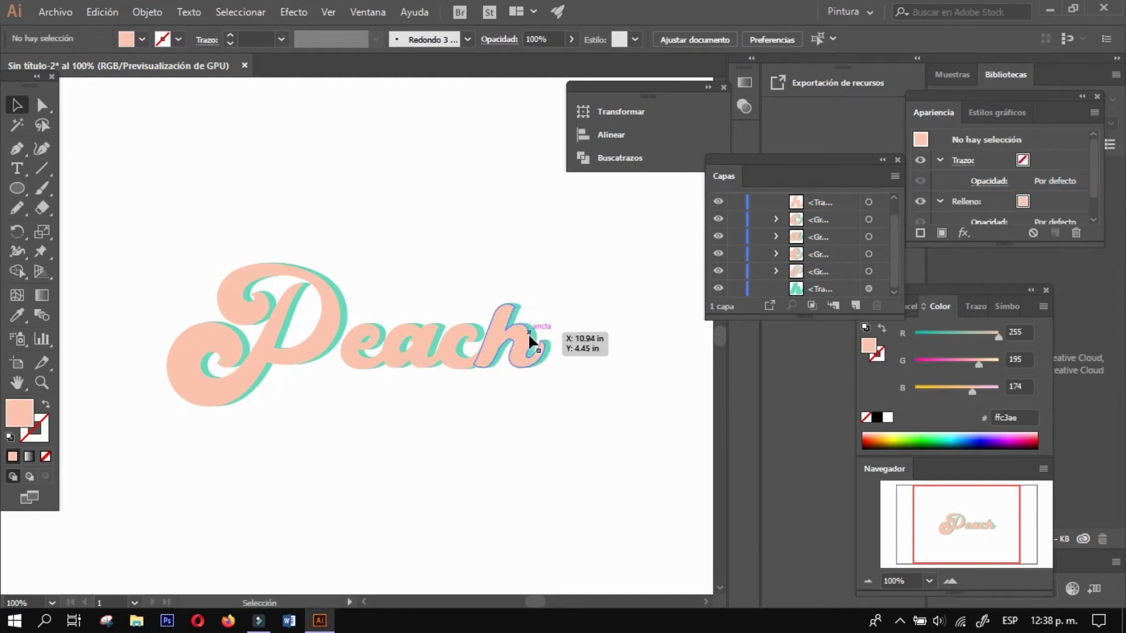
click(531, 337)
shift+click(532, 339)
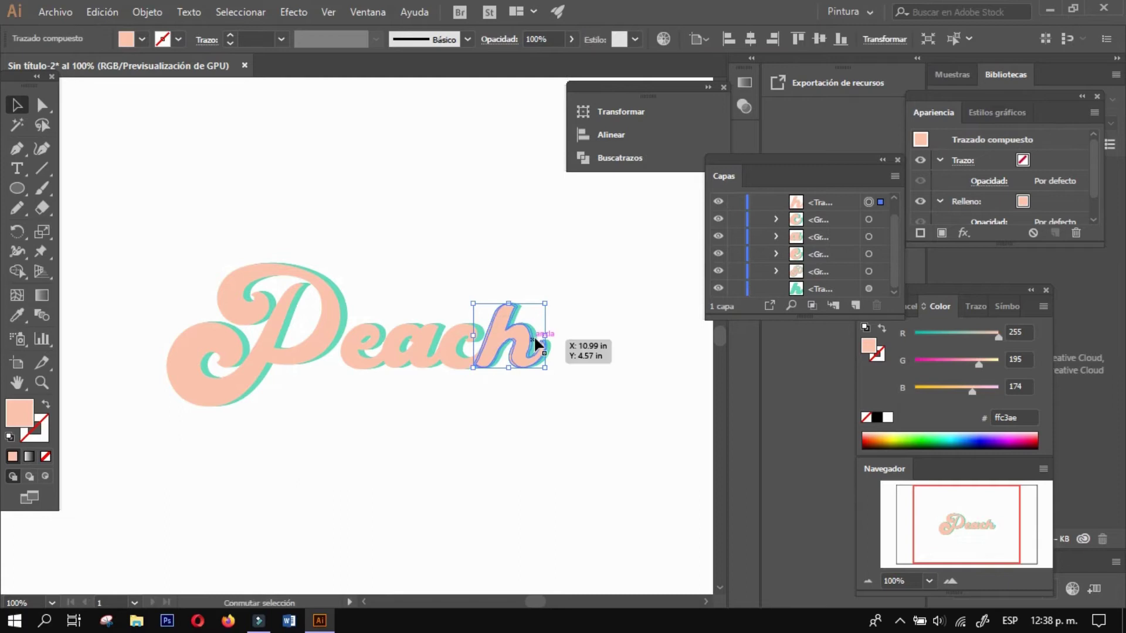
shift+click(534, 341)
key(ctrl+g)
click(571, 342)
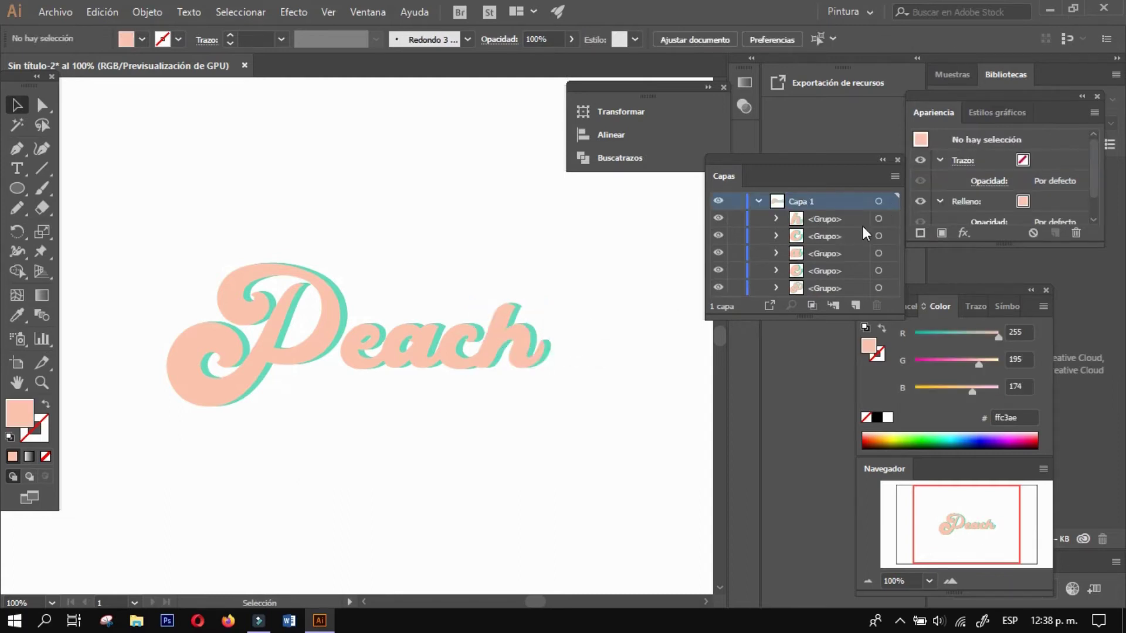
- Rename the first three letter groups P, e and a
double_click(824, 288)
text(P)
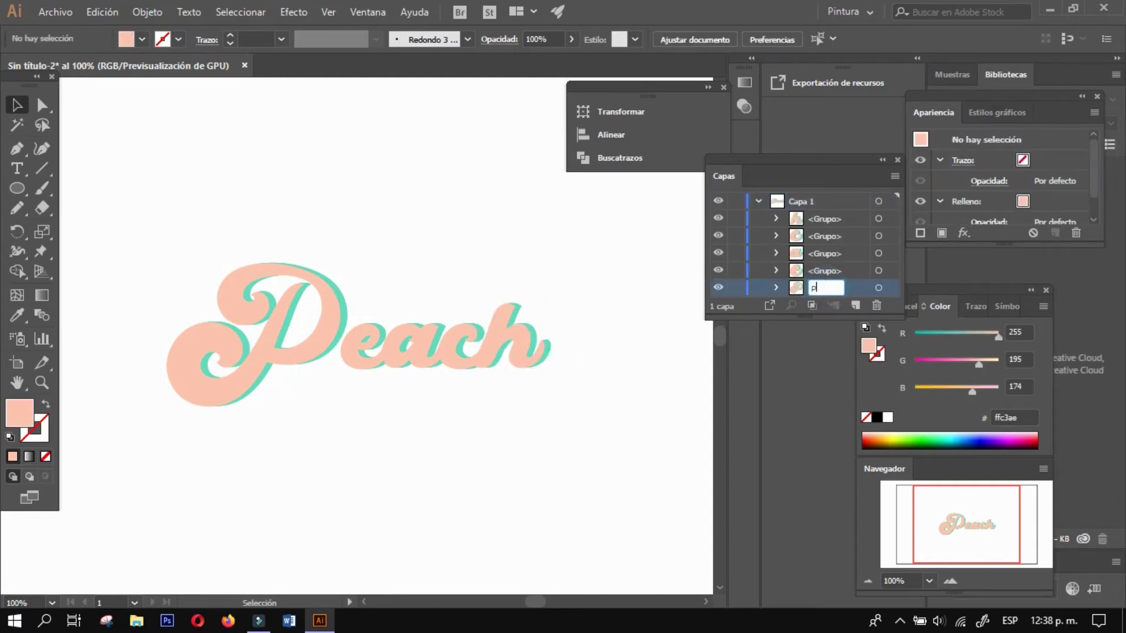
double_click(827, 271)
text(e)
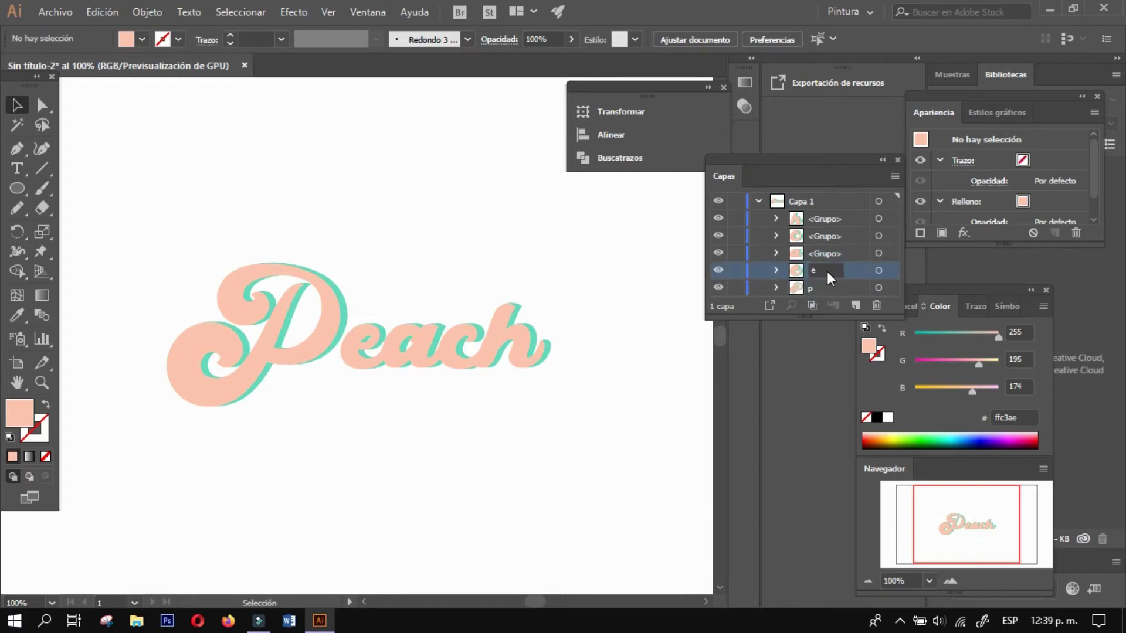
double_click(827, 254)
text(a)
key(Return)
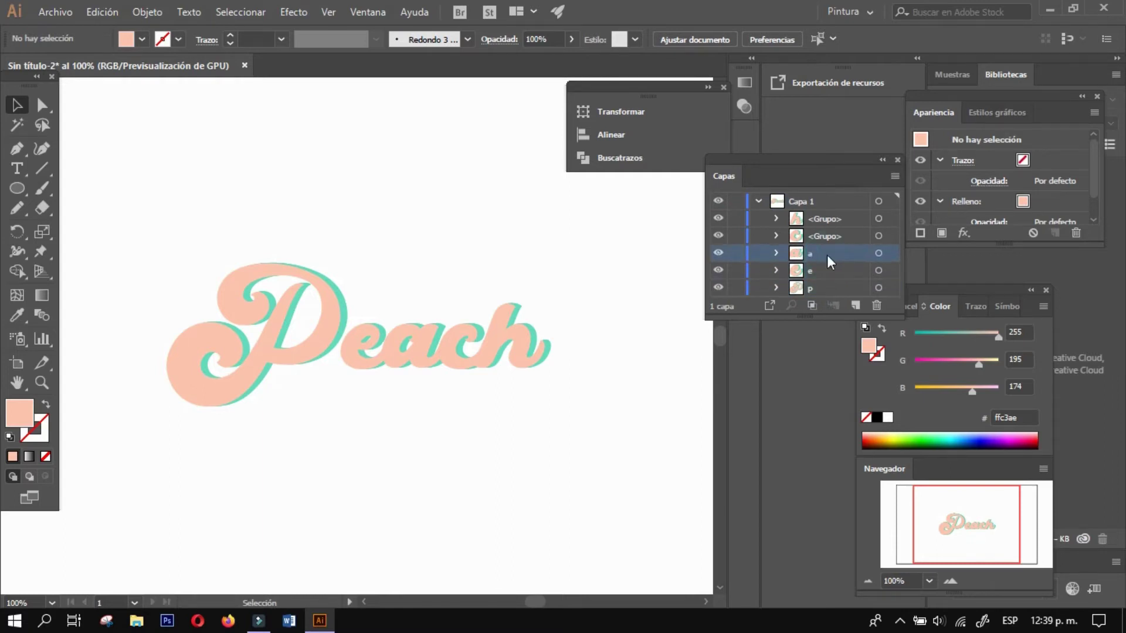
- Rename the remaining letter groups c and h
double_click(827, 235)
text(c)
click(830, 218)
double_click(831, 218)
text(h)
click(652, 373)
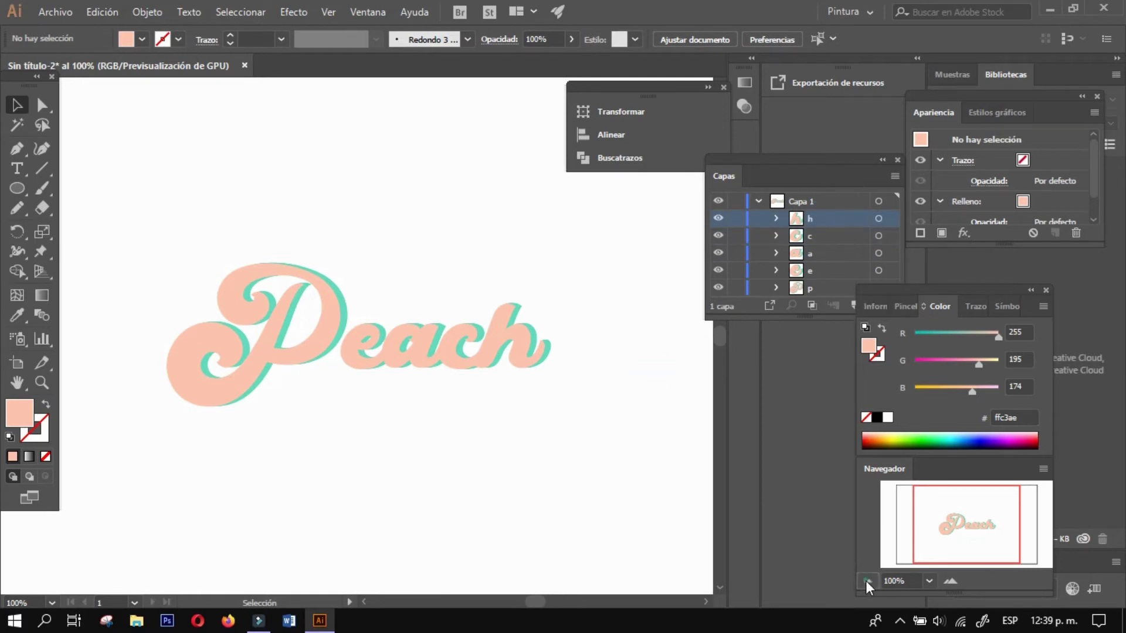
- Scale the Peach lettering up to about 8.5 in wide and shift it left on the artboard
click(865, 581)
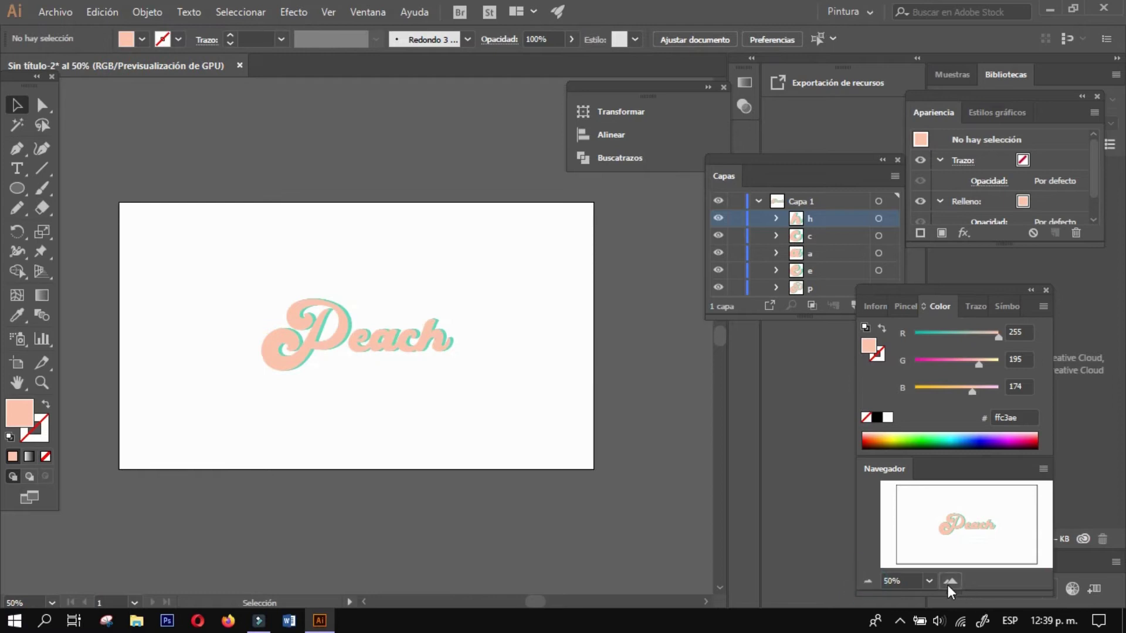
click(950, 582)
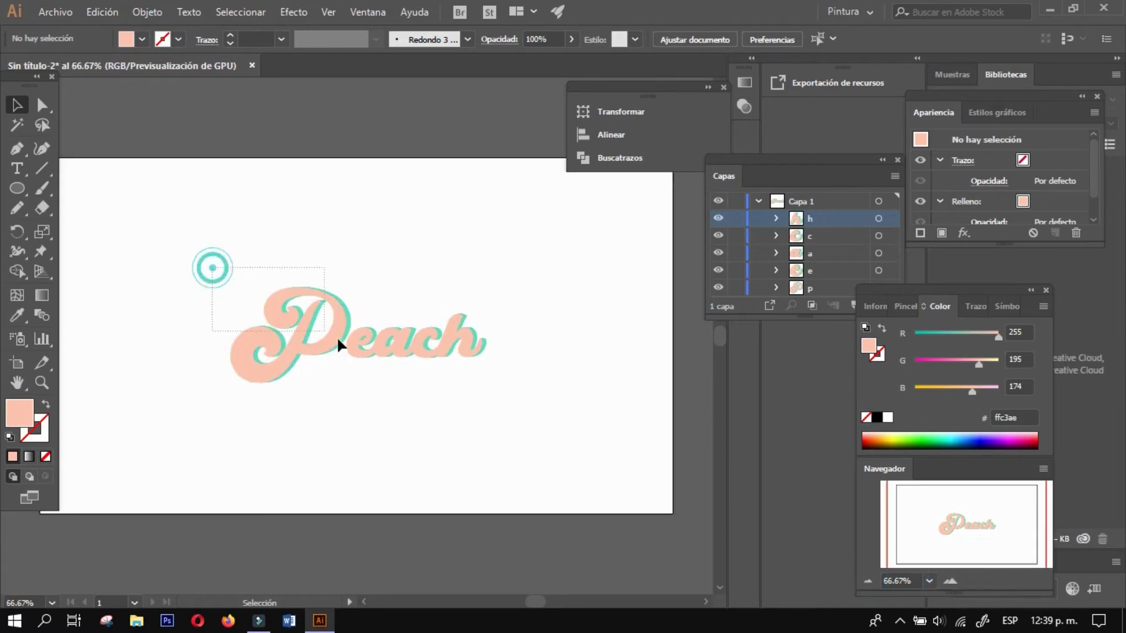
drag(213, 274, 523, 434)
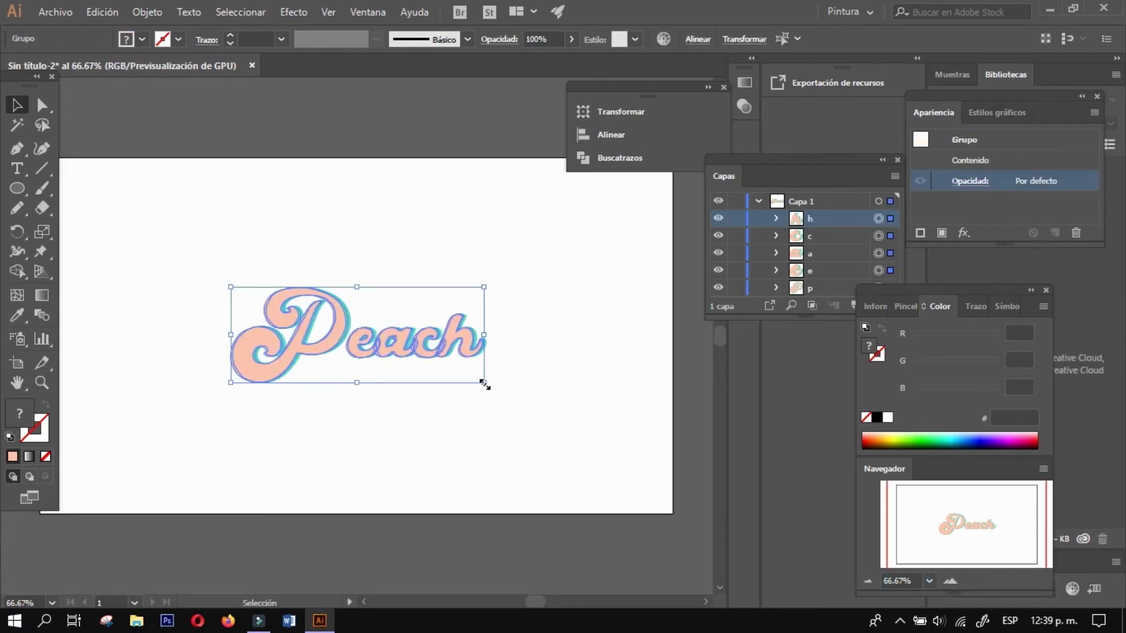
drag(483, 382, 565, 434)
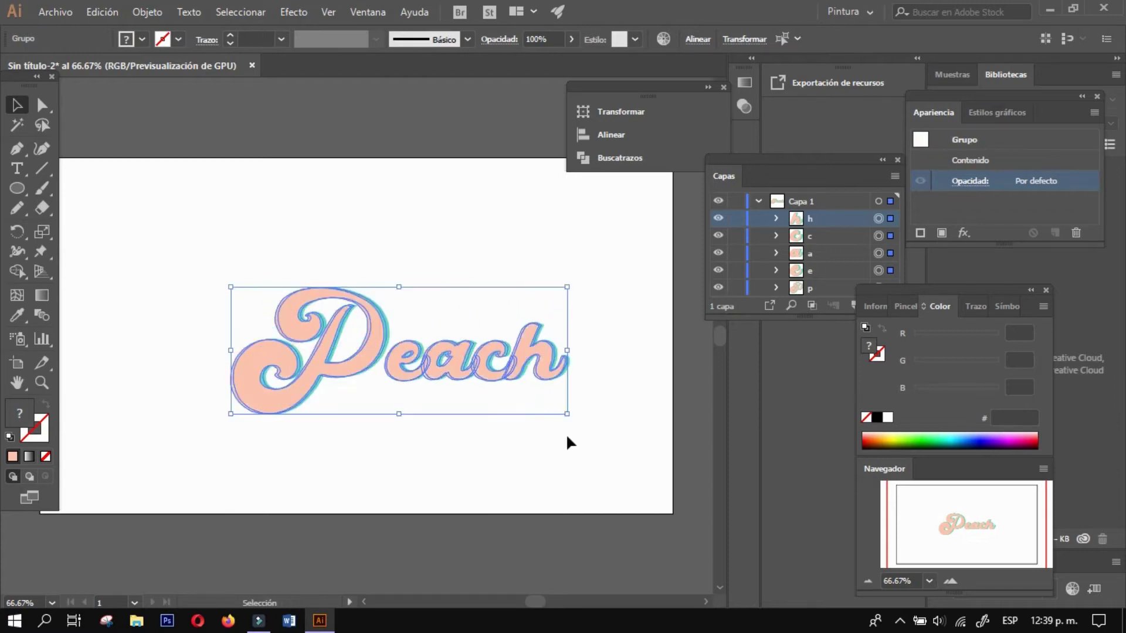
drag(230, 279, 194, 273)
drag(356, 330, 316, 333)
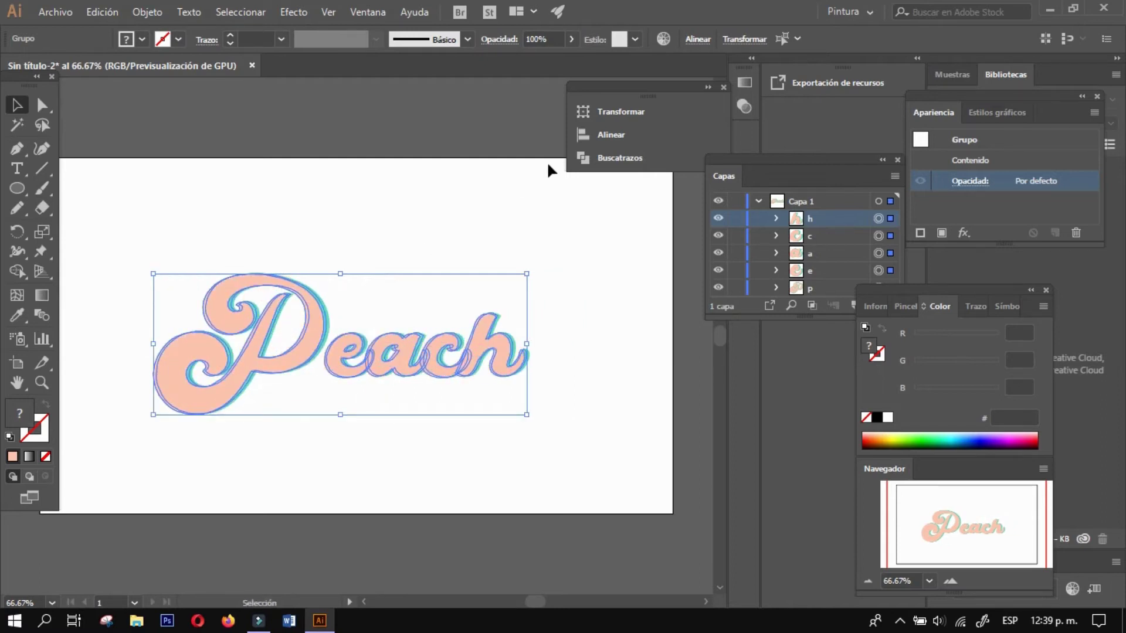
click(964, 232)
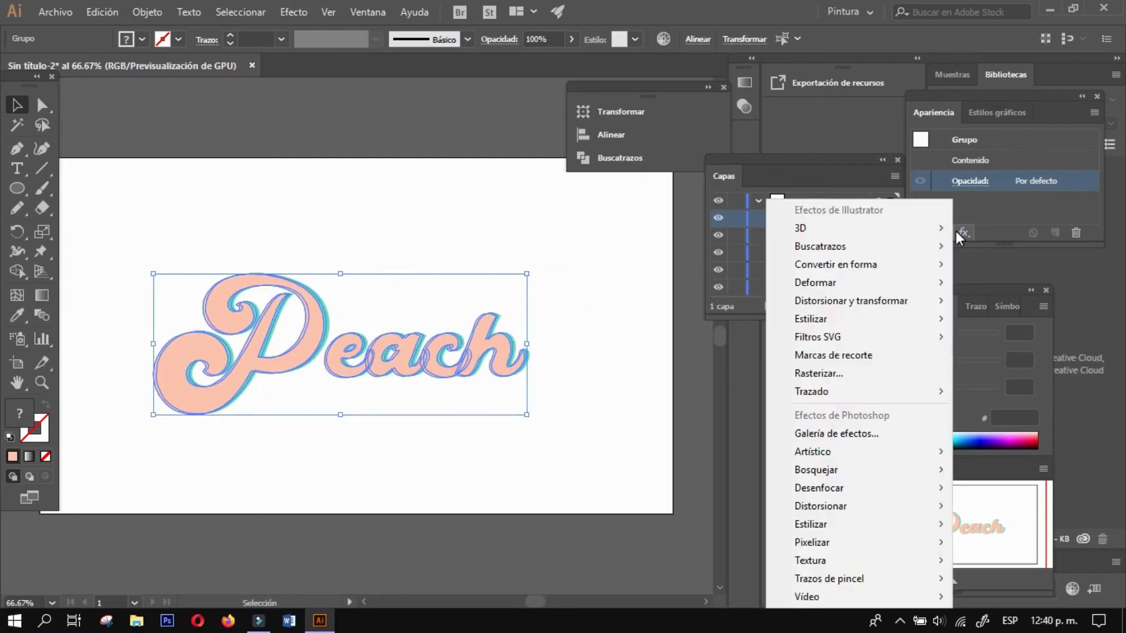
mouse_move(815, 282)
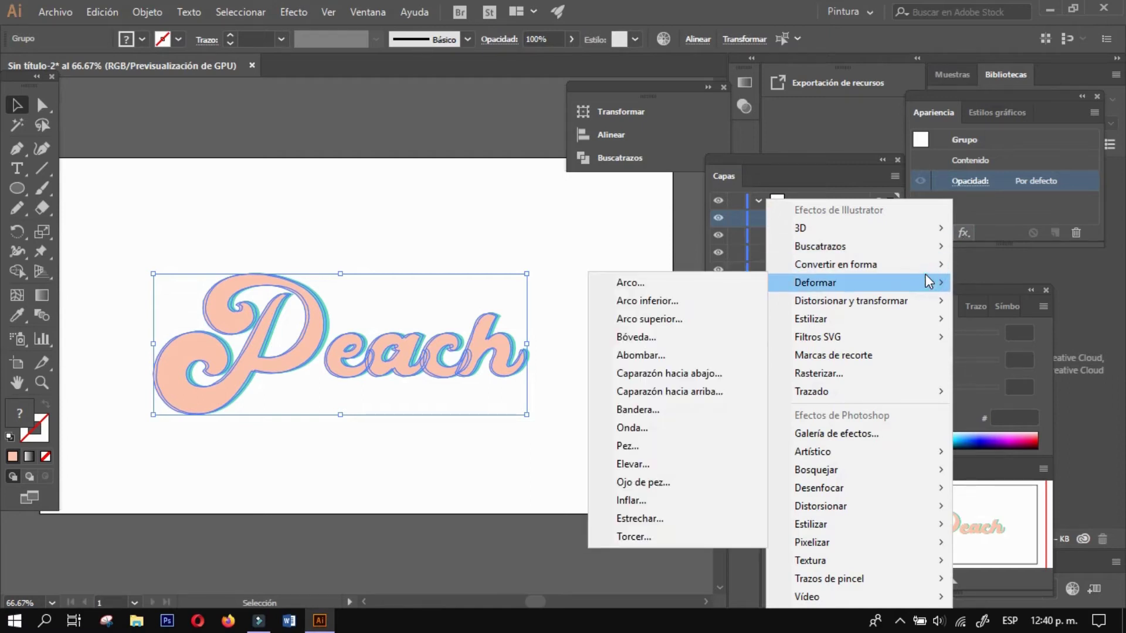
- Warp Peach with a horizontal Bandera flag: 11% bend, 23% horizontal distortion
click(675, 410)
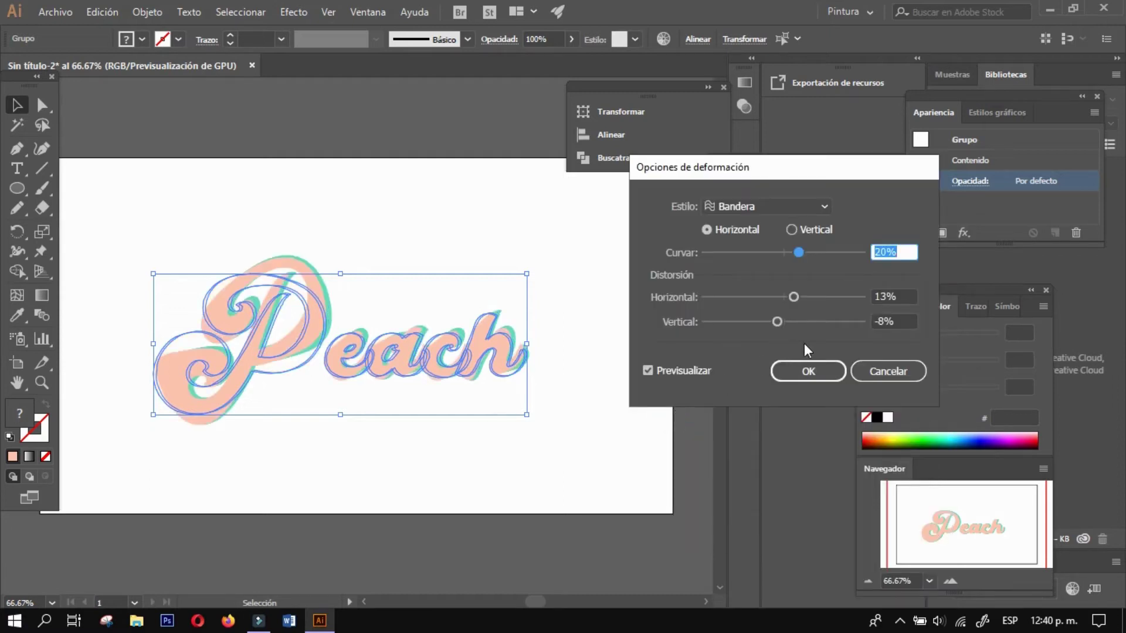
mouse_move(799, 248)
mouse_down()
mouse_move(776, 252)
mouse_move(793, 254)
mouse_up()
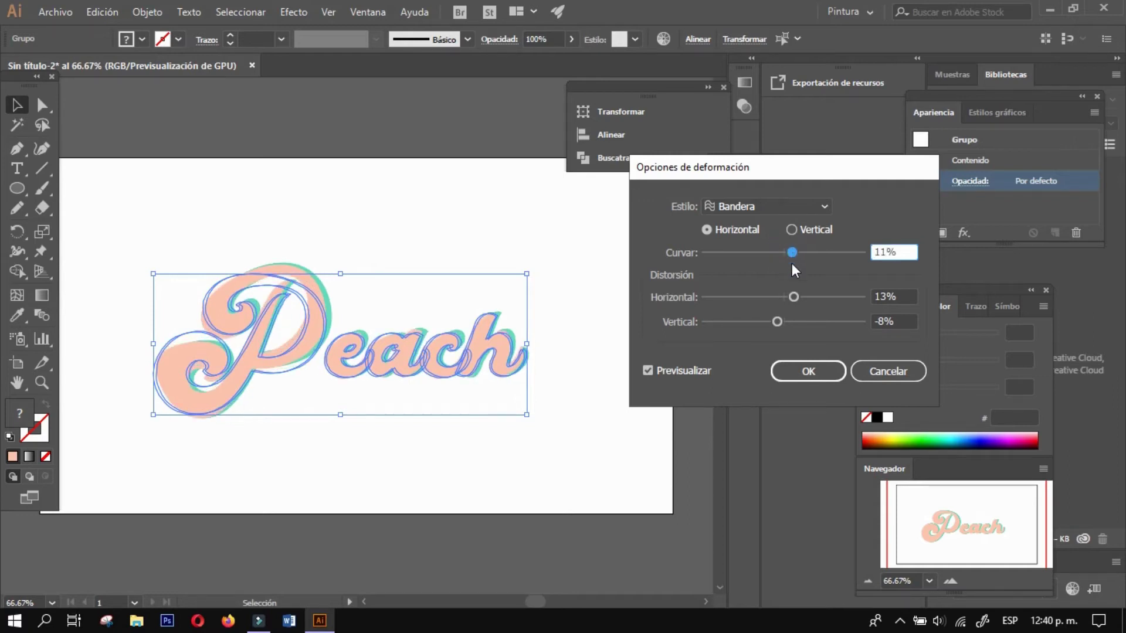
drag(793, 297, 801, 298)
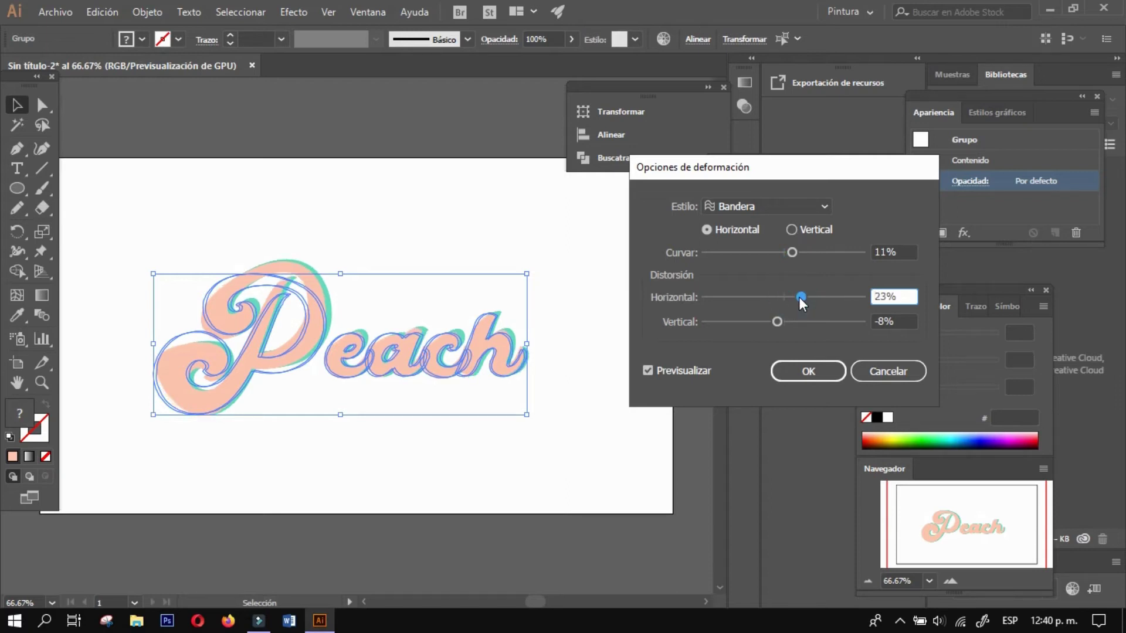
click(791, 229)
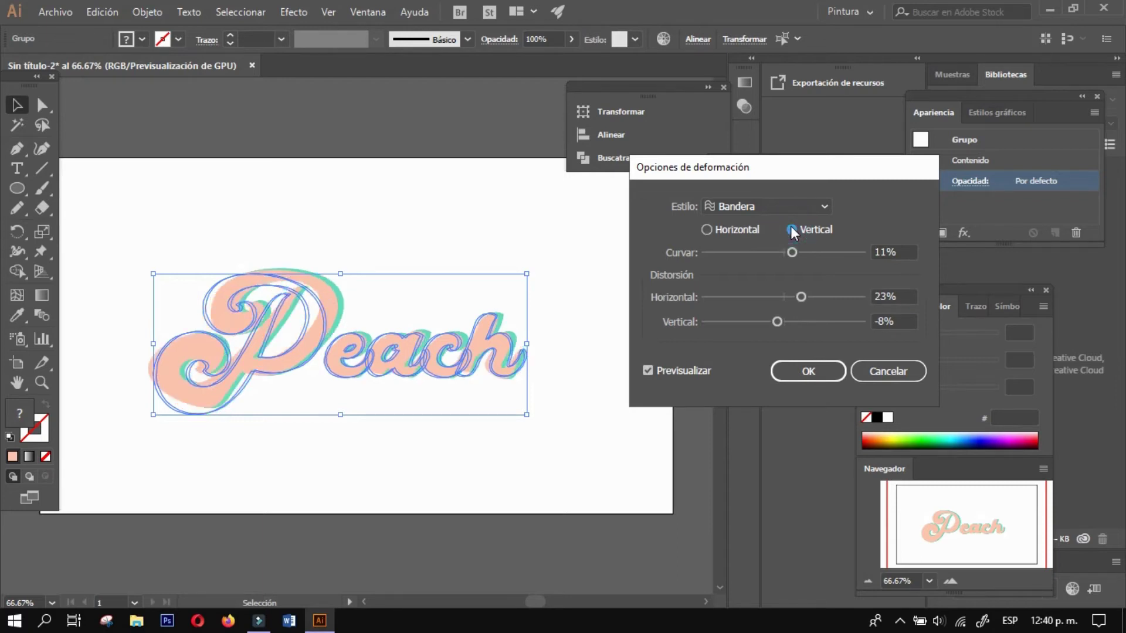
click(705, 230)
click(789, 373)
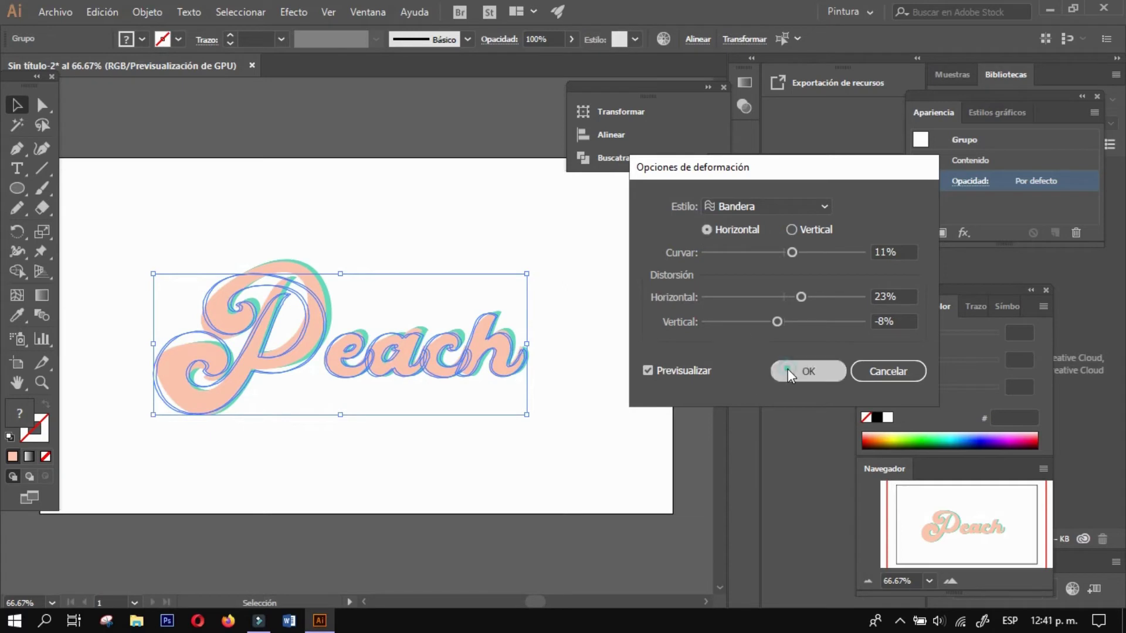
- Select and copy the Washed & Worn 8 texture image, then return to the Peach document
click(616, 332)
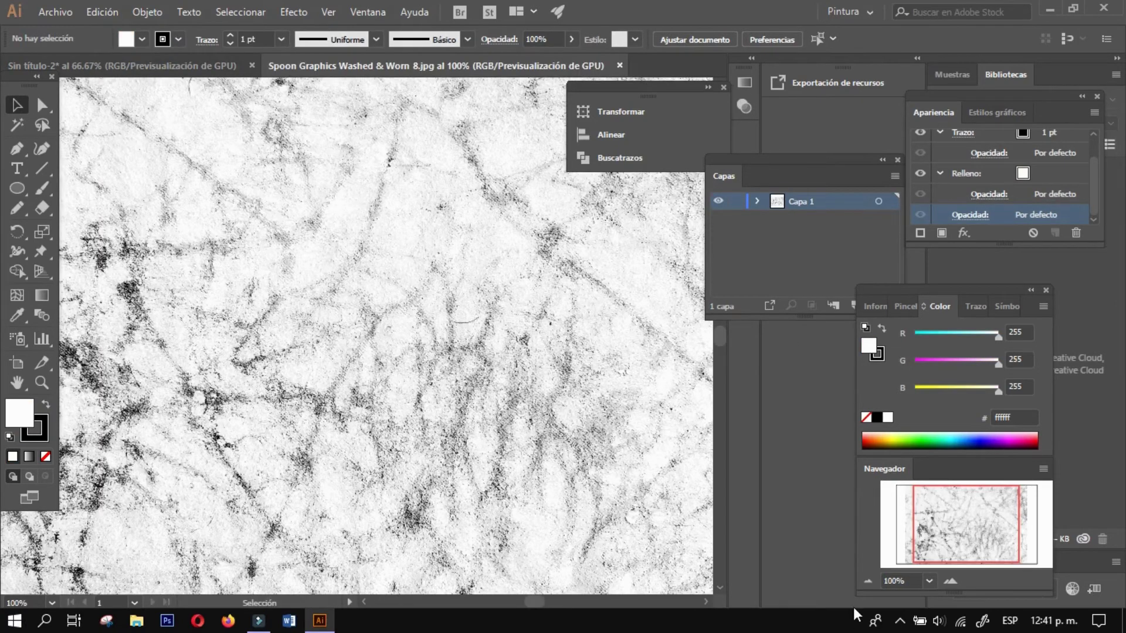
click(866, 582)
click(410, 319)
click(412, 326)
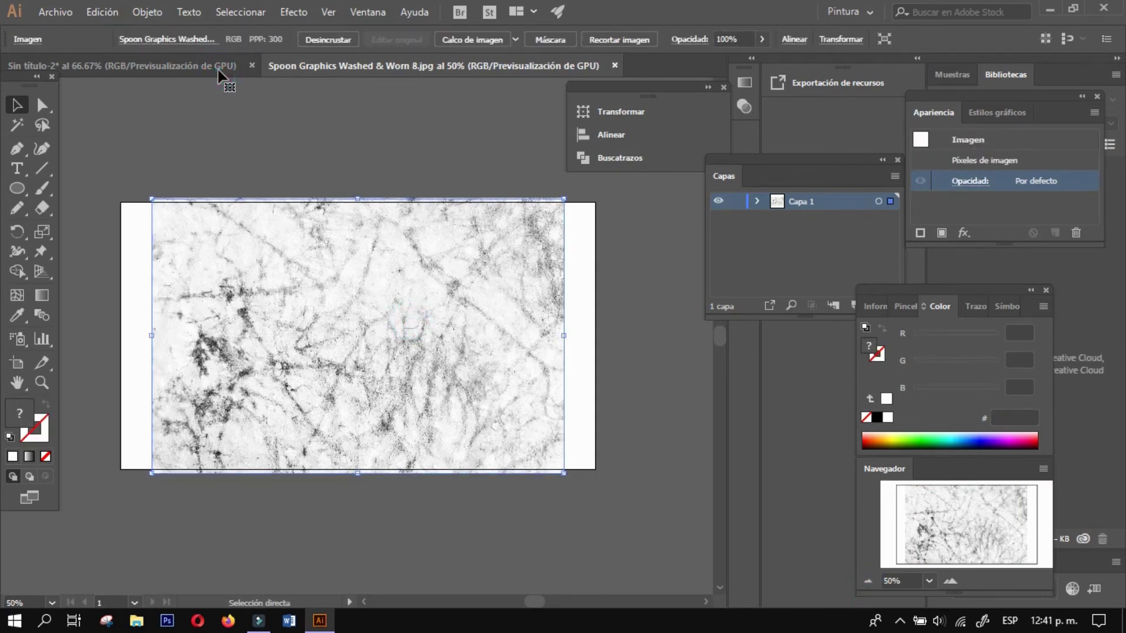
drag(220, 74, 201, 69)
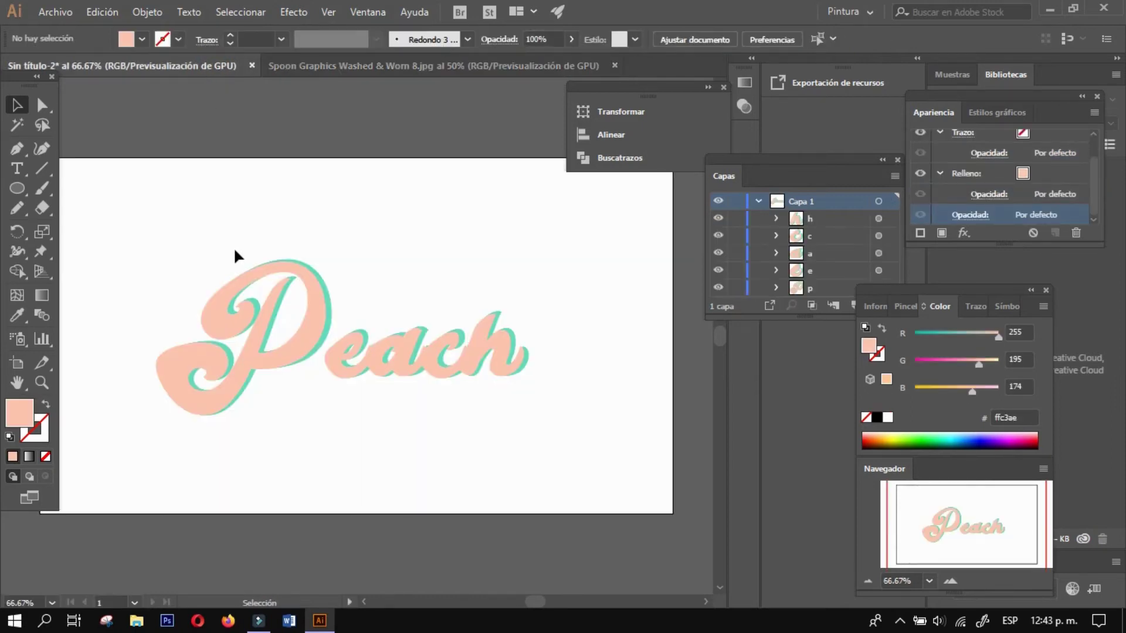
- Give the P letter an opacity mask holding the pasted texture, positioned to cover it
click(237, 276)
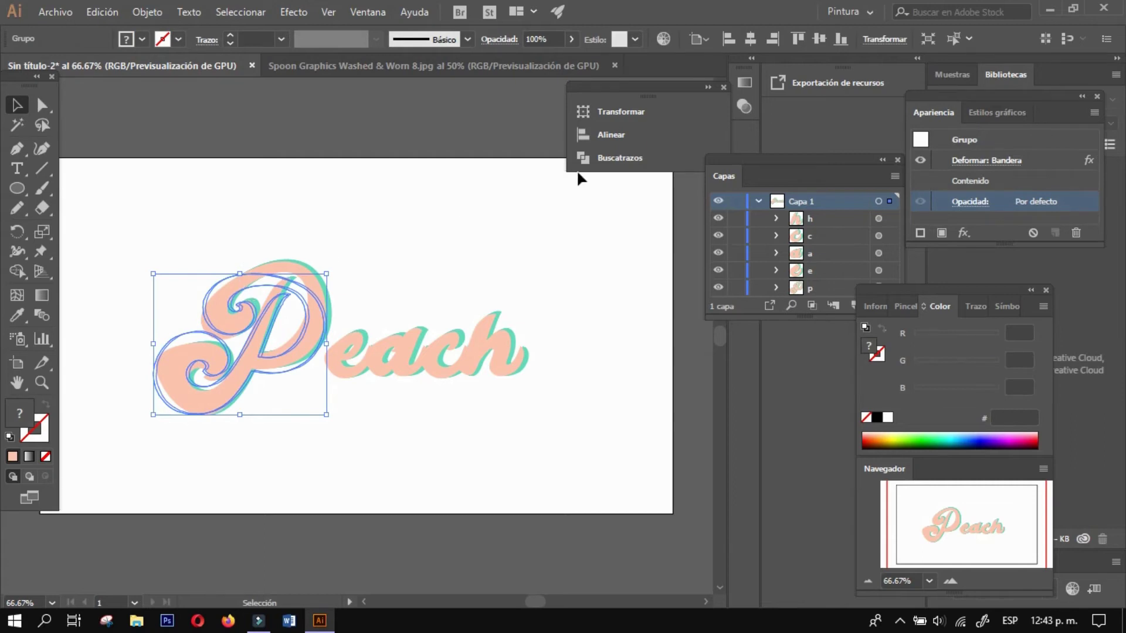
click(364, 13)
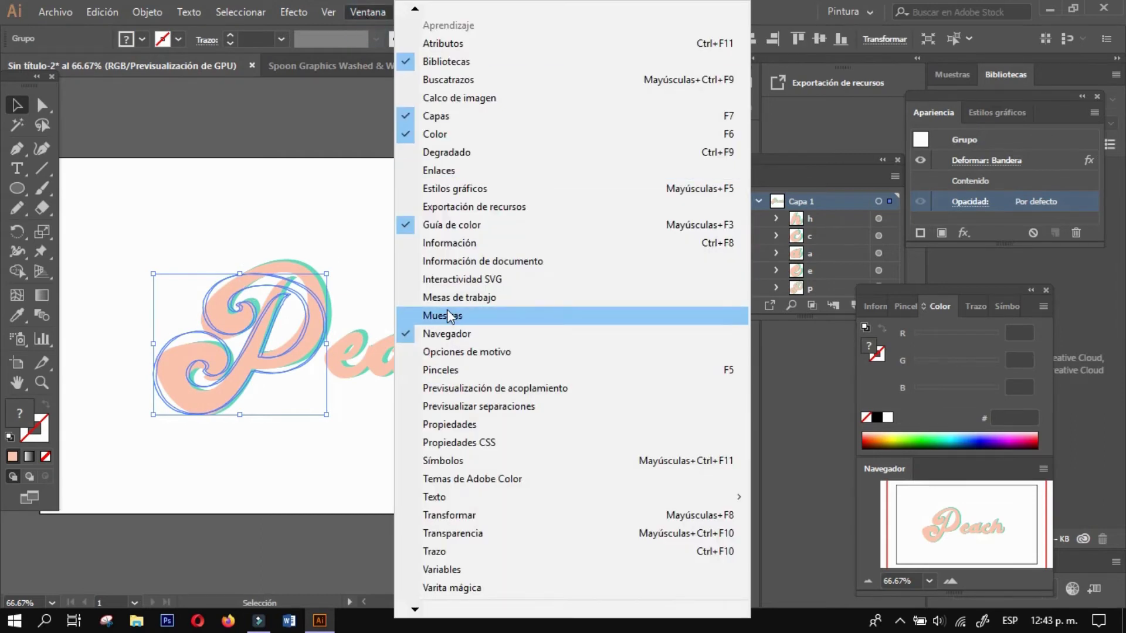
click(466, 533)
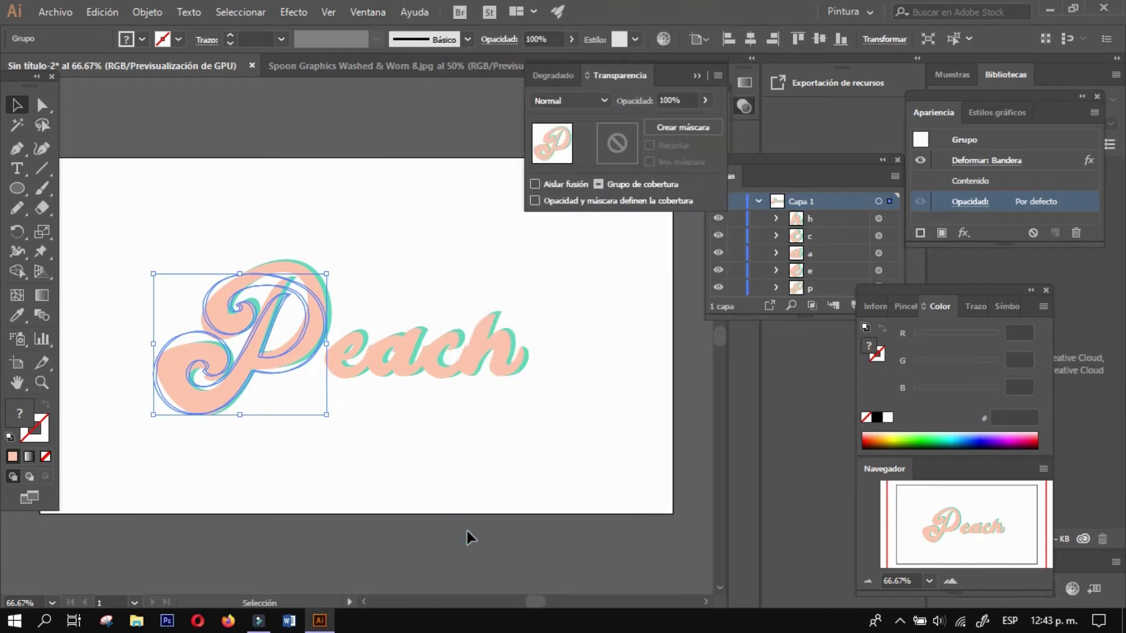
double_click(623, 150)
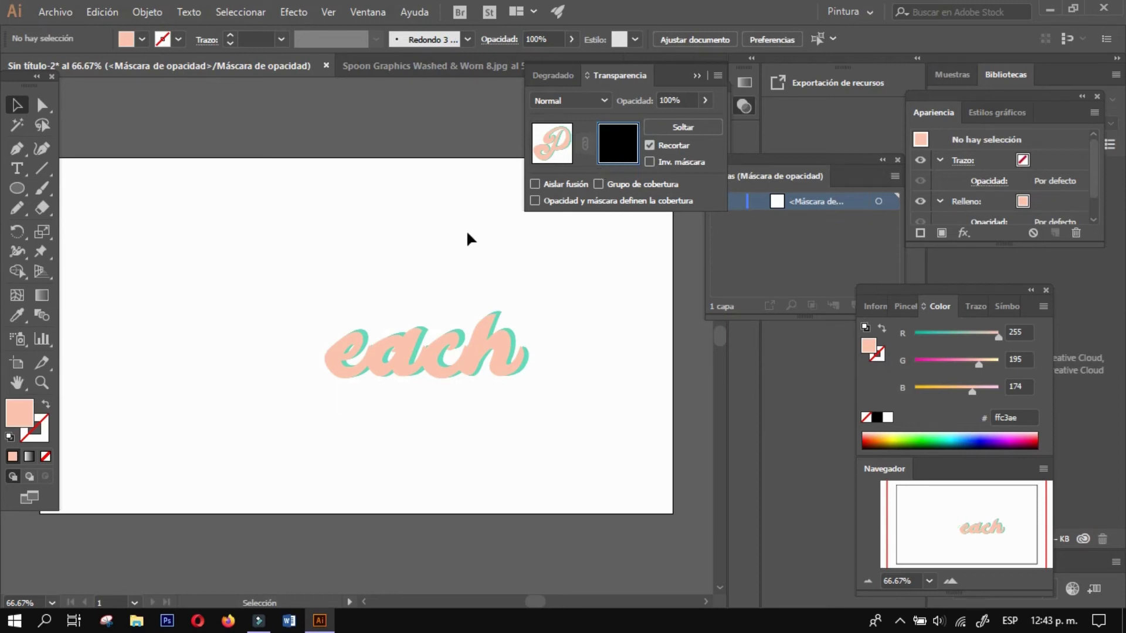
key(ctrl+v)
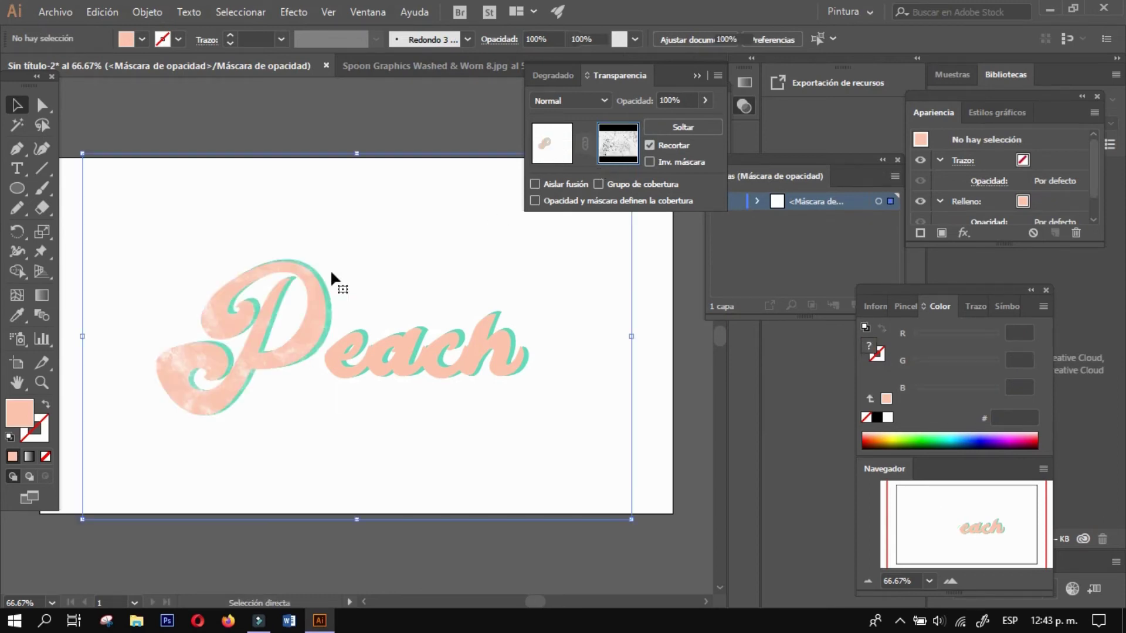
drag(362, 289, 335, 297)
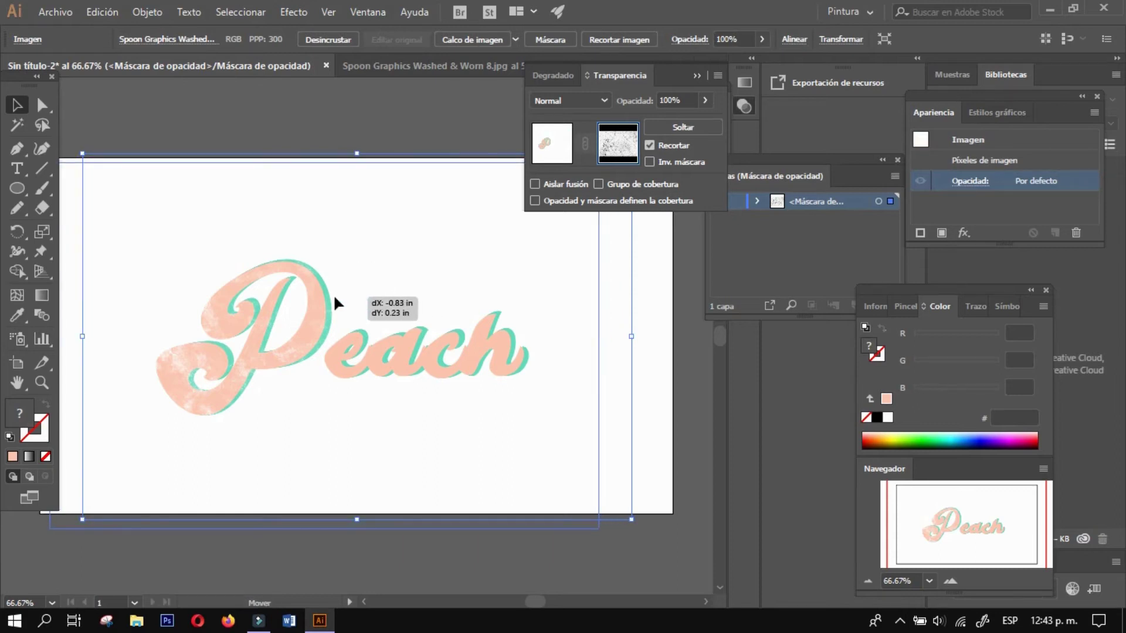
click(363, 282)
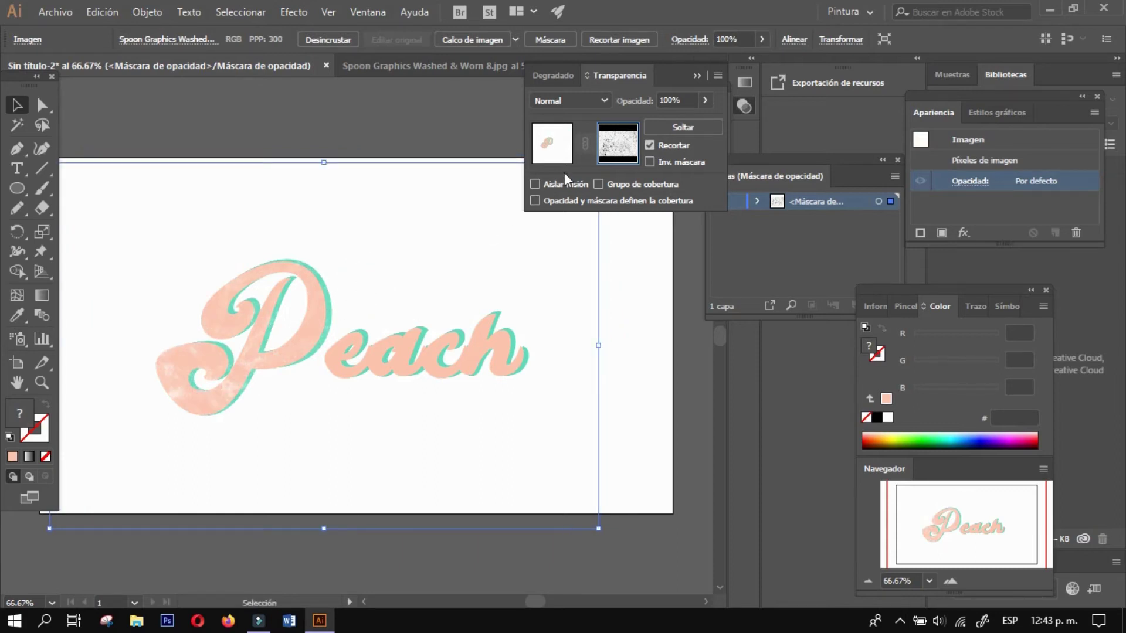
click(552, 143)
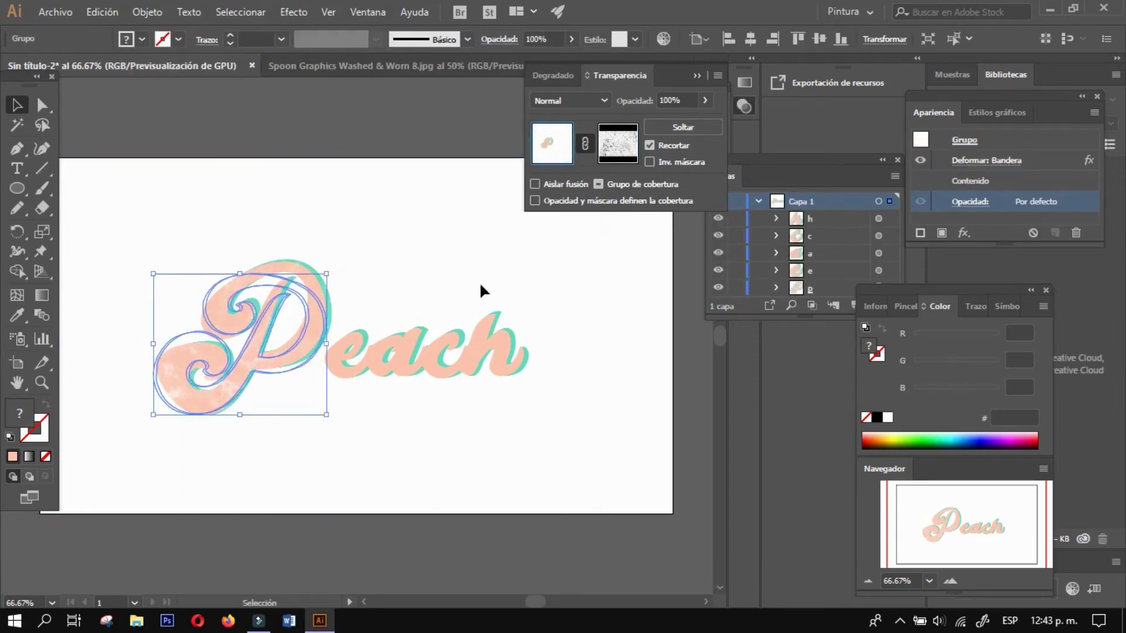
- Reposition the texture inside the e letter's opacity mask, moving it down and left
click(480, 281)
click(378, 353)
click(617, 143)
click(552, 144)
click(393, 360)
click(683, 127)
key(ctrl+z)
drag(404, 341, 373, 365)
click(551, 143)
- Try an opacity mask on the h letter, undo it, and deselect everything
click(490, 346)
key(ctrl+z)
key(ctrl+shift+z)
click(622, 151)
key(ctrl+z)
click(465, 123)
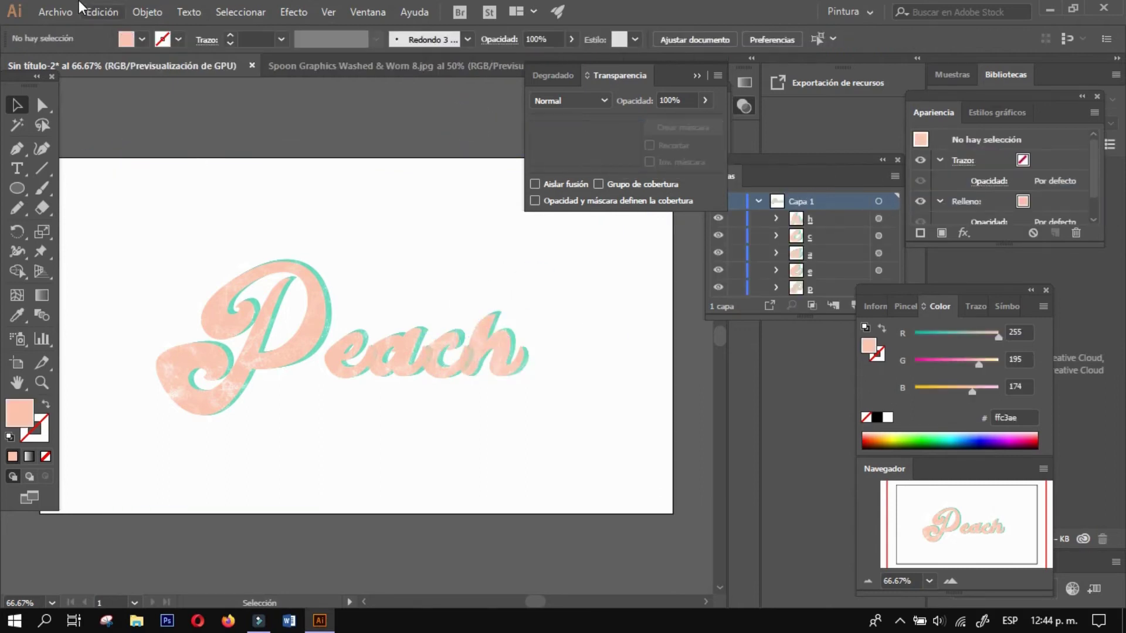
click(56, 12)
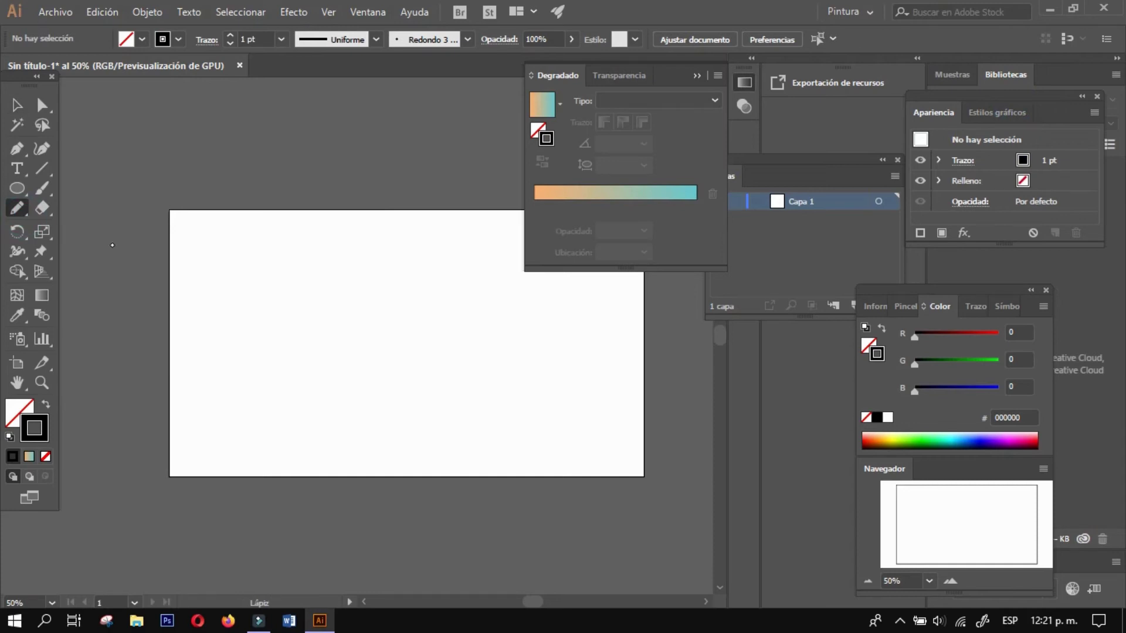
- Hand-draw the g and two o strokes of 'good', undoing a rough d attempt
drag(335, 340, 300, 378)
click(17, 105)
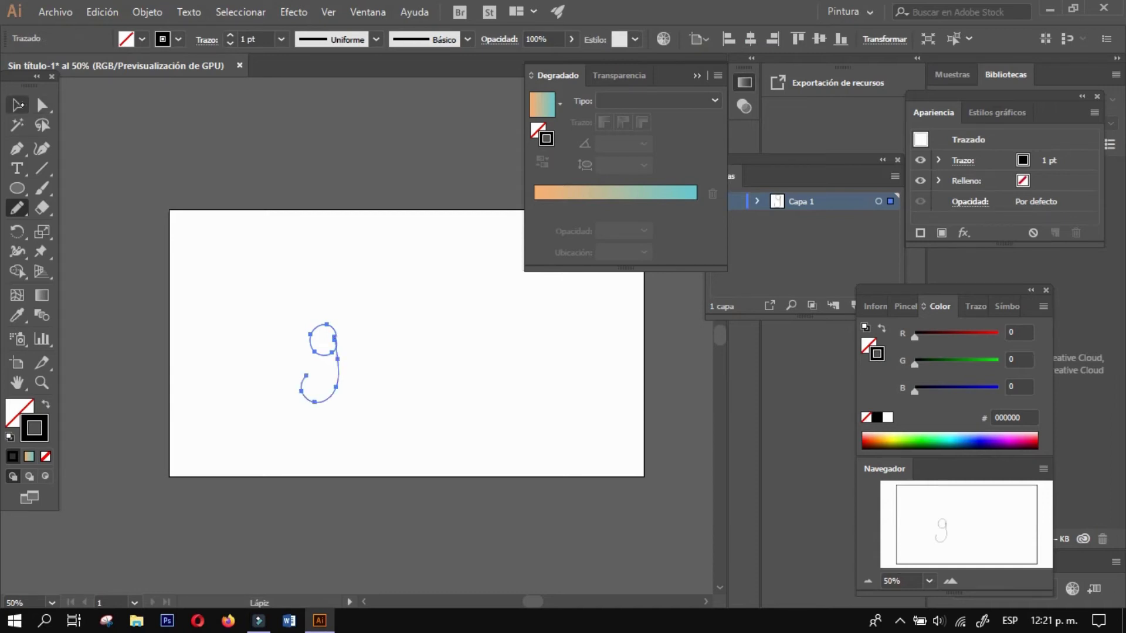
click(225, 265)
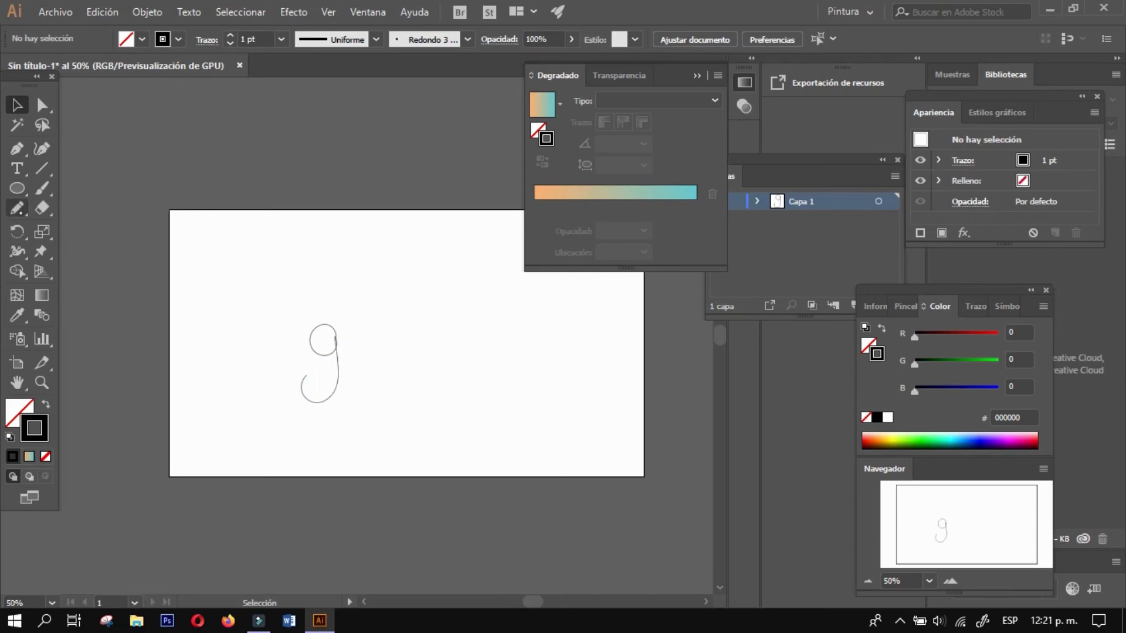
click(27, 209)
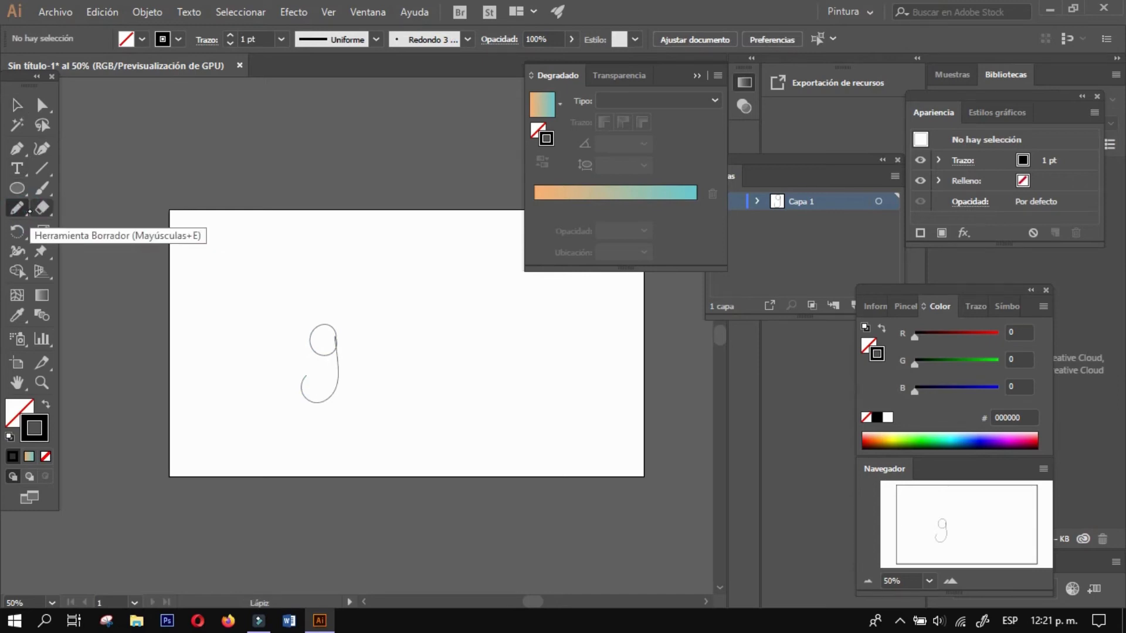
drag(365, 386, 369, 372)
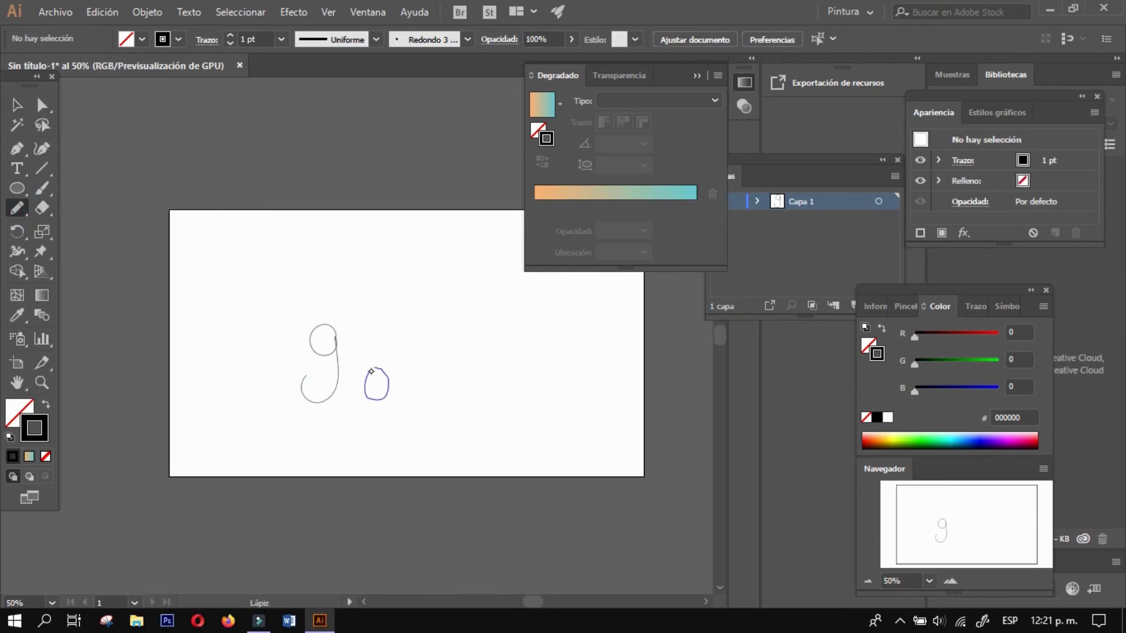
drag(371, 372, 370, 372)
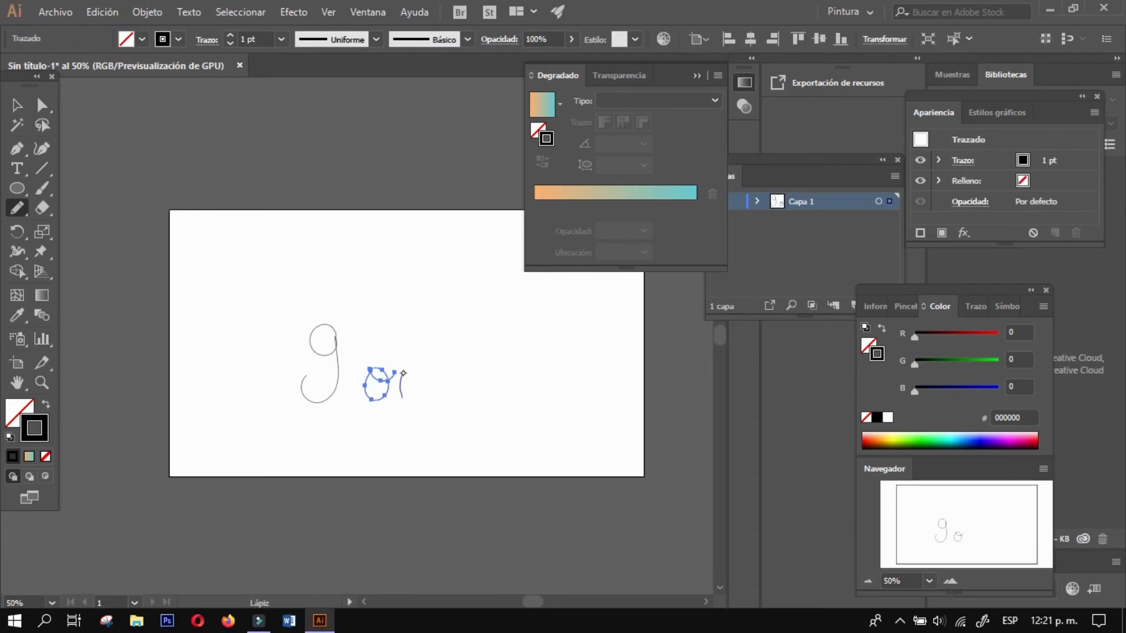
drag(403, 373, 492, 397)
key(ctrl+z)
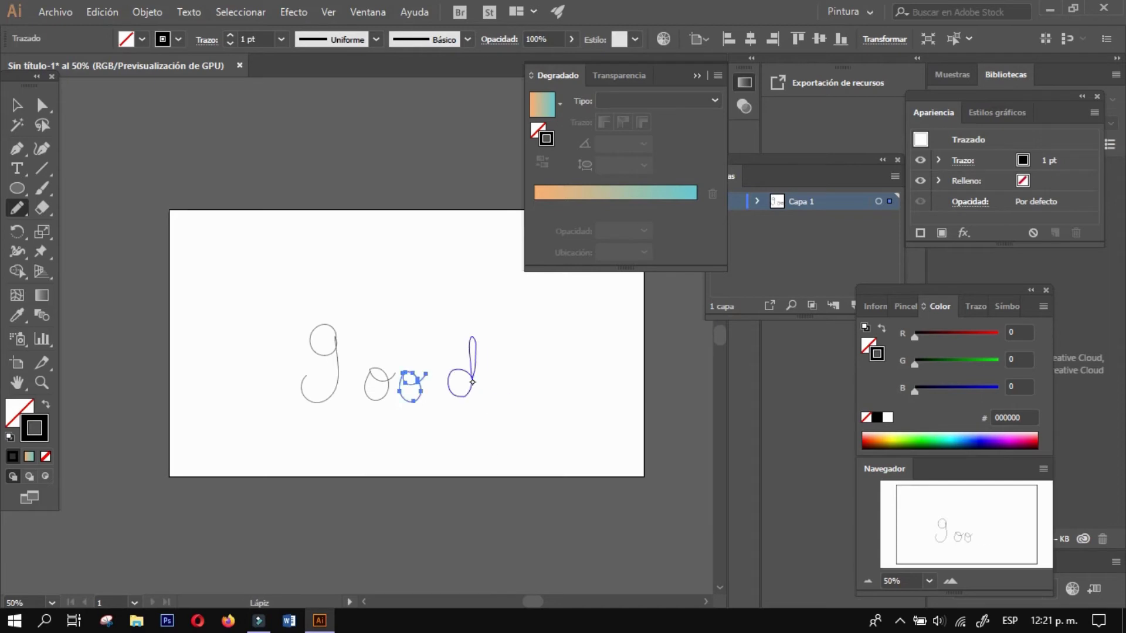
- Enlarge the hand-drawn g and both o letters to matching sizes
click(17, 105)
drag(269, 296, 325, 417)
mouse_move(297, 317)
mouse_down()
mouse_move(245, 269)
mouse_move(294, 321)
mouse_up()
click(379, 384)
mouse_move(385, 379)
mouse_down()
mouse_move(360, 365)
mouse_move(322, 378)
mouse_up()
click(411, 378)
mouse_move(399, 370)
mouse_down()
mouse_move(376, 347)
mouse_move(395, 390)
mouse_up()
- Enlarge the d, place it beside the second o, and set stroke to None
click(449, 380)
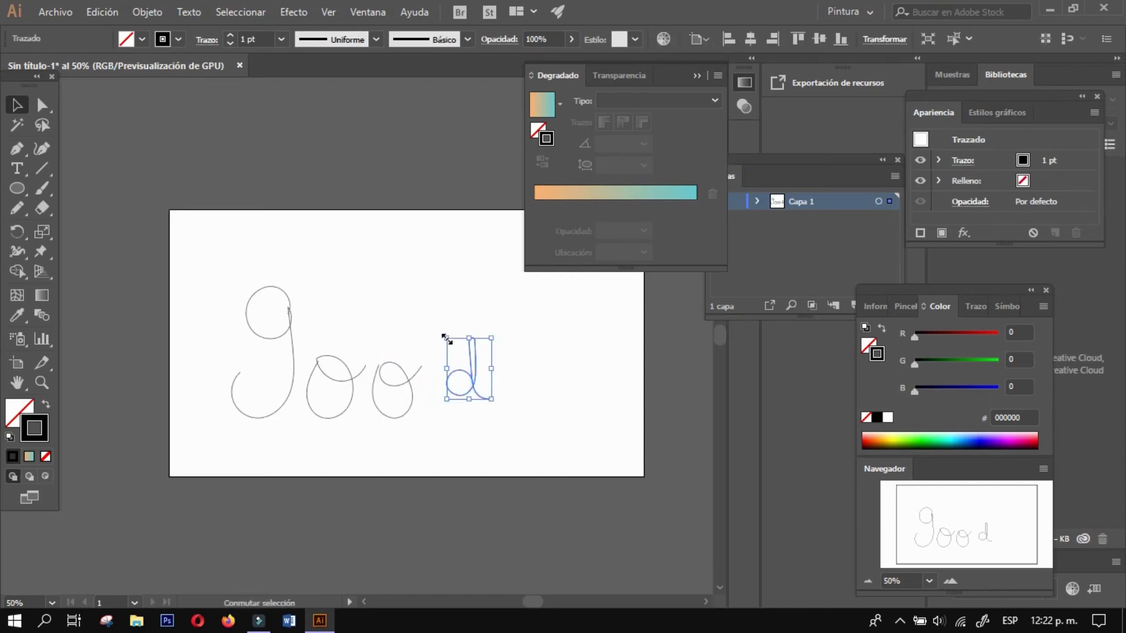
drag(446, 335, 417, 292)
drag(446, 352, 448, 372)
click(267, 267)
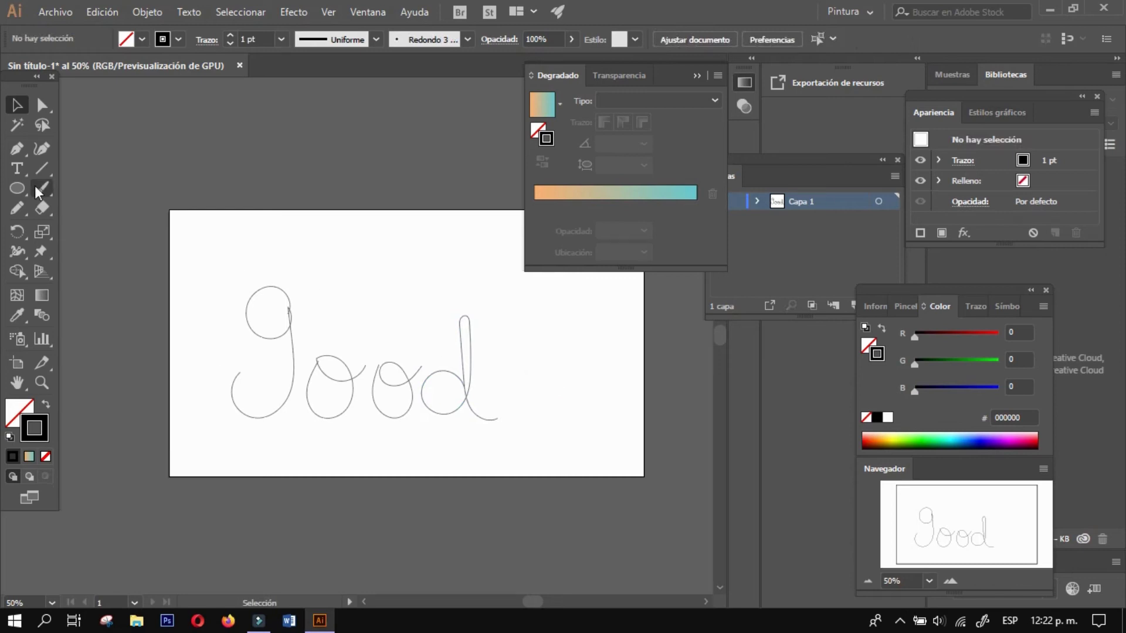
click(17, 188)
click(44, 457)
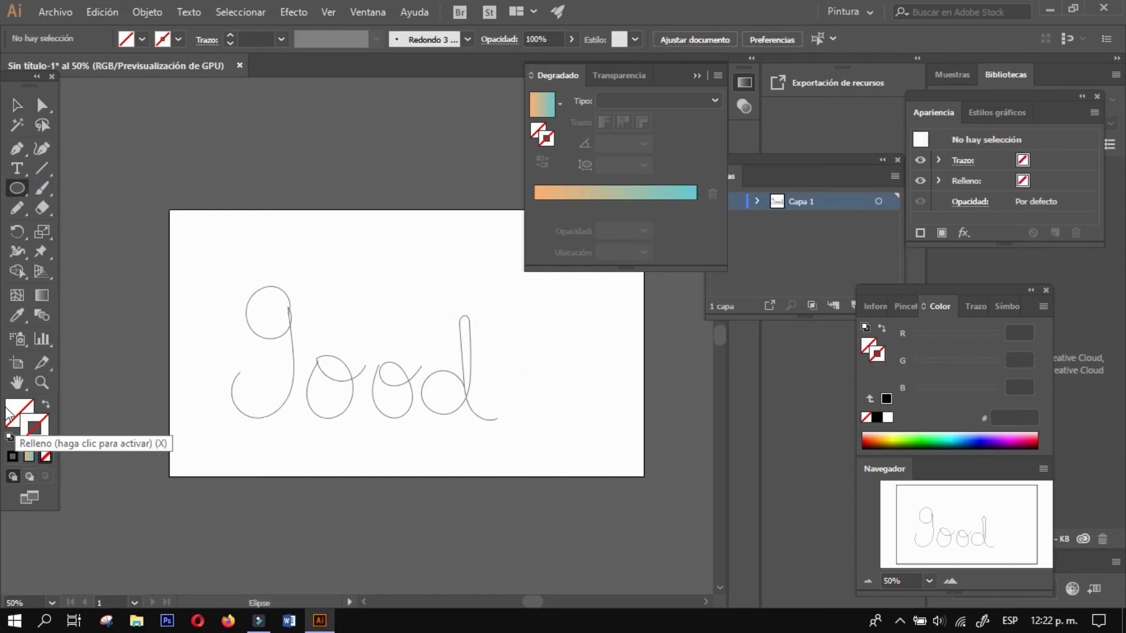
- Draw a small peach-to-teal gradient circle above the artboard and Alt-drag a copy to its right
drag(130, 136, 169, 175)
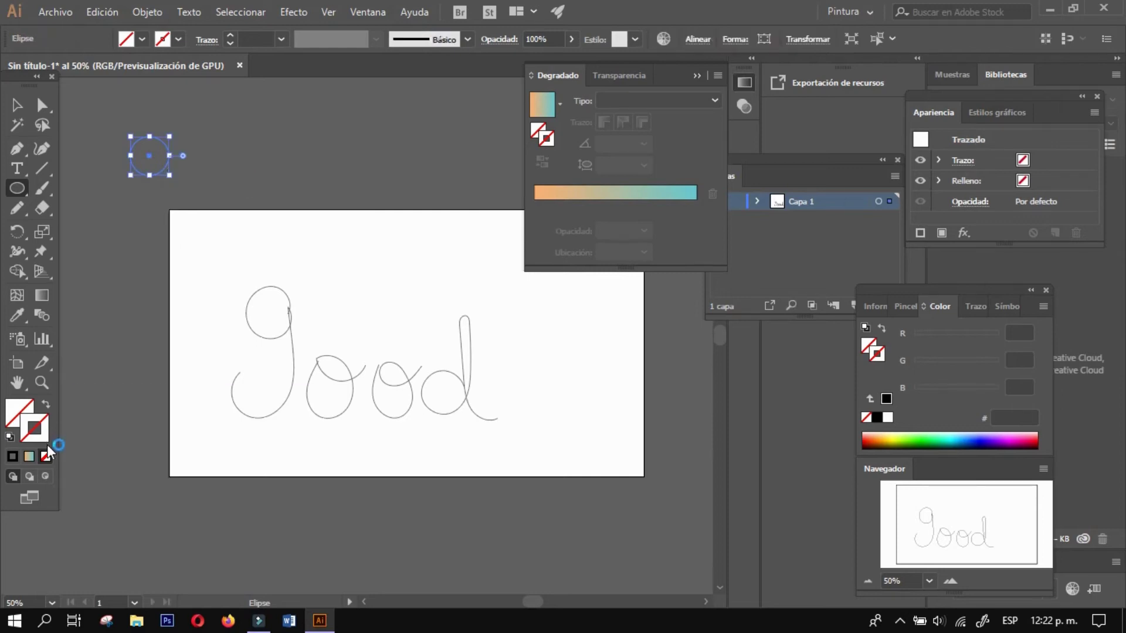
click(32, 454)
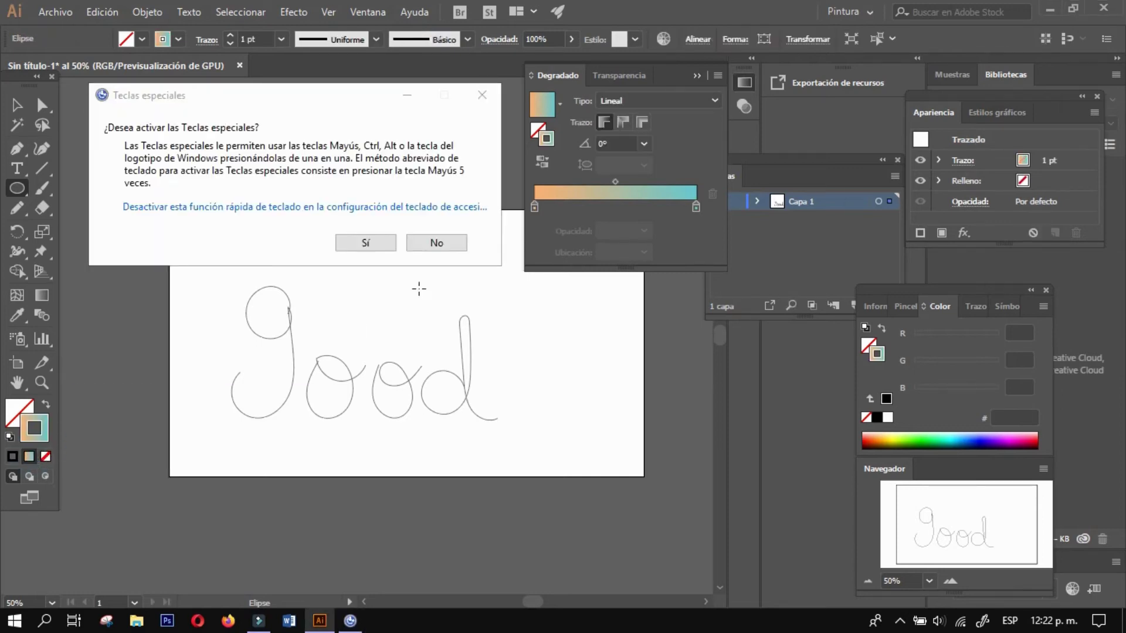
click(434, 243)
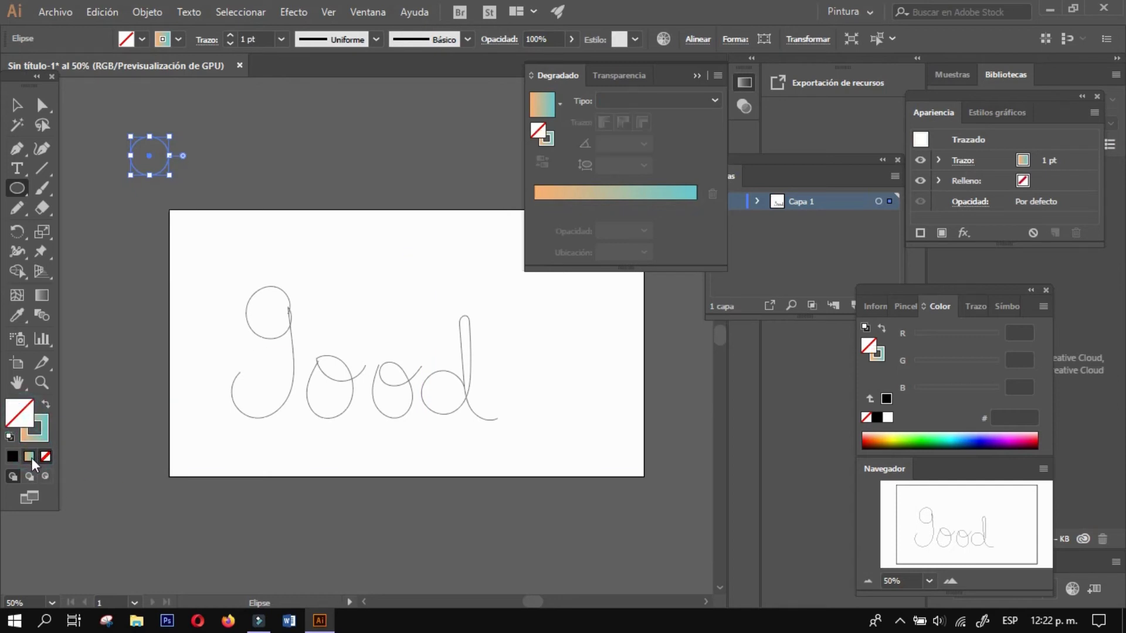
click(30, 457)
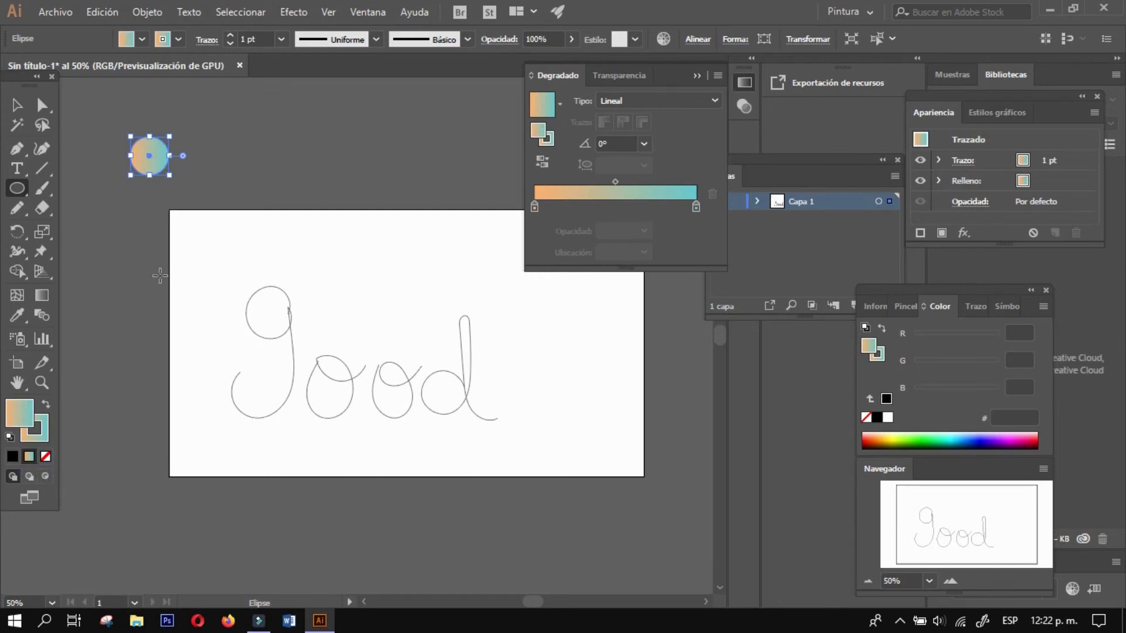
click(19, 105)
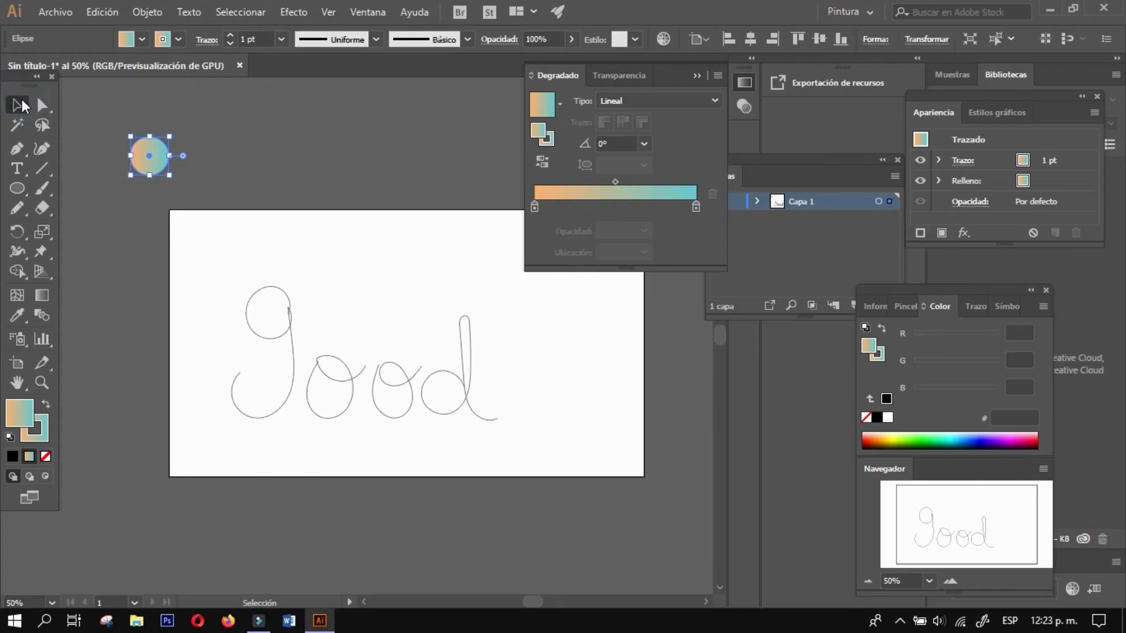
drag(157, 156, 217, 152)
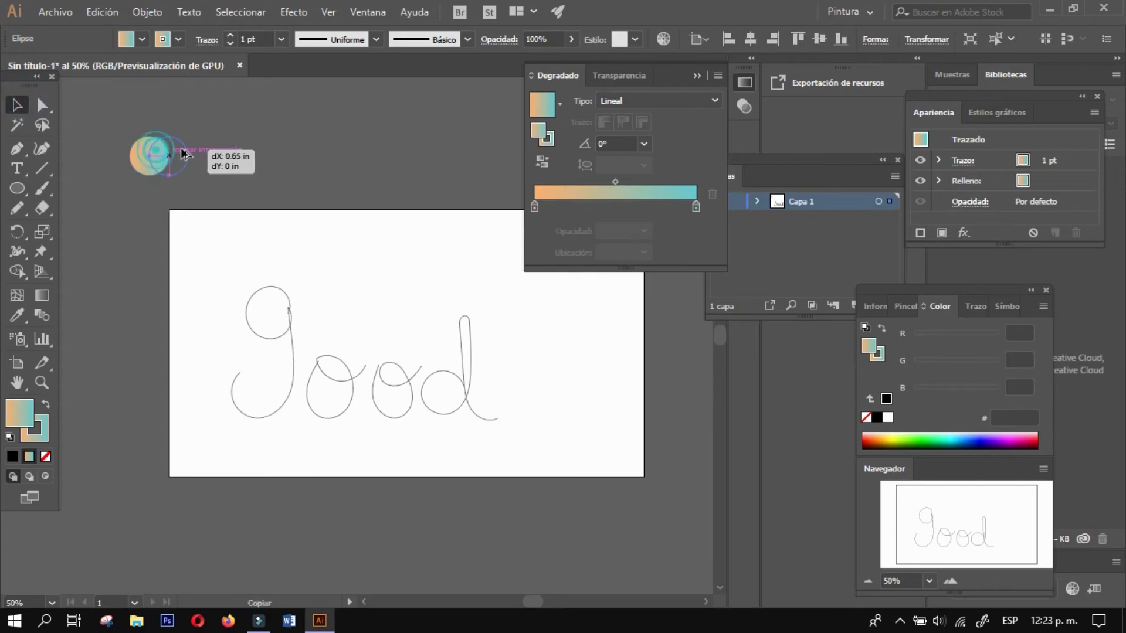
click(144, 152)
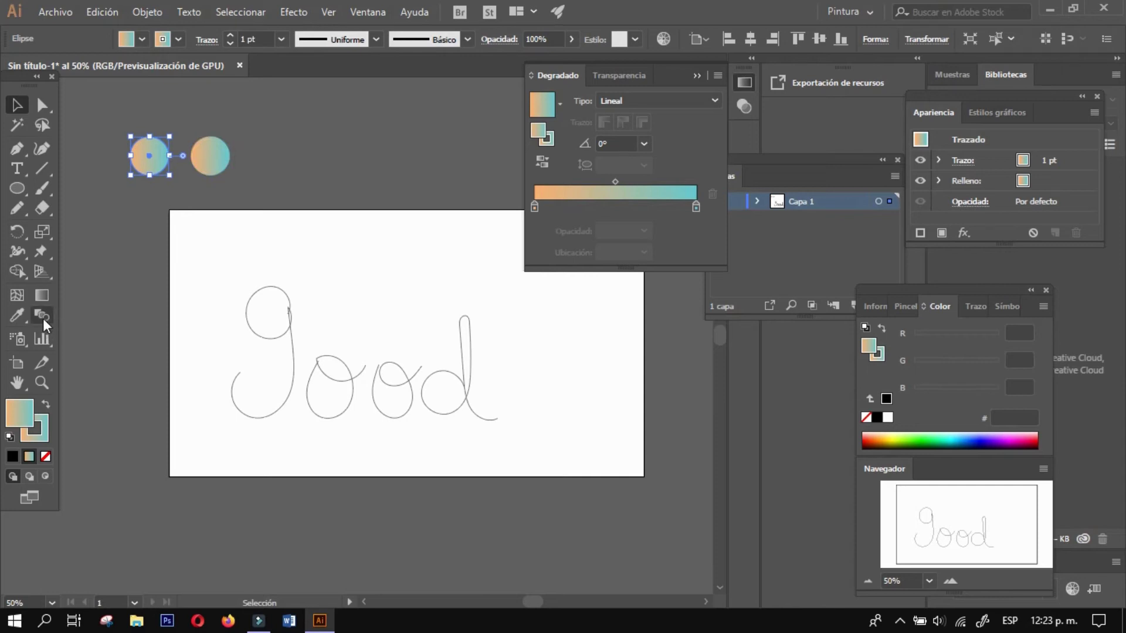
click(42, 315)
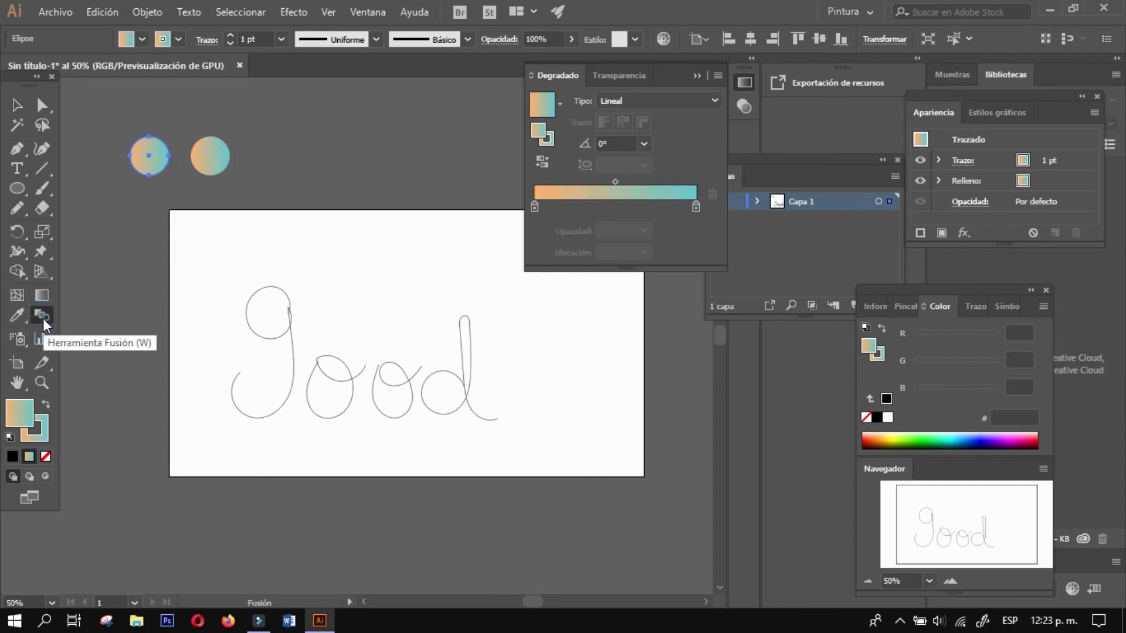
- Blend the two circles into a gradient pill and duplicate it to the right
click(203, 156)
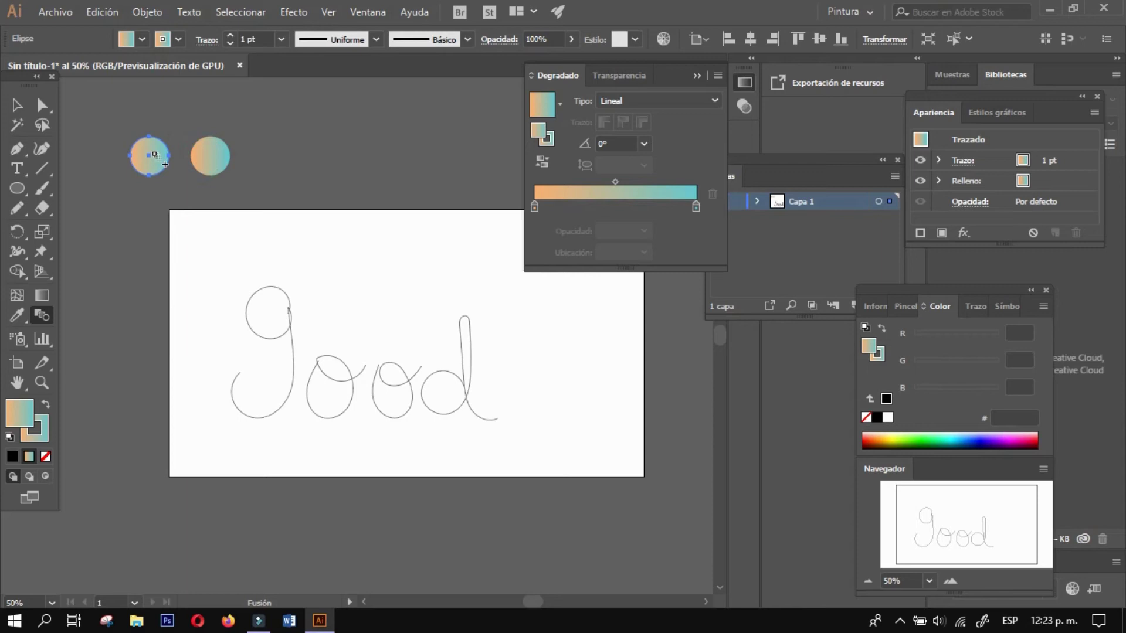
click(147, 155)
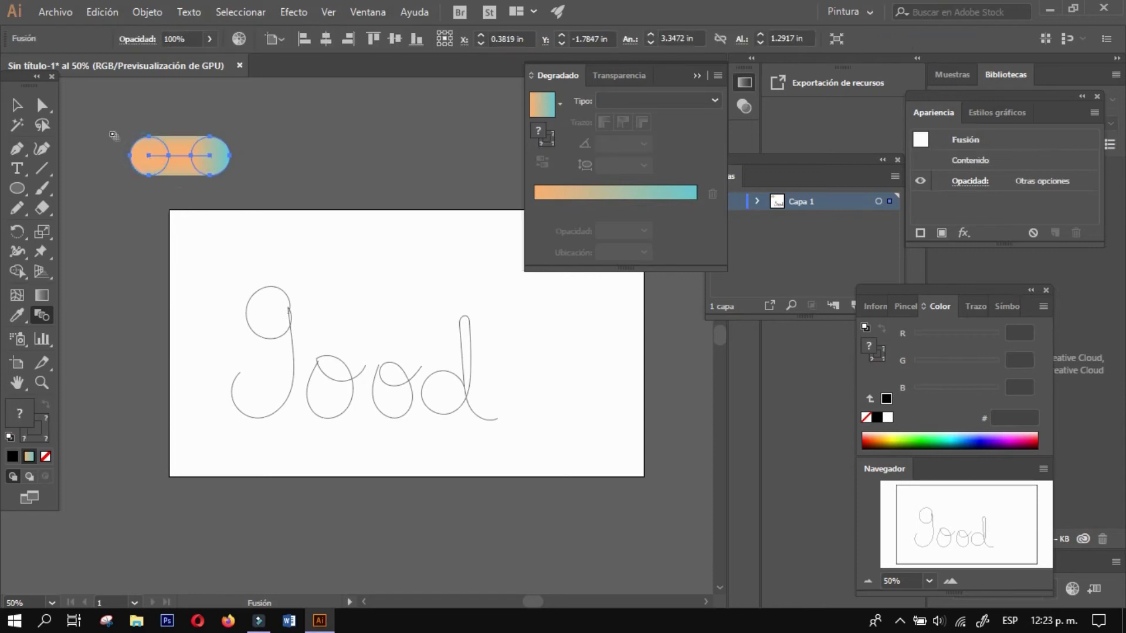
click(16, 106)
click(115, 113)
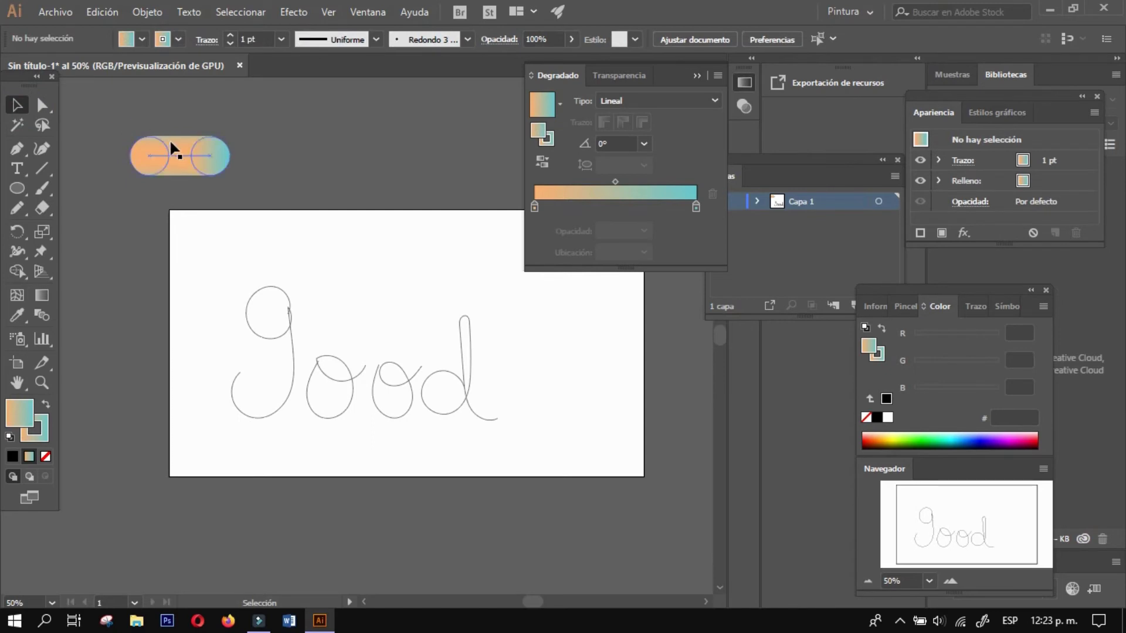
click(176, 154)
drag(181, 153, 308, 153)
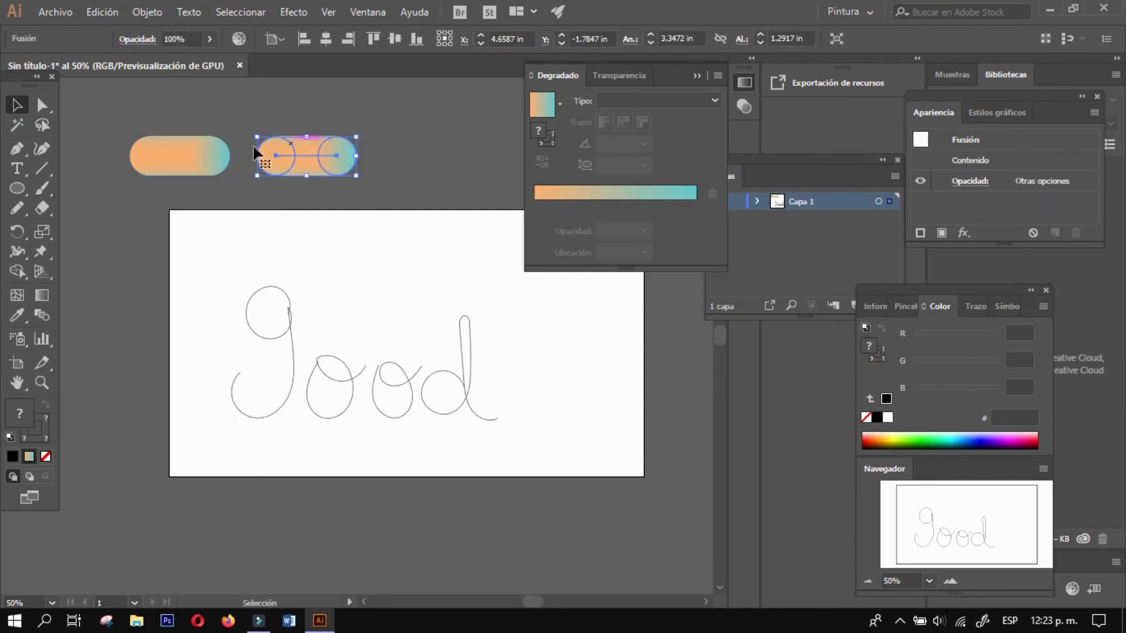
- Shrink the left pill to about 1.56 in wide, place it by the g, and select both
click(210, 148)
drag(234, 176, 188, 160)
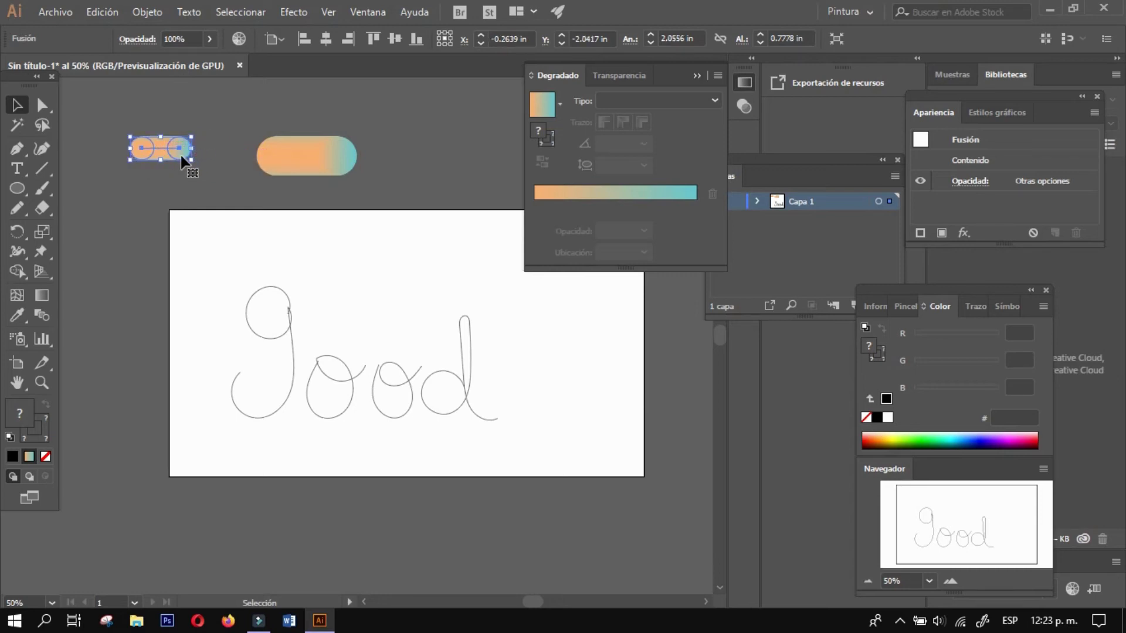
mouse_move(190, 159)
mouse_down()
mouse_move(177, 154)
mouse_move(236, 279)
mouse_up()
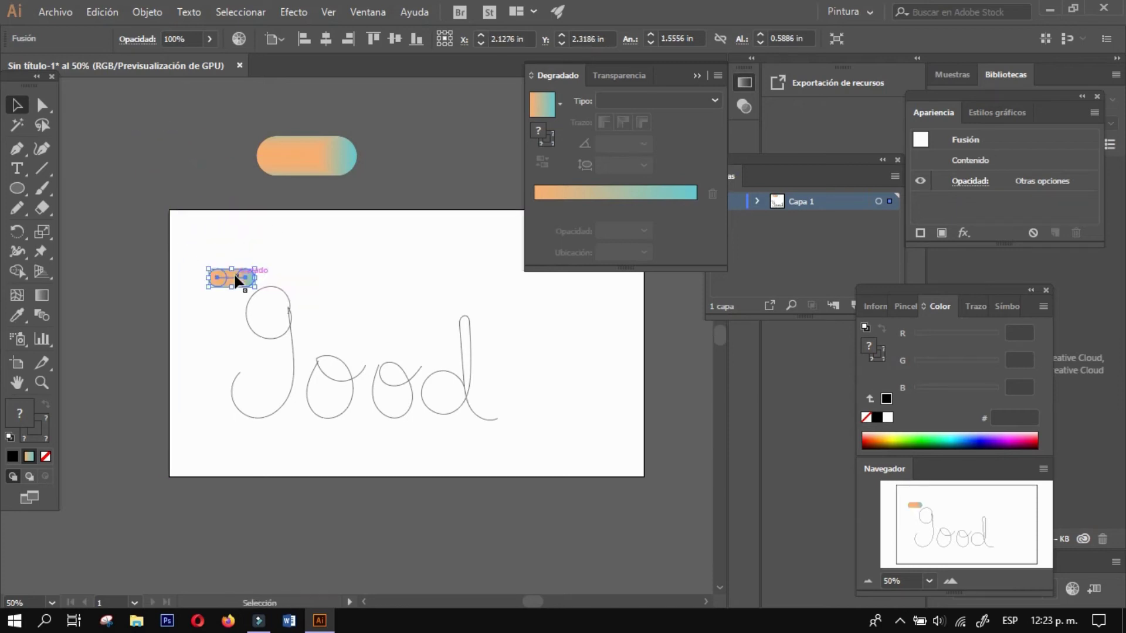
mouse_move(236, 279)
mouse_down()
mouse_move(310, 283)
mouse_move(398, 196)
mouse_up()
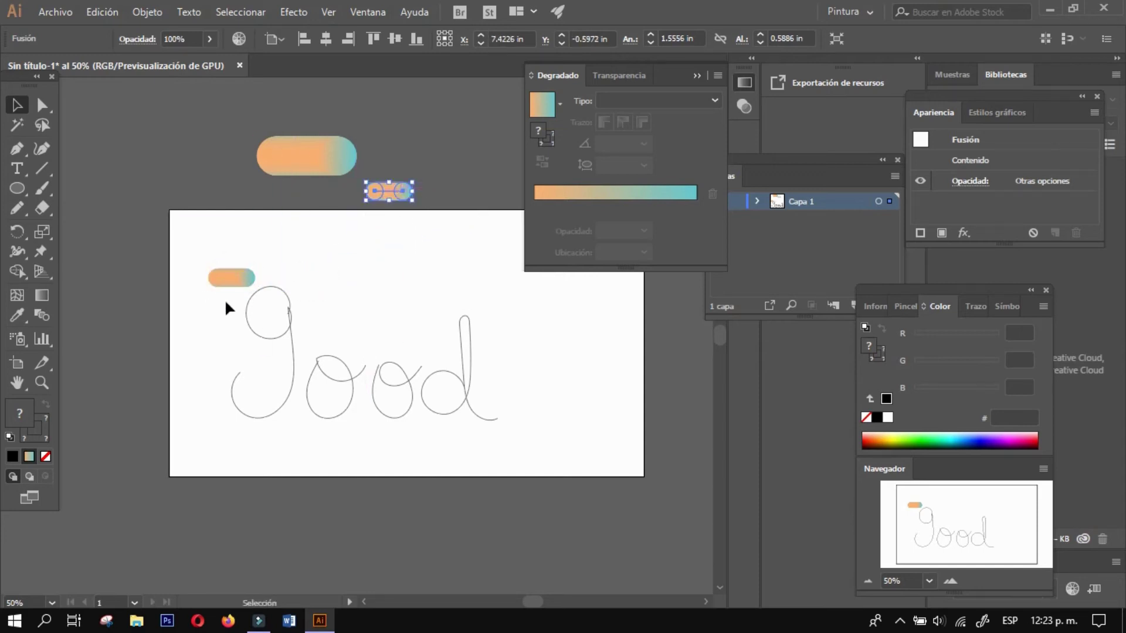
drag(220, 245, 274, 322)
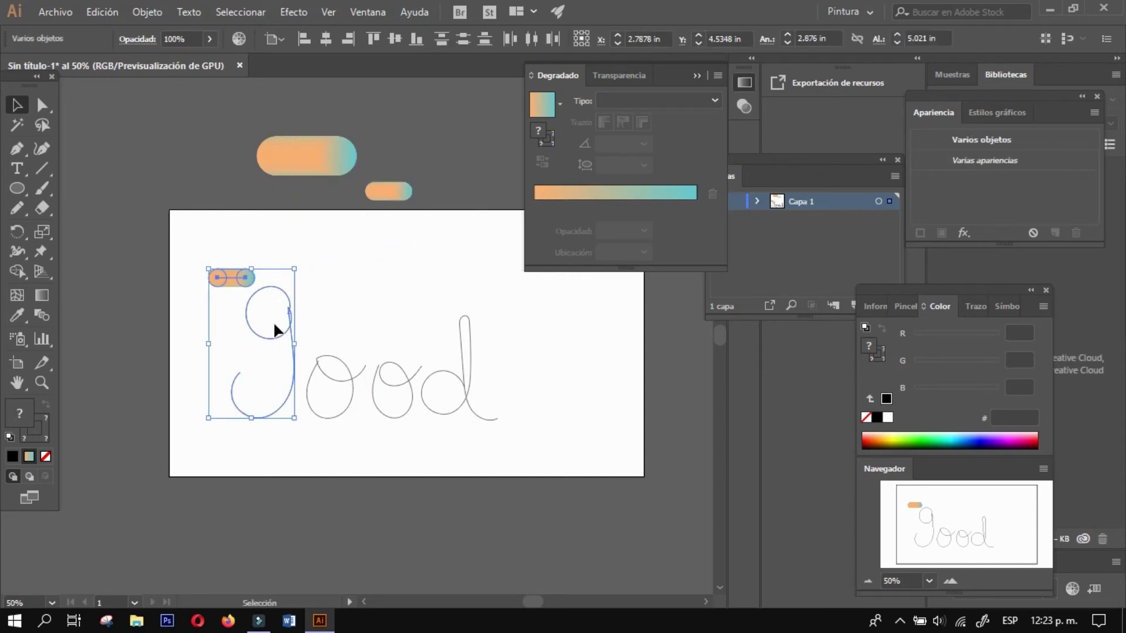
- Replace the spines of small pill blends with the g stroke and the first o stroke
click(153, 11)
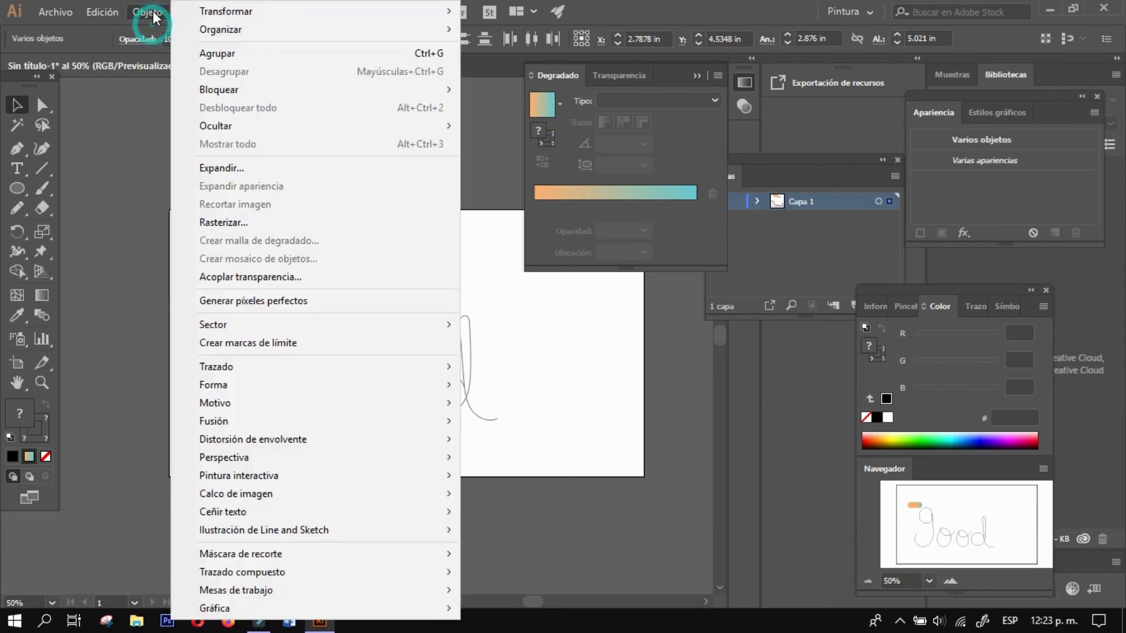
mouse_move(264, 421)
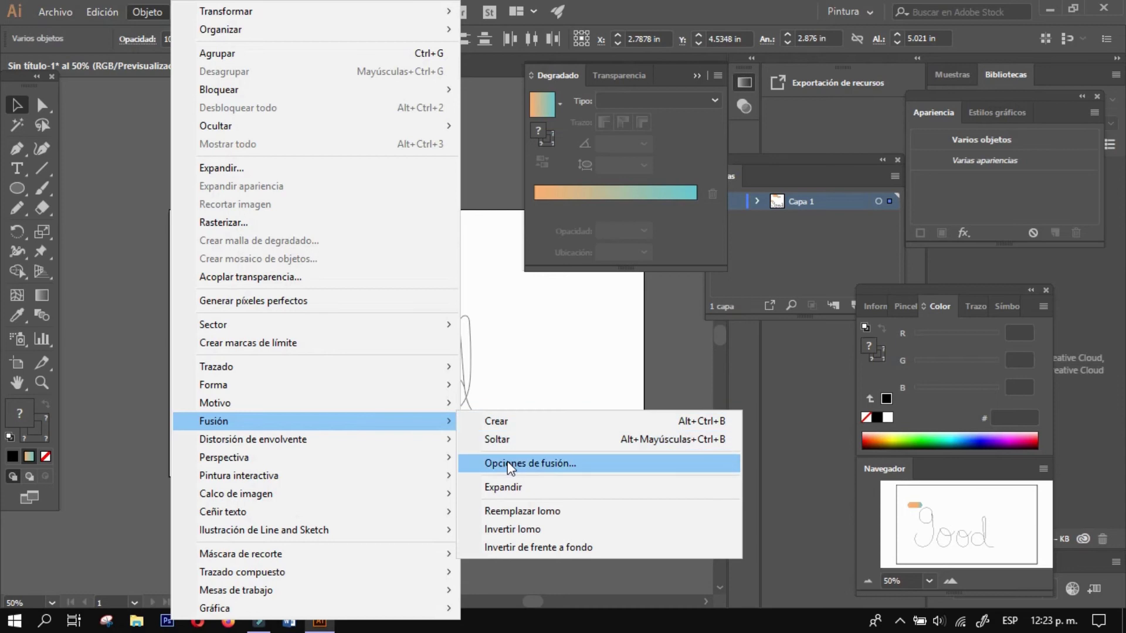
click(528, 509)
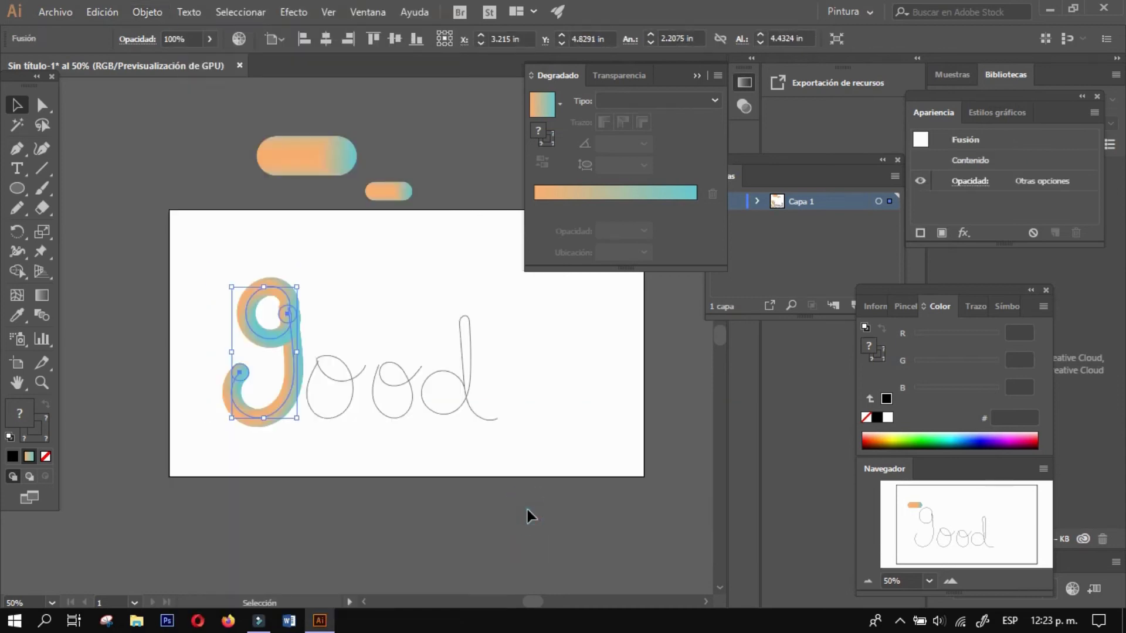
click(390, 298)
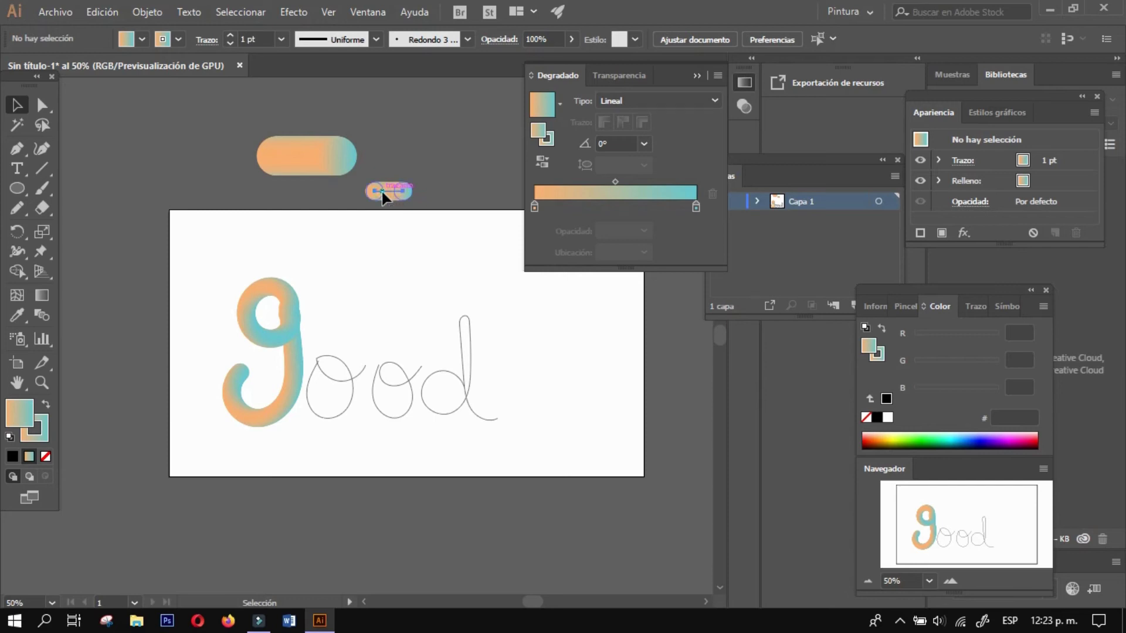
mouse_move(381, 192)
mouse_down()
mouse_move(452, 195)
mouse_move(348, 330)
mouse_up()
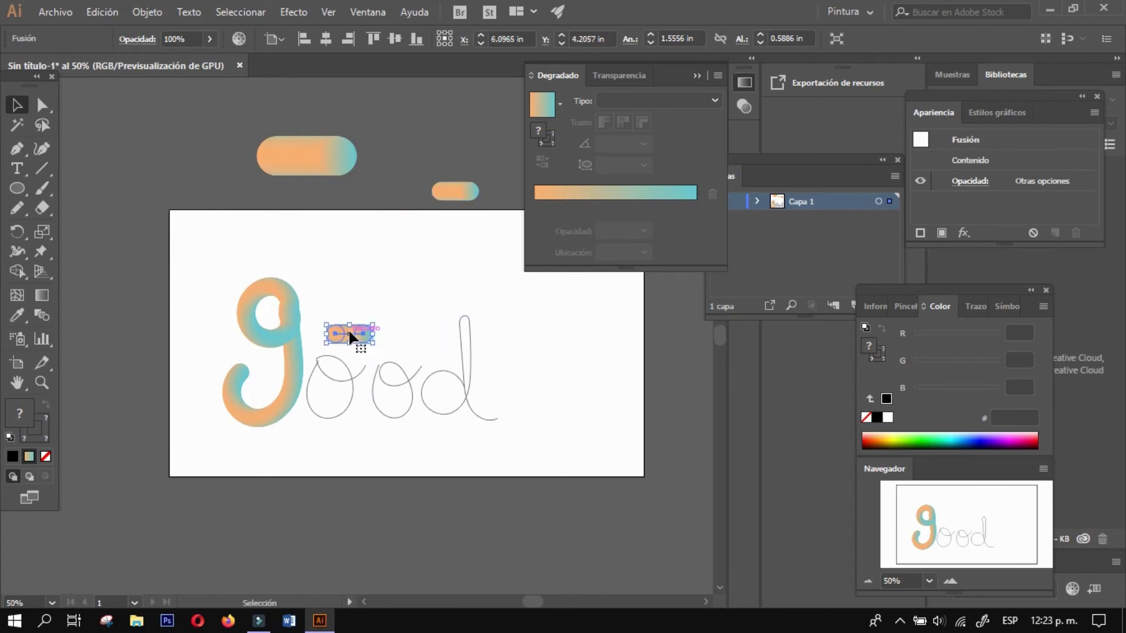
shift+click(338, 368)
click(148, 12)
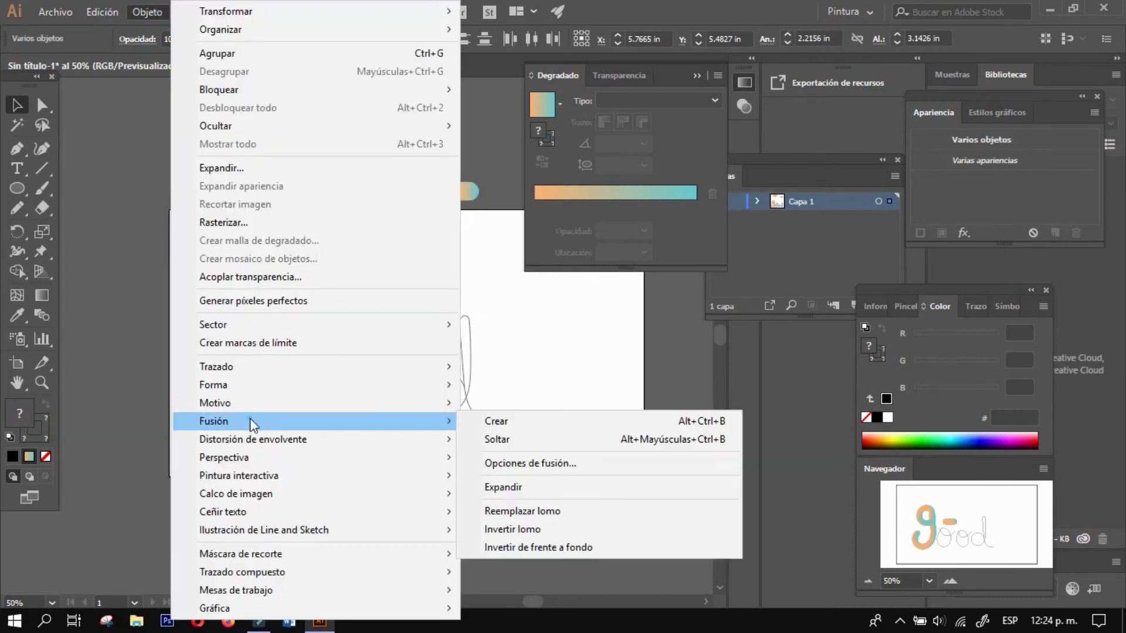
click(492, 420)
- Run pill blends along the second o and the d, then shift the whole word right
mouse_move(404, 333)
mouse_down()
mouse_move(392, 264)
mouse_move(397, 386)
mouse_up()
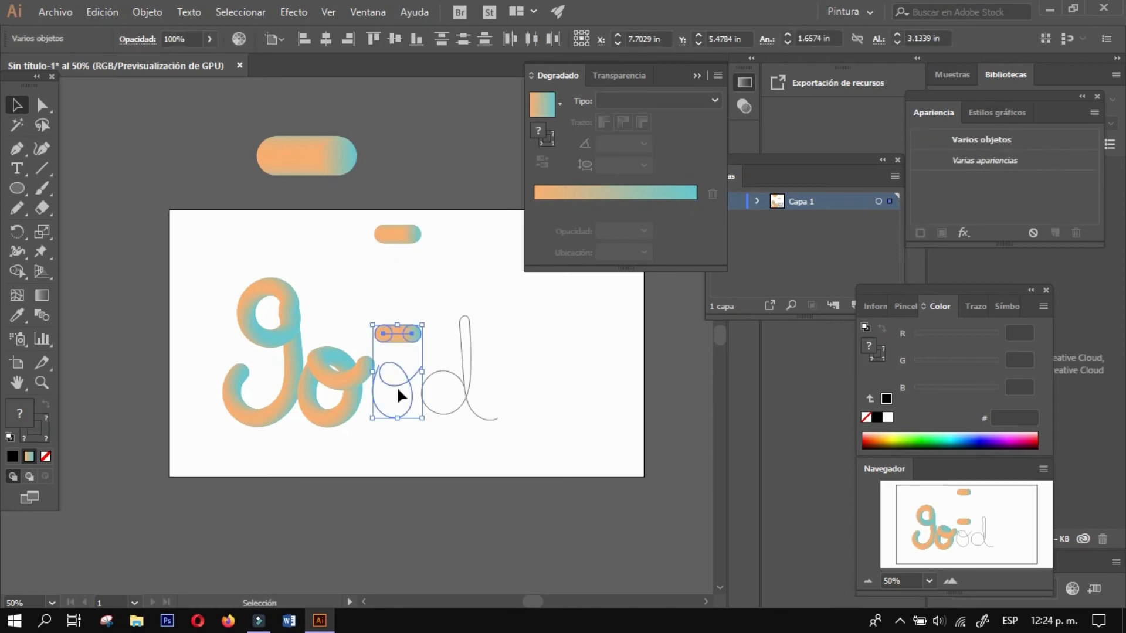
click(147, 12)
click(496, 349)
drag(392, 237, 458, 316)
shift+click(464, 363)
click(147, 11)
click(498, 417)
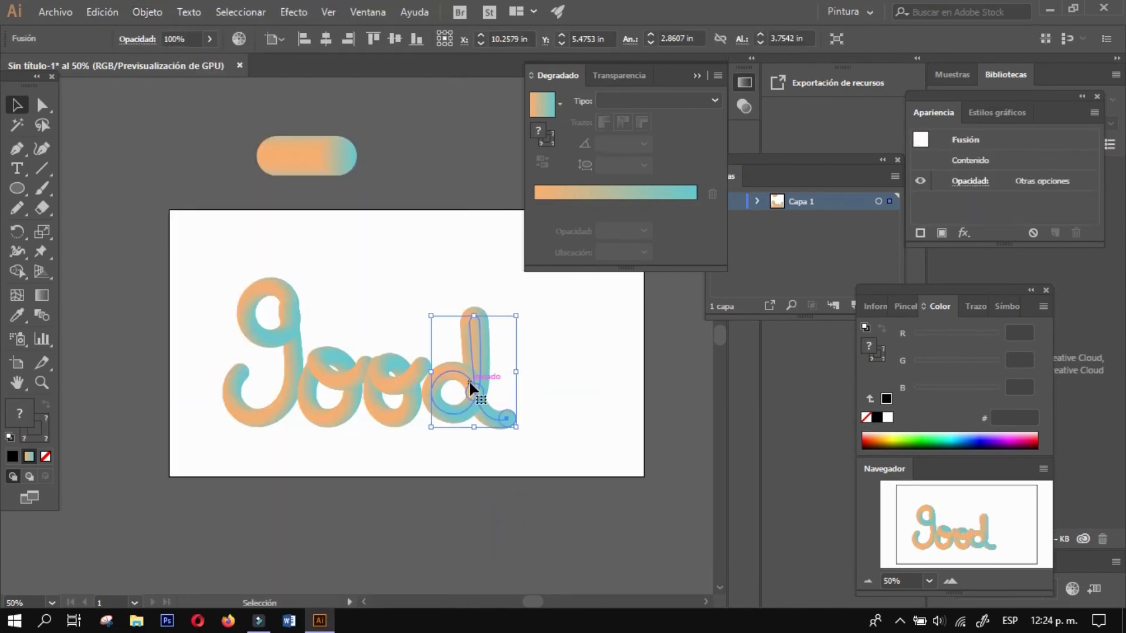
key(ctrl+a)
drag(294, 322, 346, 322)
- Type 'Crear' and set it in Myriad Variable Concept Bold Condensed
click(408, 278)
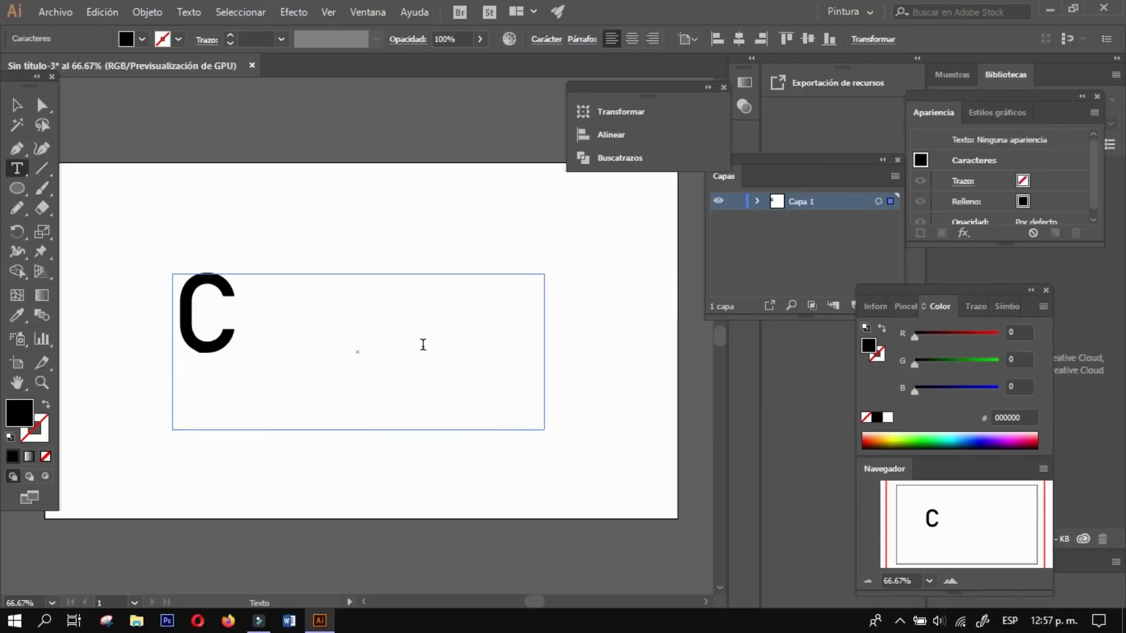
text(R)
key(BackSpace)
text(r)
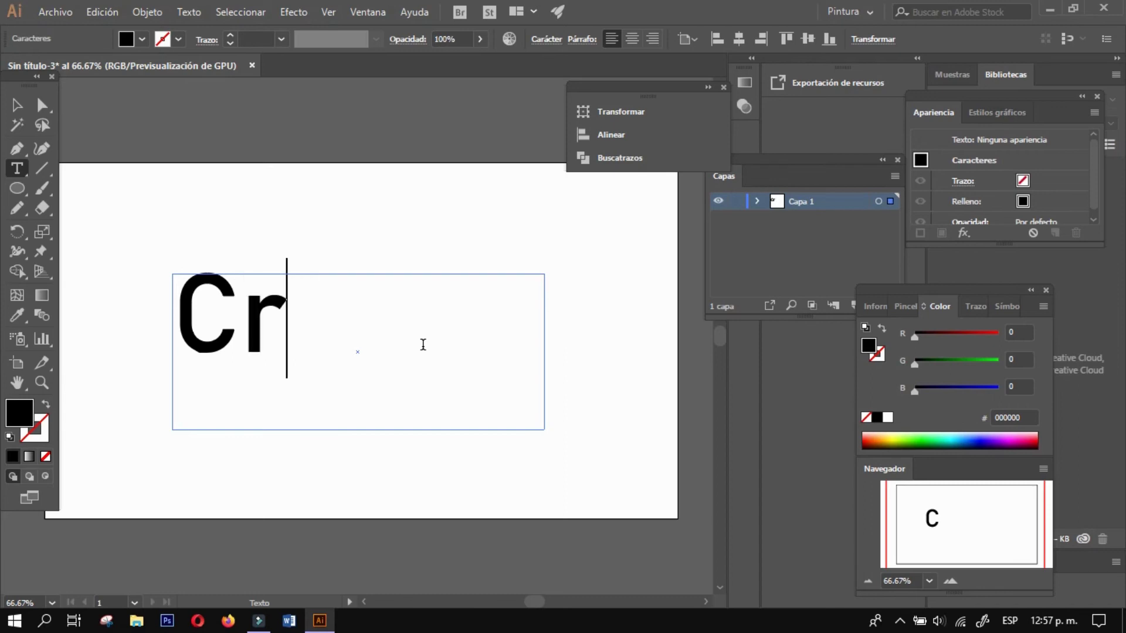
text(ear)
key(Escape)
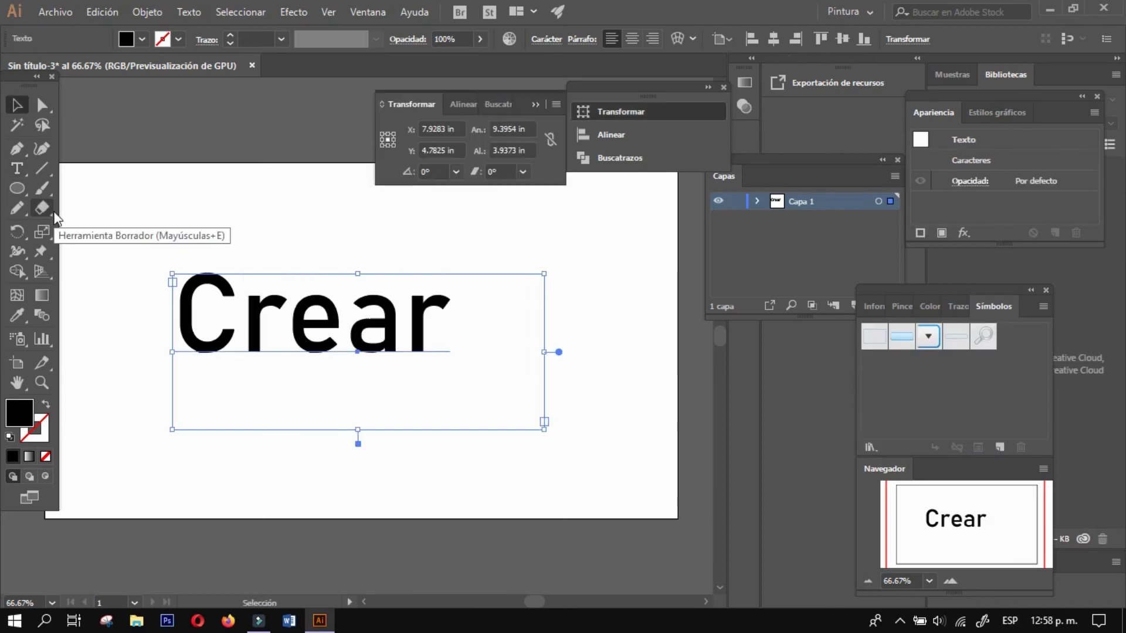
click(185, 12)
mouse_move(213, 49)
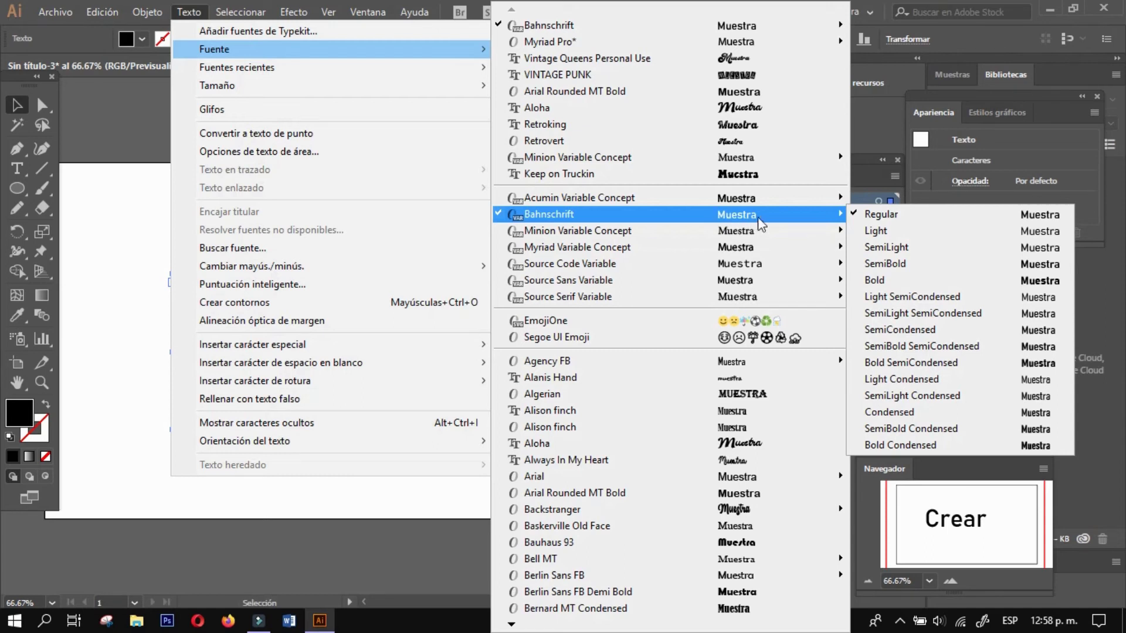
mouse_move(616, 247)
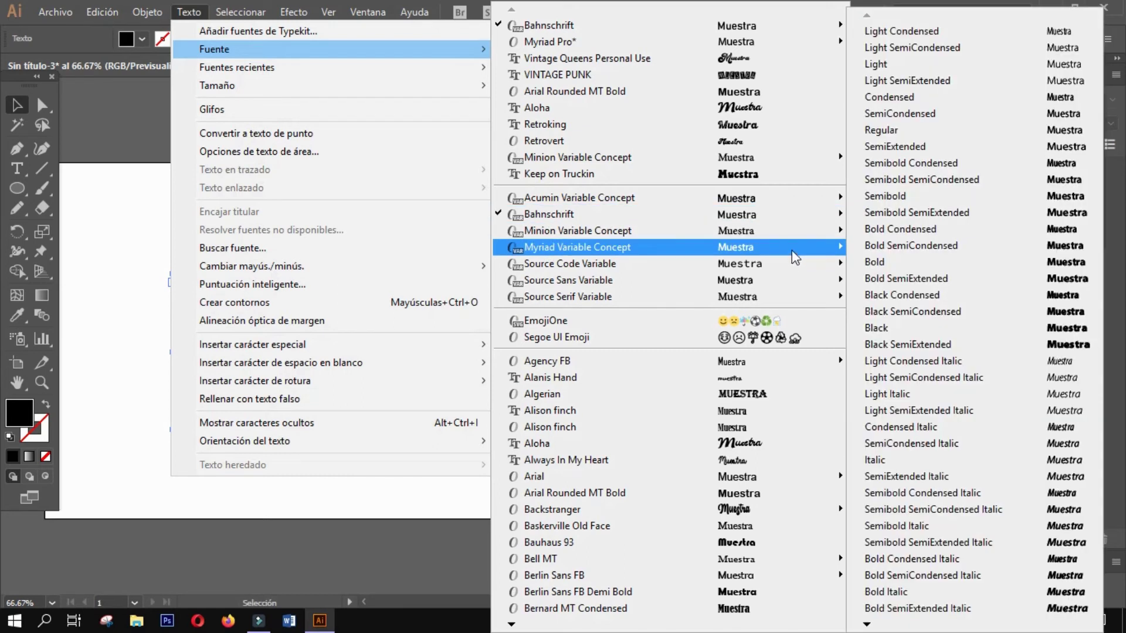
click(1067, 230)
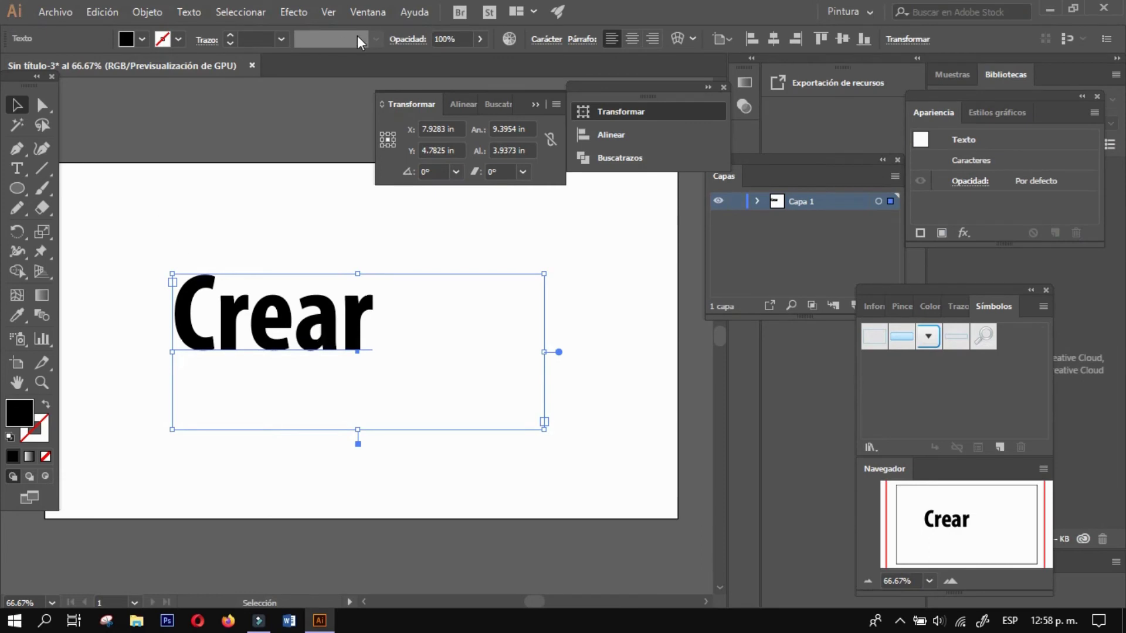
- Extrude Crear 50 pt with No Shading, rotated to -20°, -22°, 8°
click(303, 12)
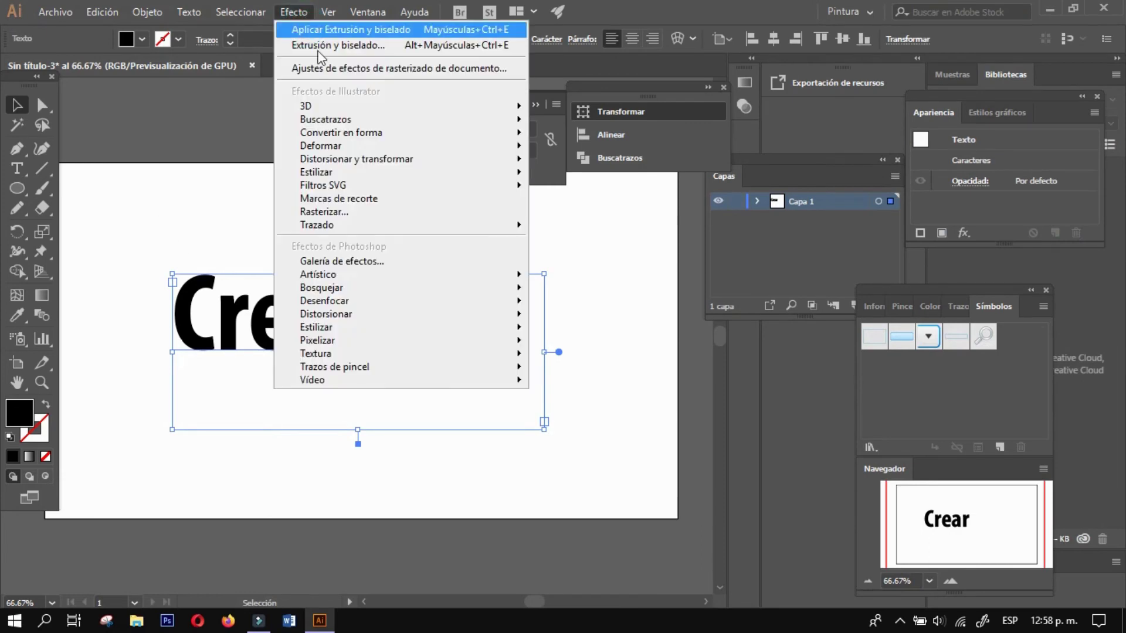
click(349, 107)
click(503, 107)
click(543, 111)
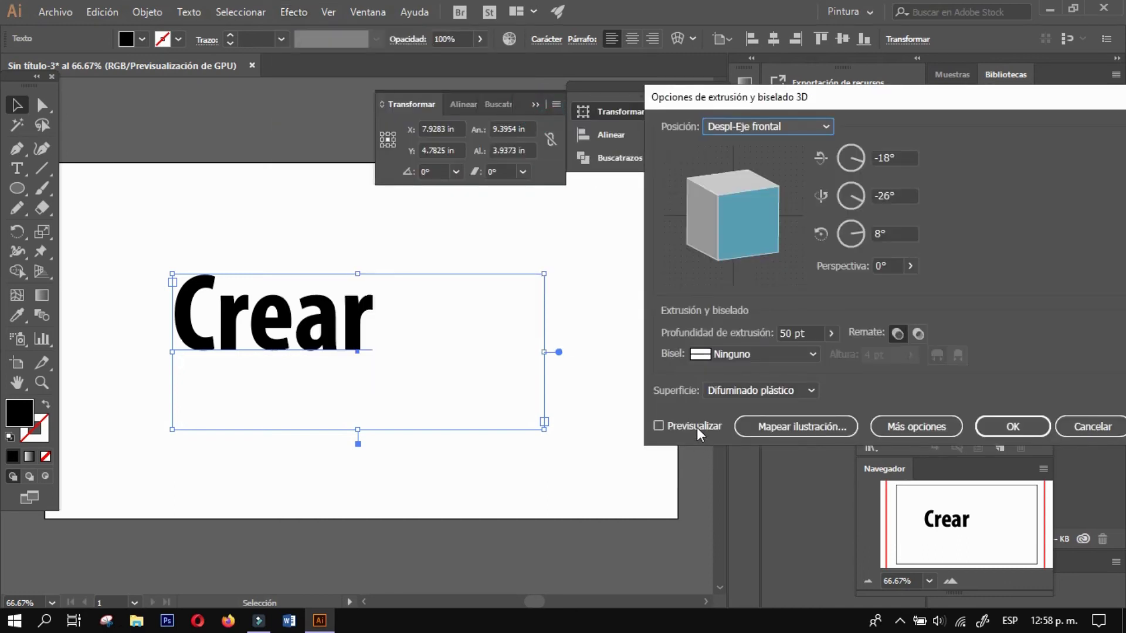
click(663, 426)
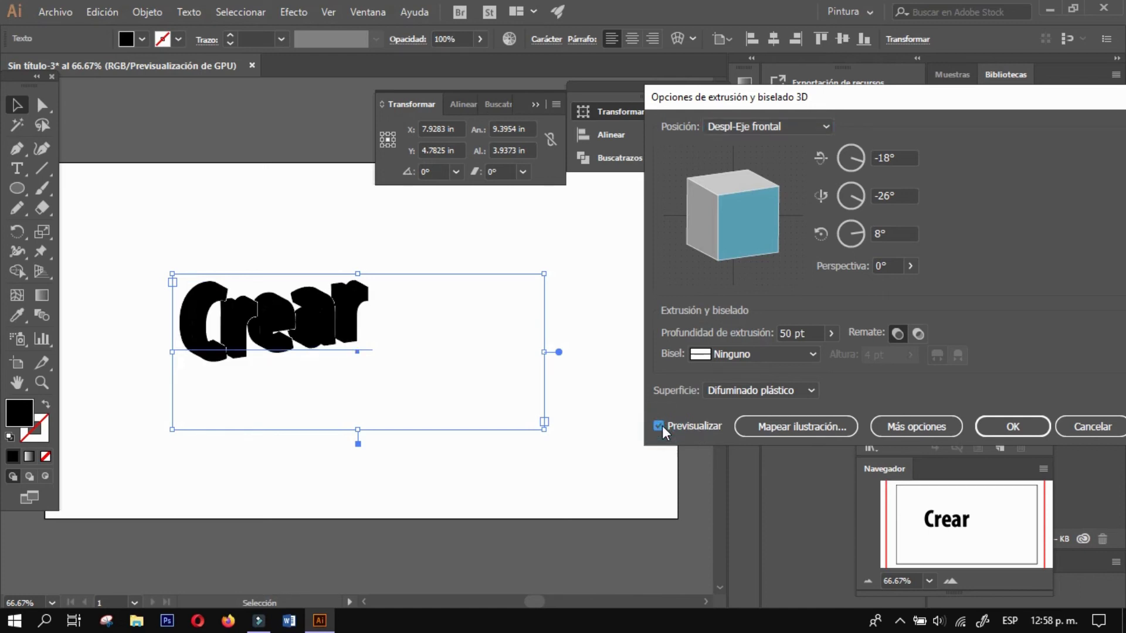
click(750, 391)
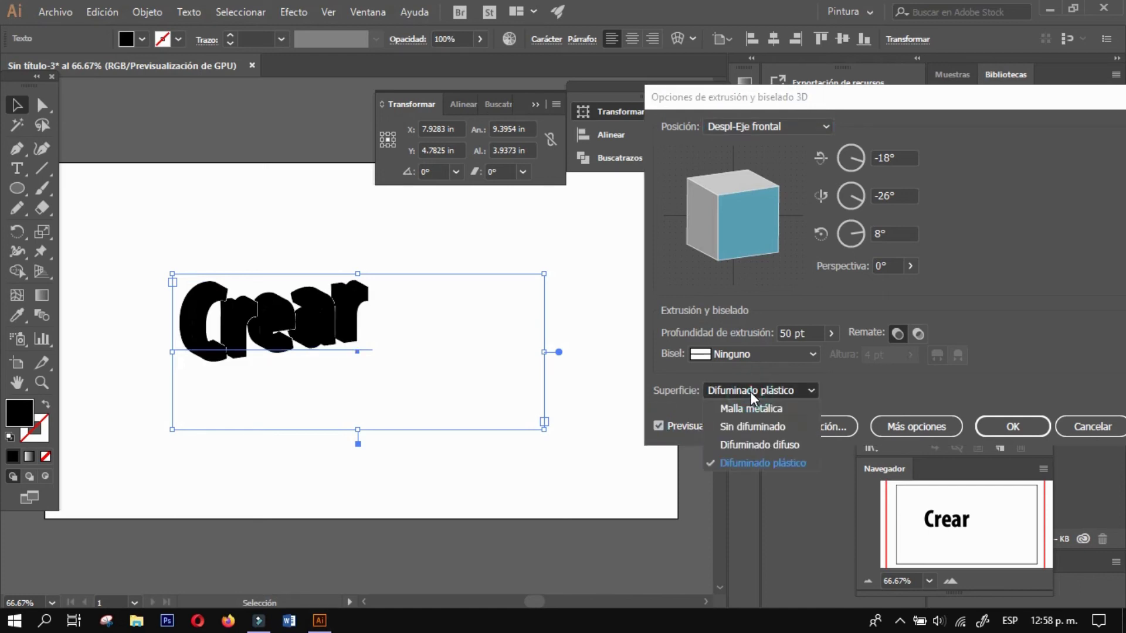
click(746, 426)
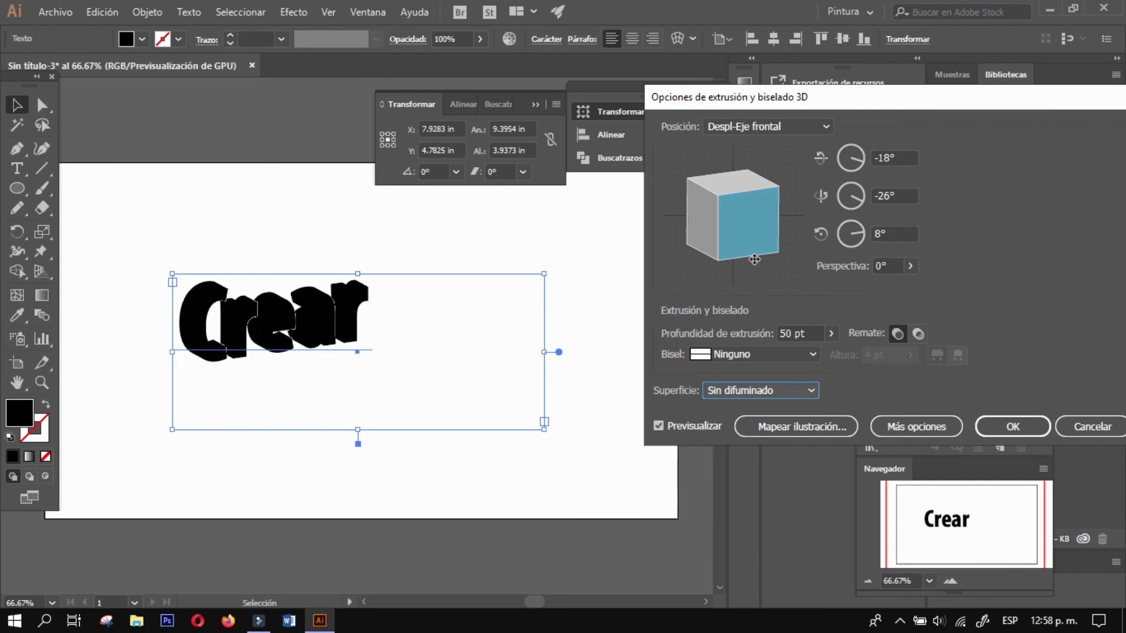
drag(723, 217, 734, 208)
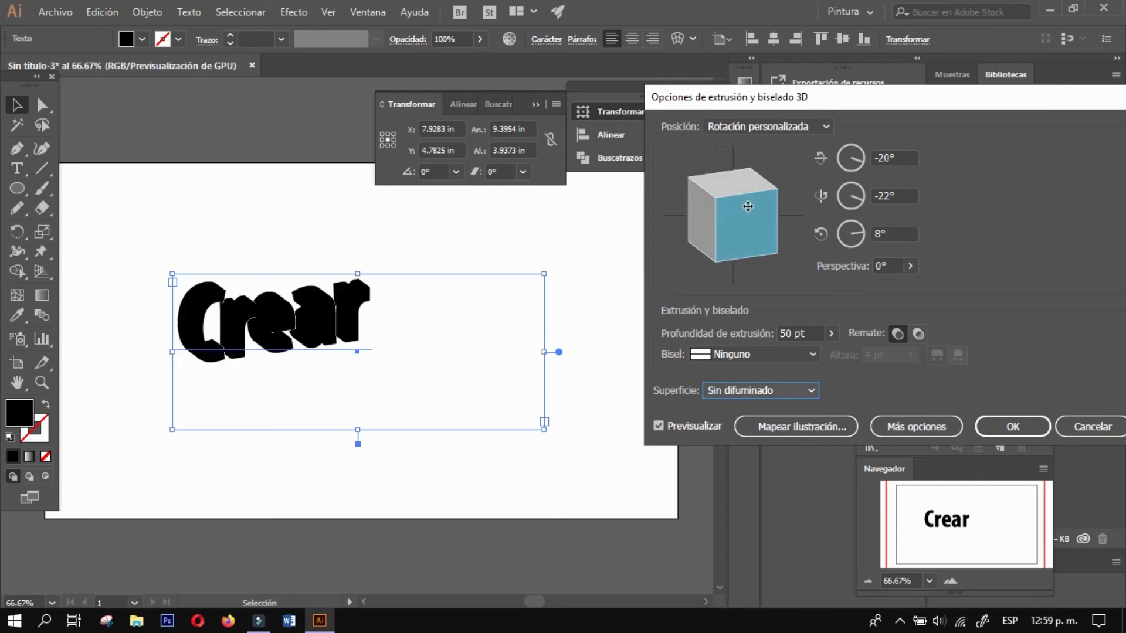
click(748, 206)
click(982, 427)
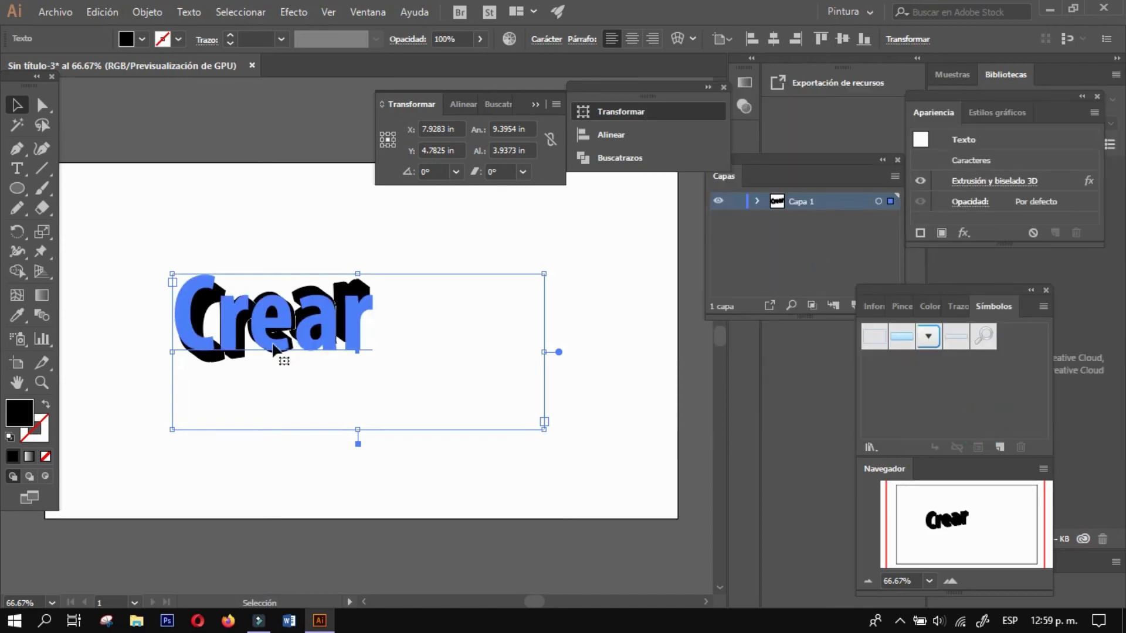
- Outline the 3D Crear text, expand its appearance into paths, and reselect the whole artwork
right_click(311, 324)
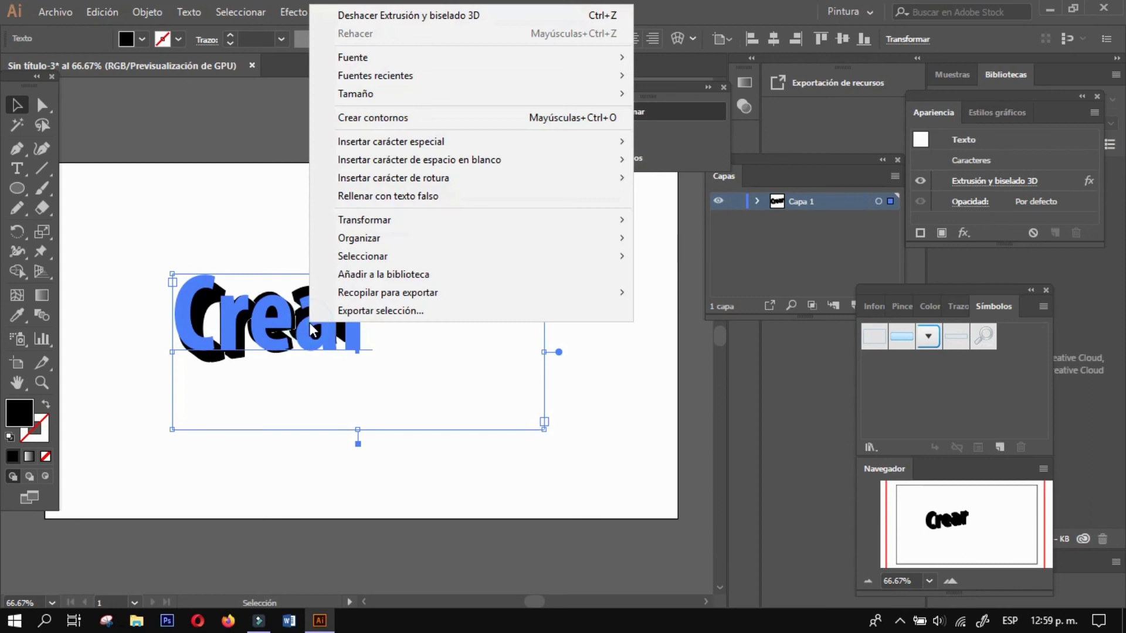
click(439, 113)
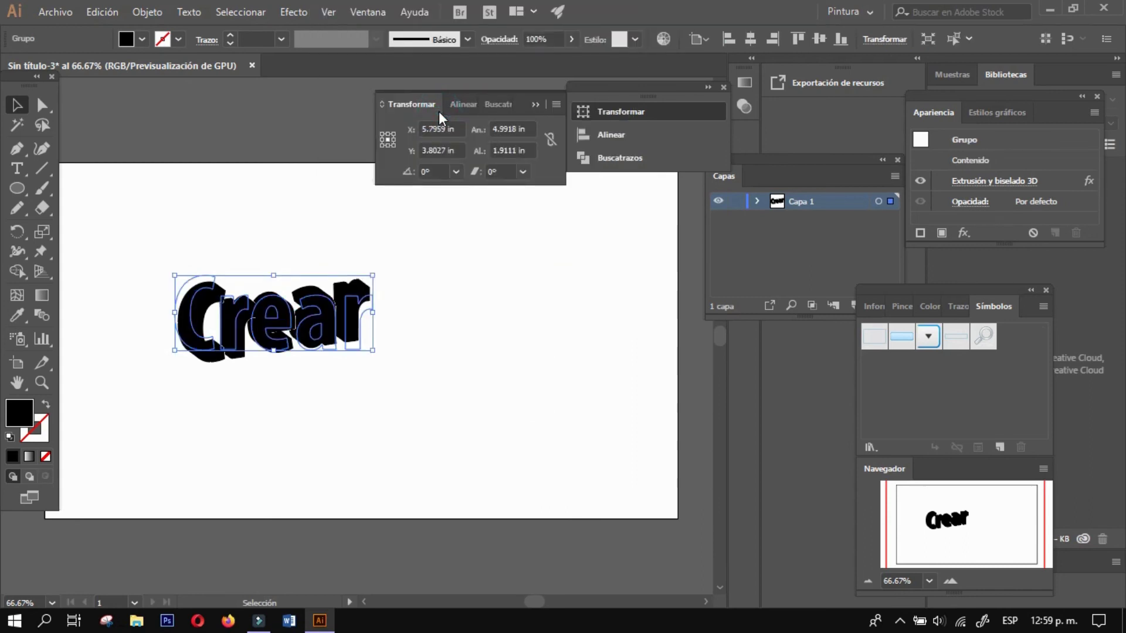
click(152, 10)
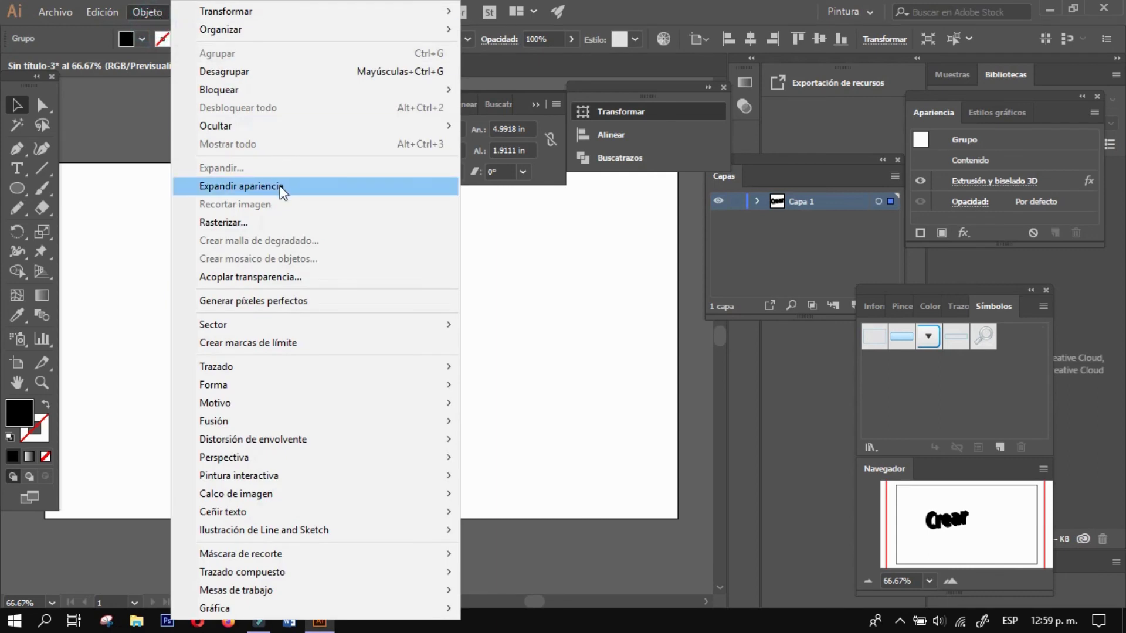
click(279, 186)
click(269, 205)
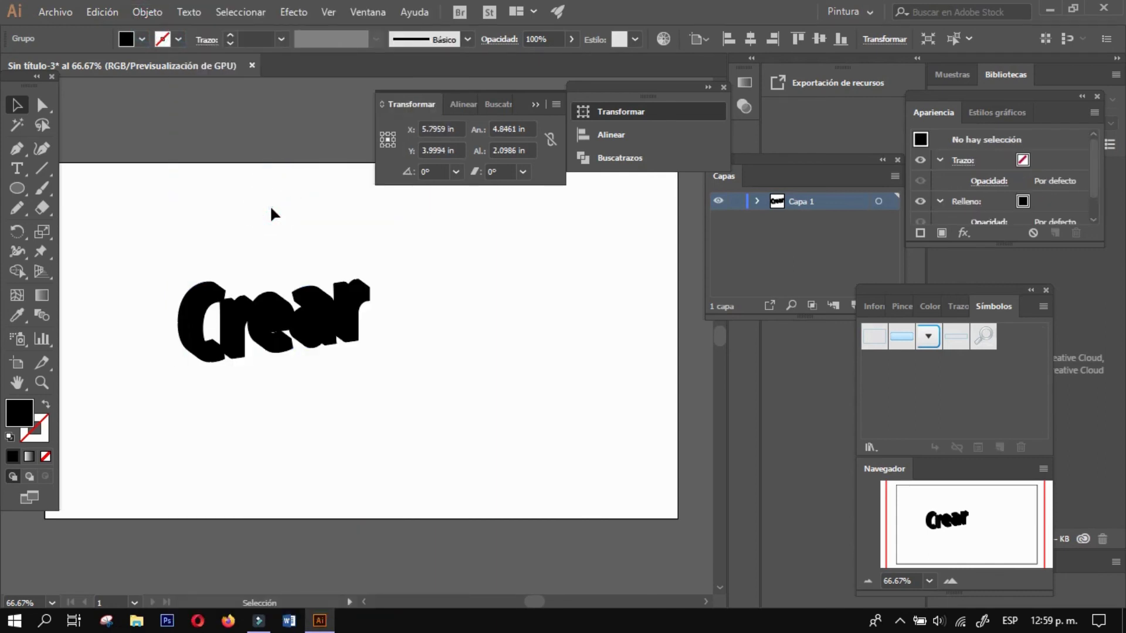
click(206, 309)
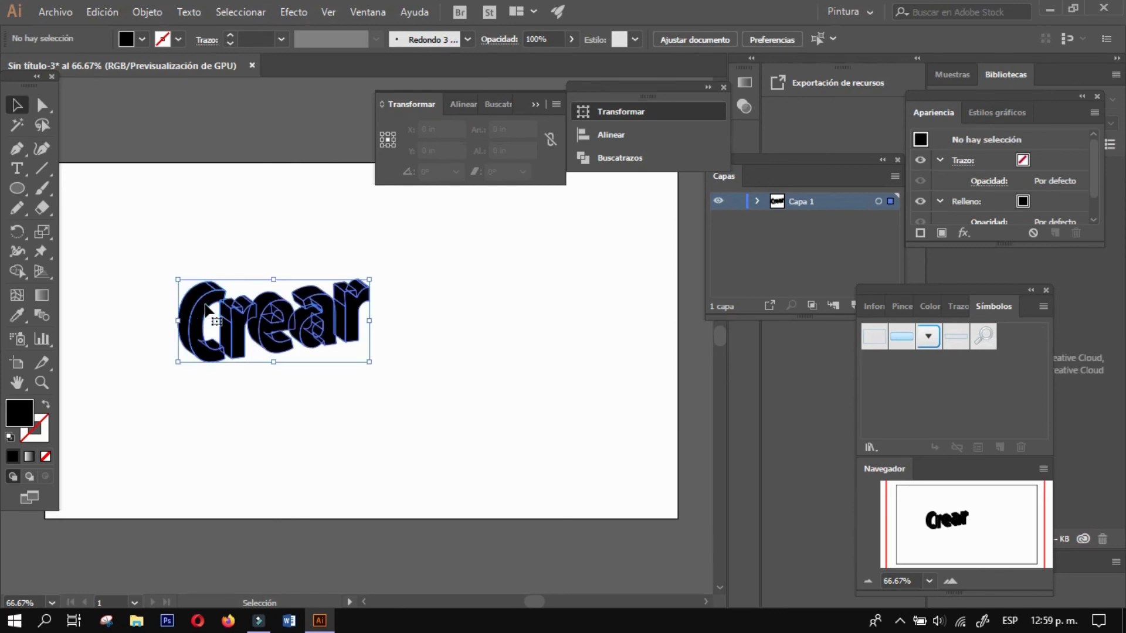
click(147, 15)
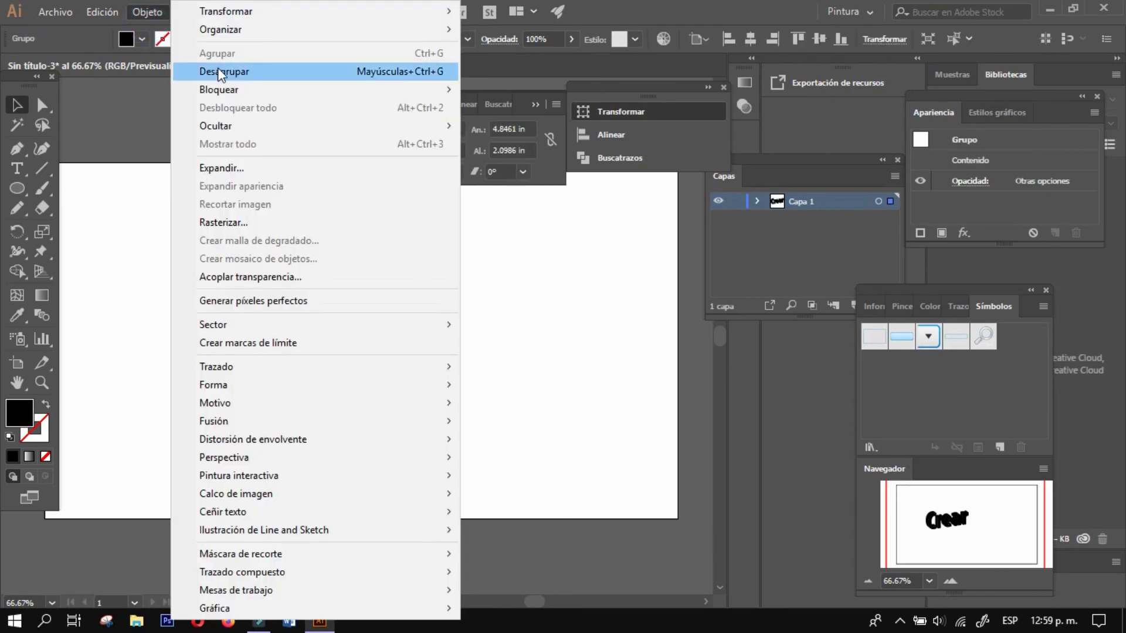
- Ungroup the expanded Crear artwork, ungroup the C letter, and zoom the view to 150%
click(217, 70)
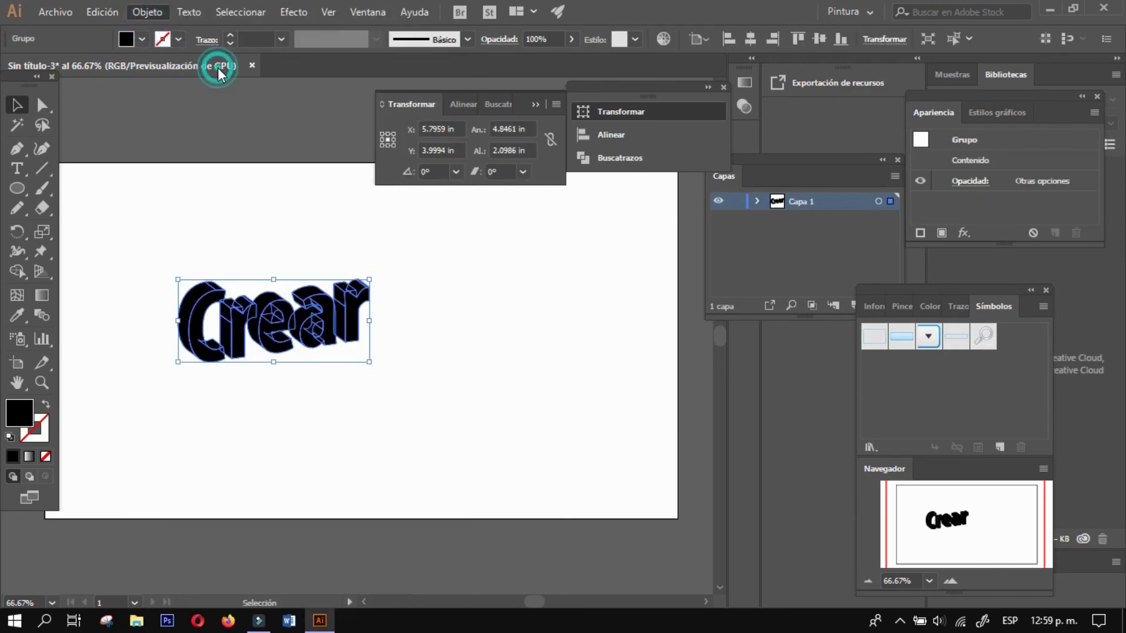
click(207, 232)
click(206, 299)
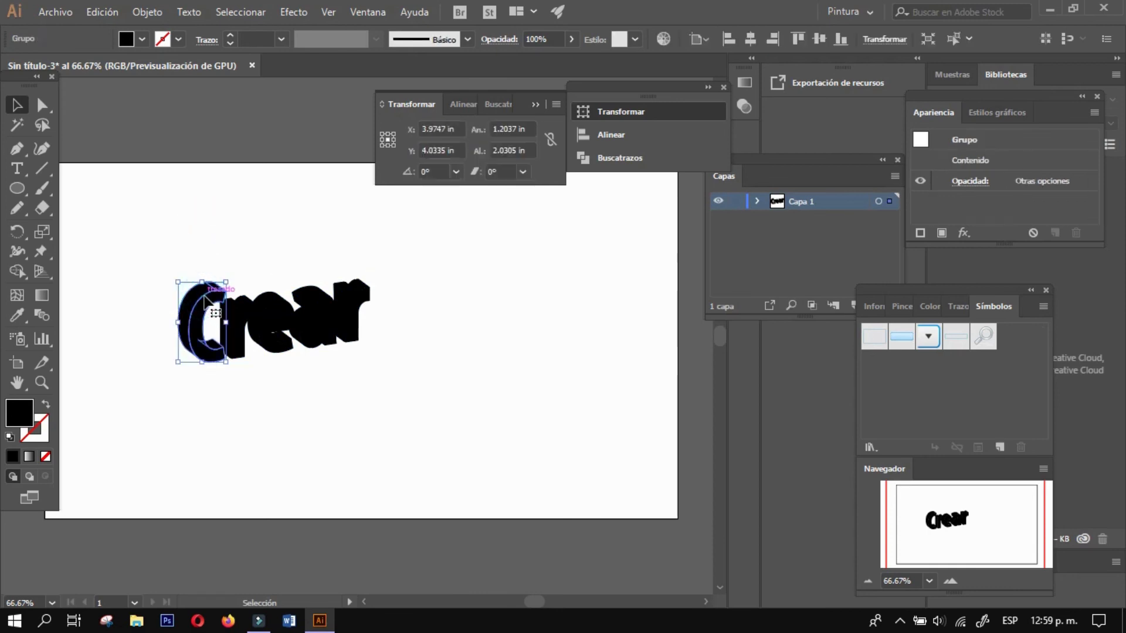
click(166, 12)
click(214, 68)
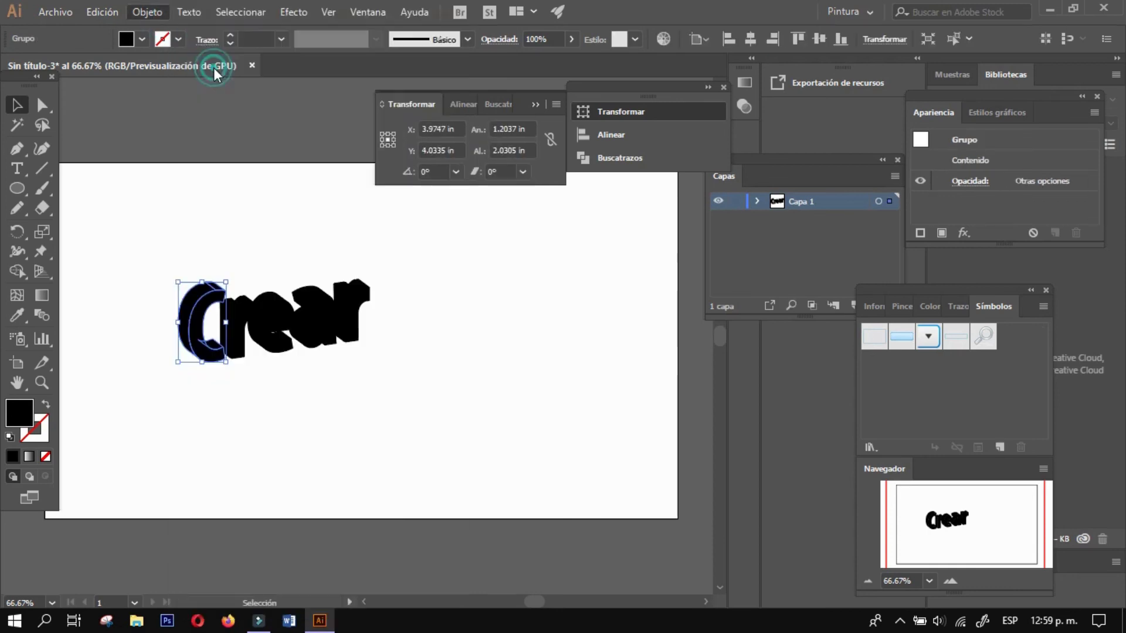
click(159, 256)
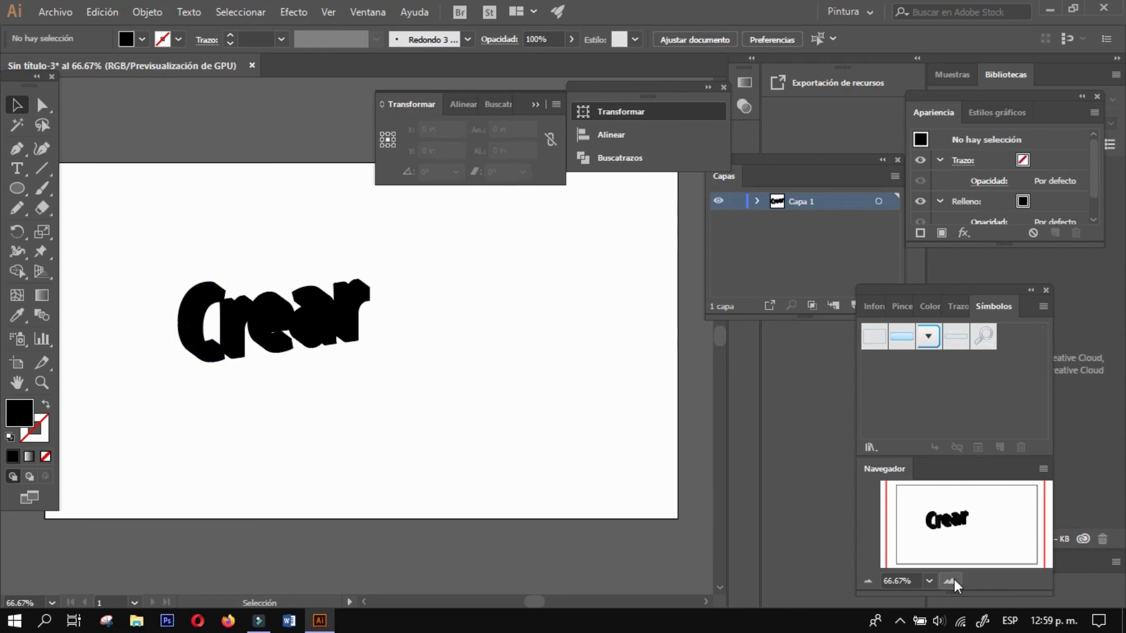
click(955, 579)
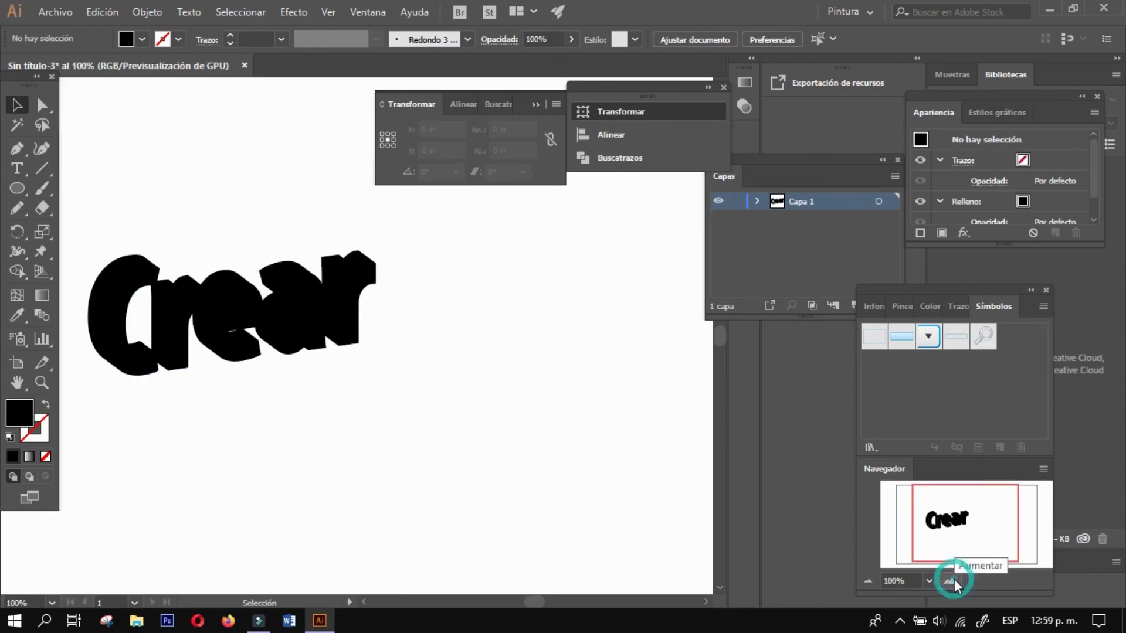
click(926, 528)
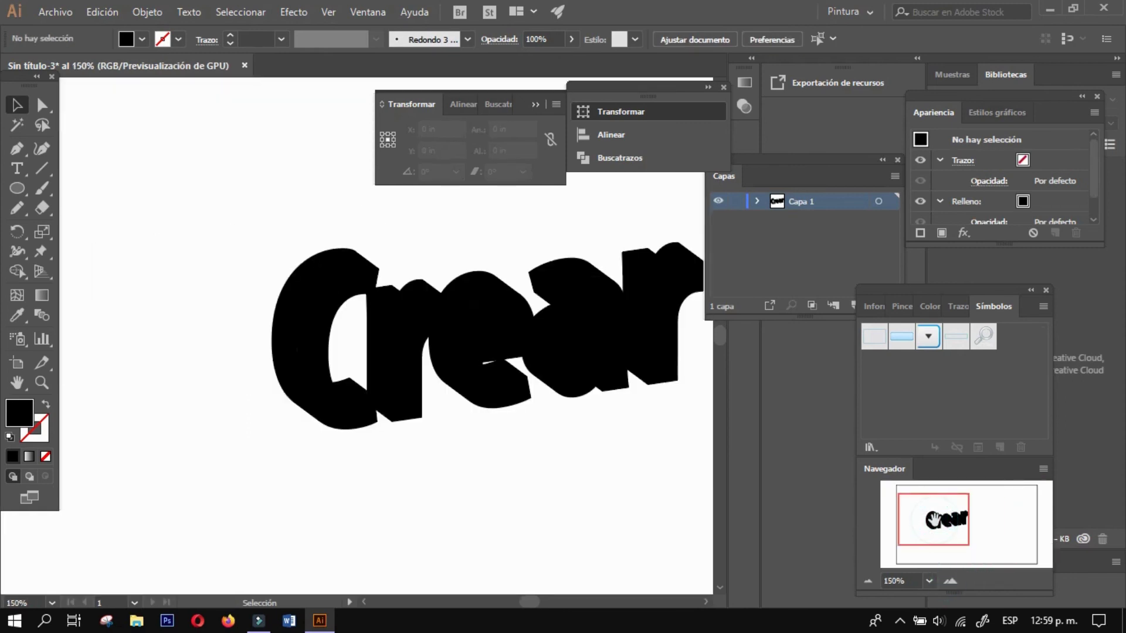
- Give the C's front face a black outline and a light peach fill
click(338, 318)
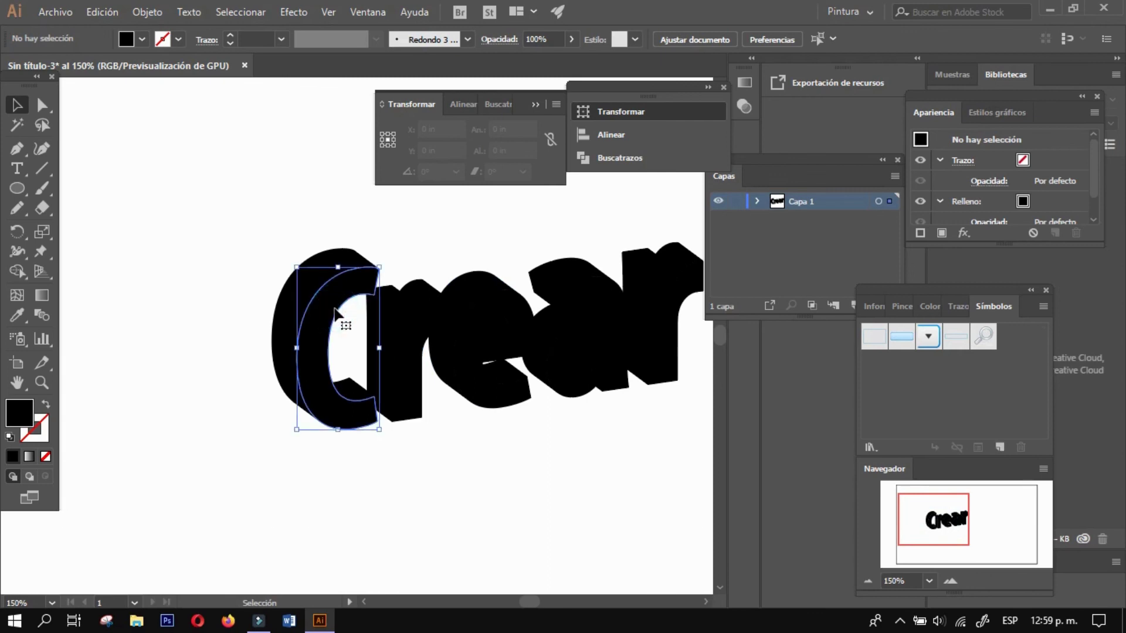
click(41, 435)
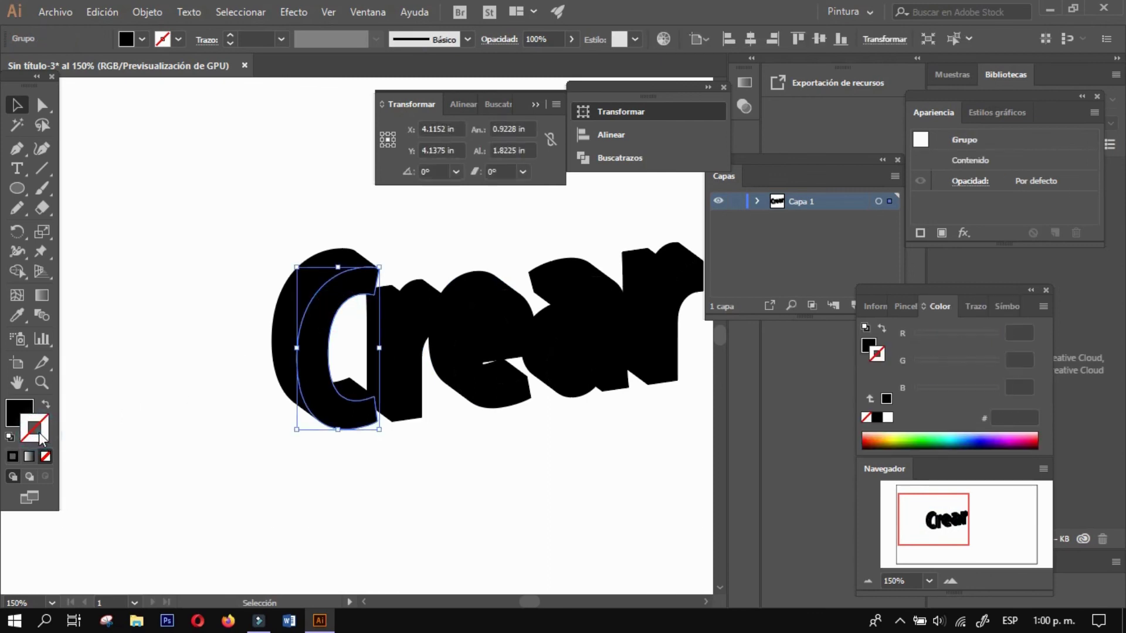
click(14, 458)
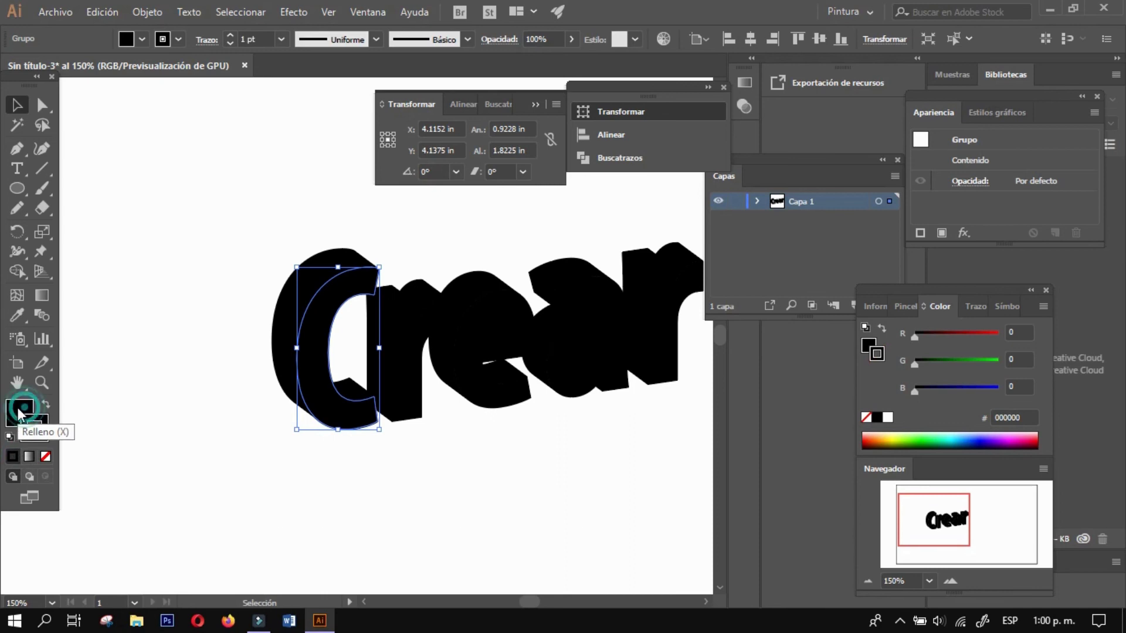
double_click(21, 413)
click(698, 91)
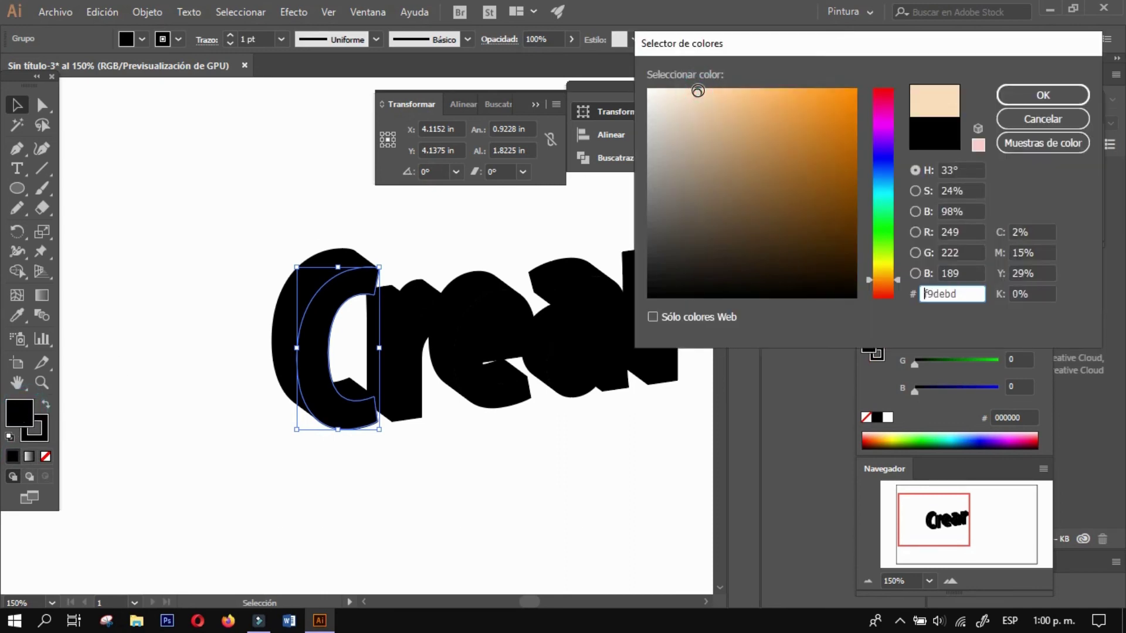
click(999, 91)
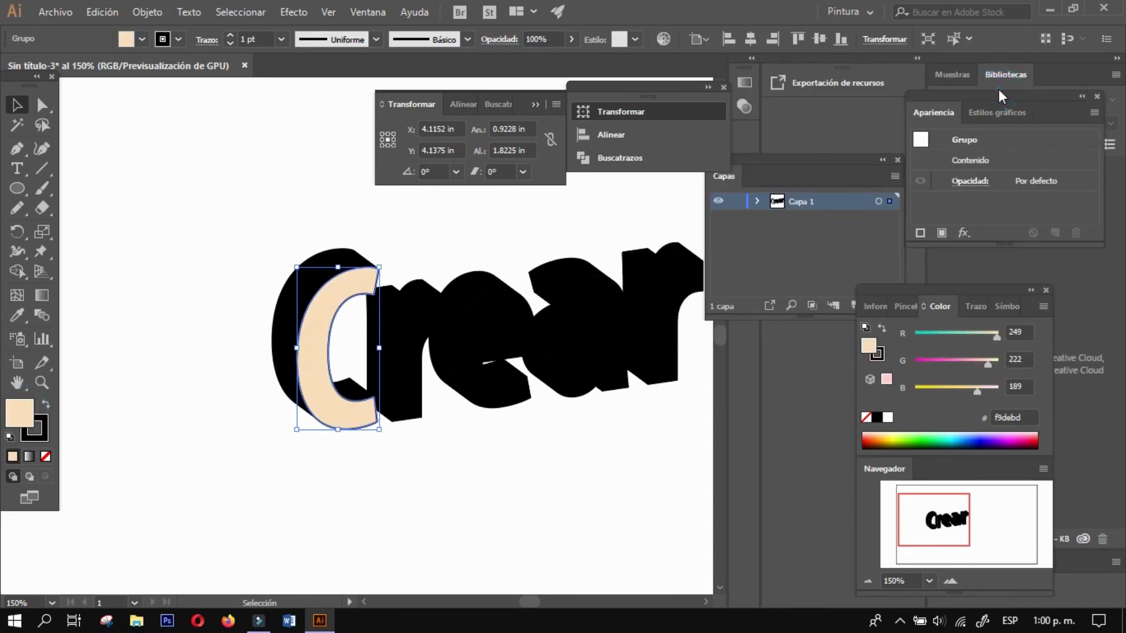
- Style the C's back part in darker peach f9cfa2, undoing a trial on the top face
click(353, 259)
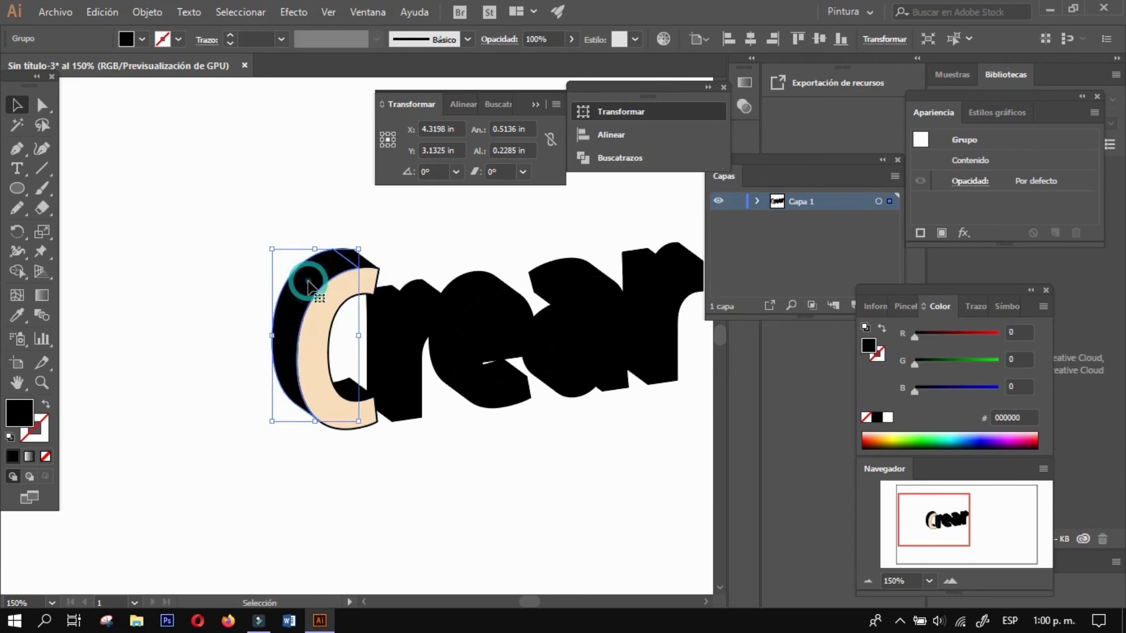
click(17, 316)
click(314, 352)
double_click(19, 413)
click(721, 89)
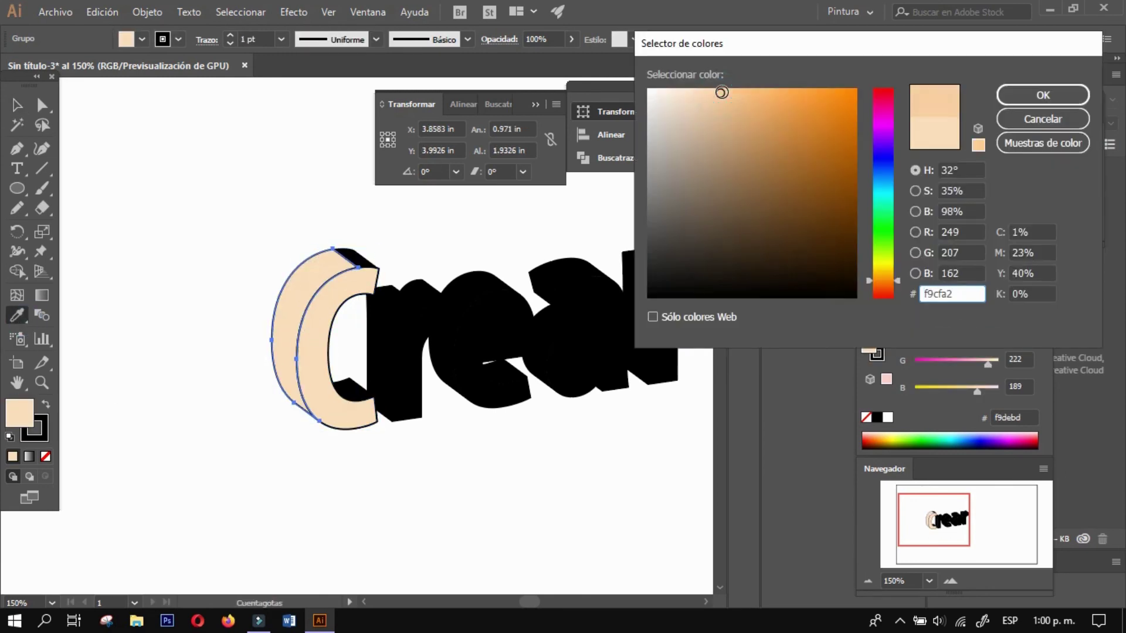
click(1043, 92)
ctrl+click(372, 258)
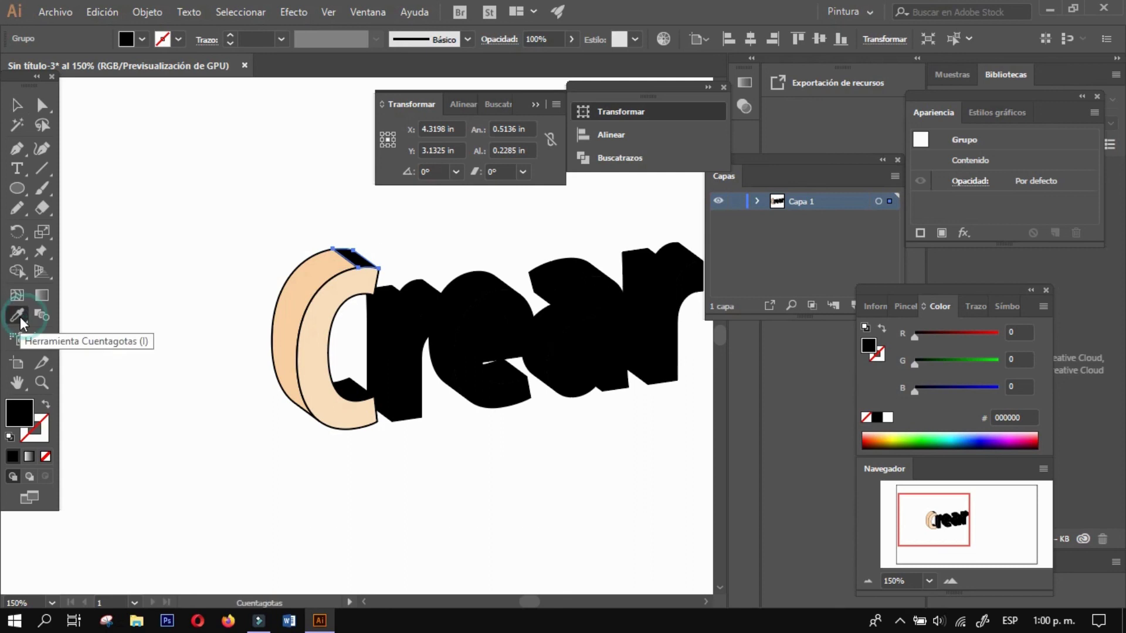
click(34, 441)
key(ctrl+z)
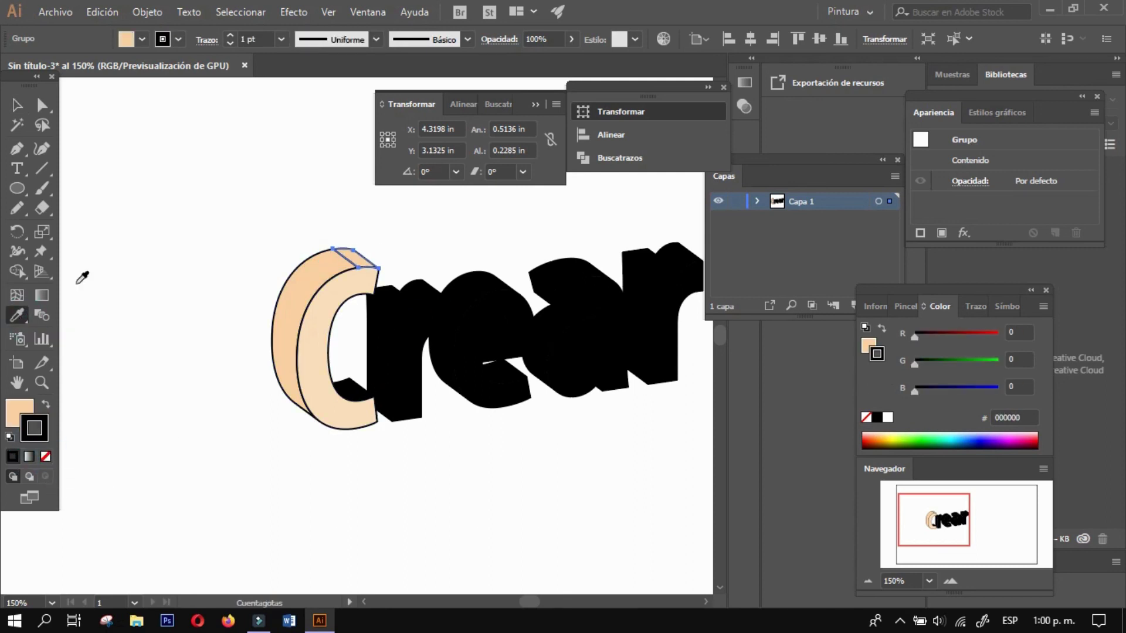
key(v)
click(212, 218)
- Refill the C's back face with darker peach and eyedrop it onto the top face
click(284, 346)
double_click(19, 412)
click(721, 106)
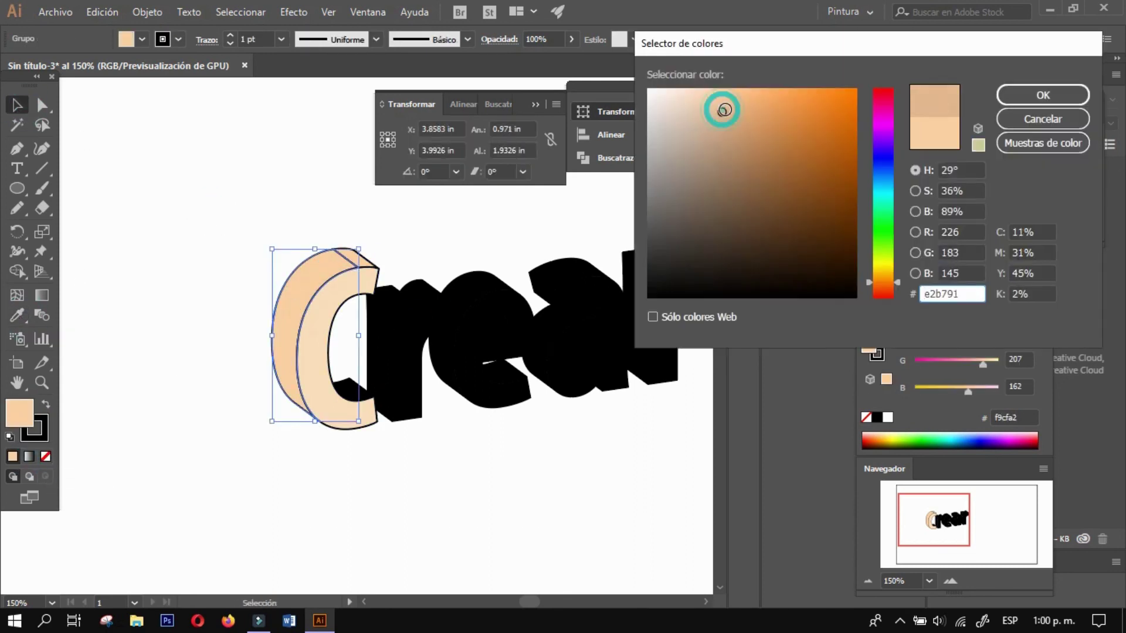
click(1042, 92)
ctrl+click(356, 258)
key(i)
key(v)
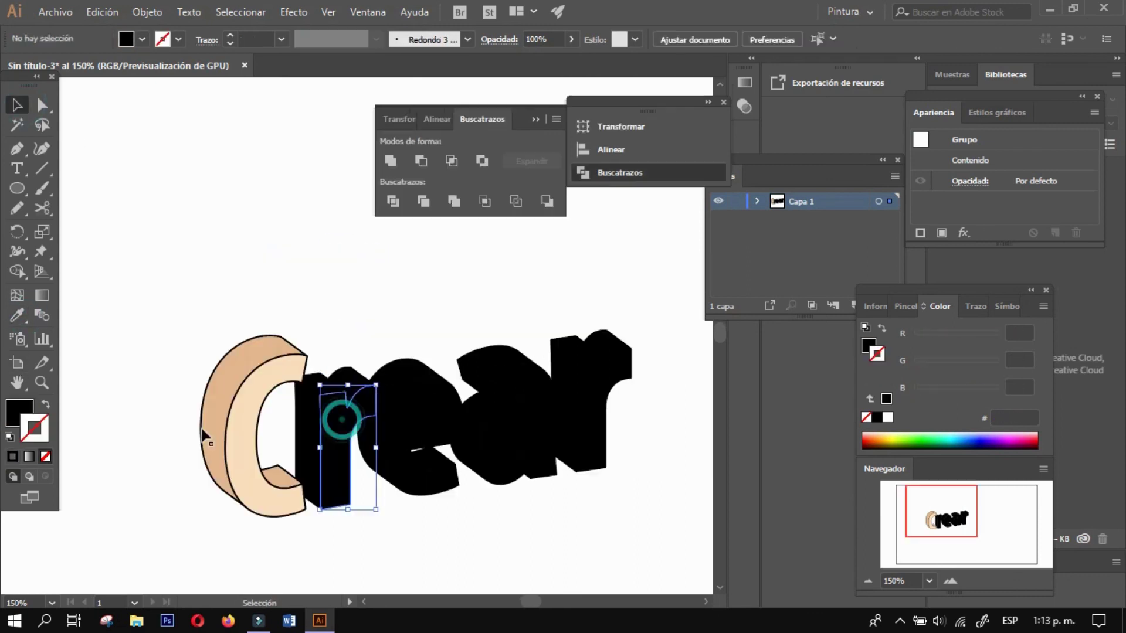
- Eyedrop the C's light peach onto the r's front and unite its two side pieces
click(16, 315)
click(244, 404)
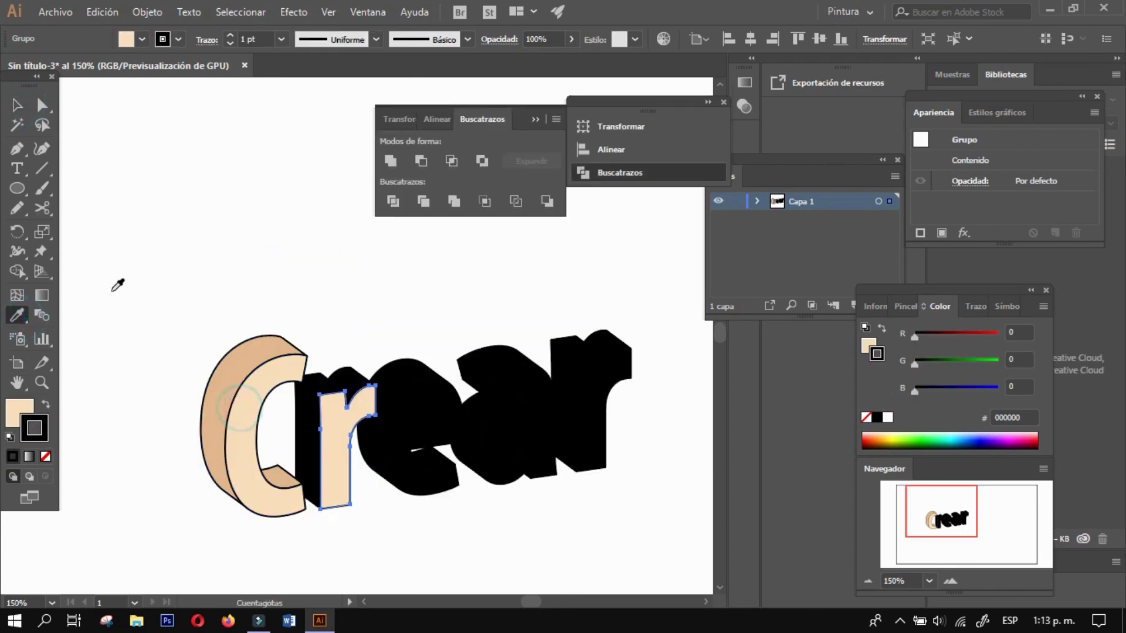
key(v)
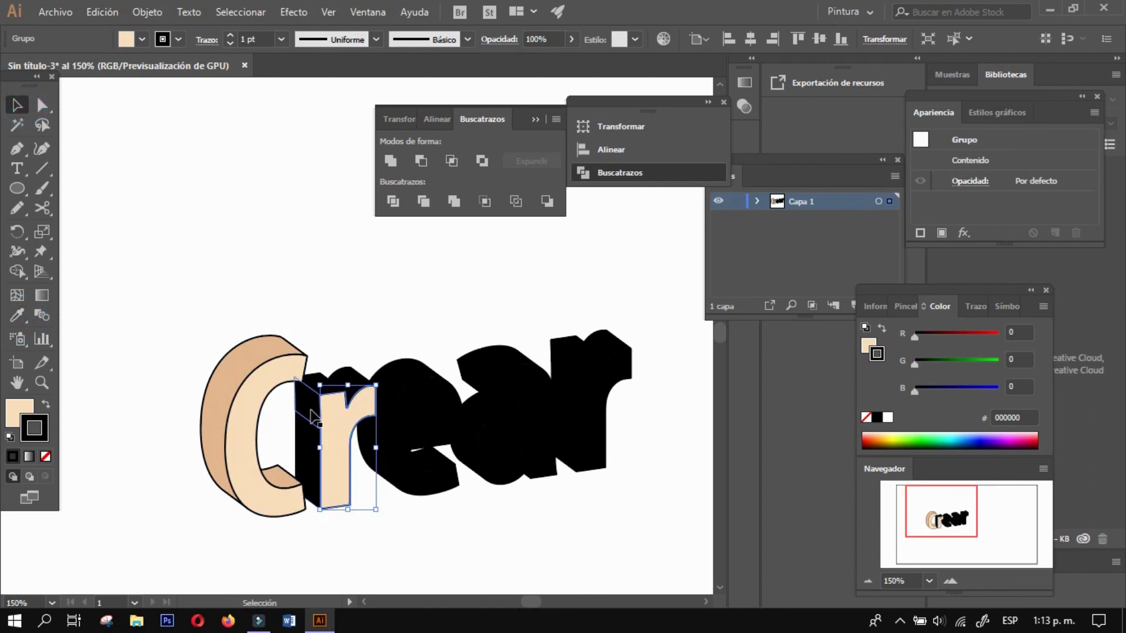
ctrl+click(307, 413)
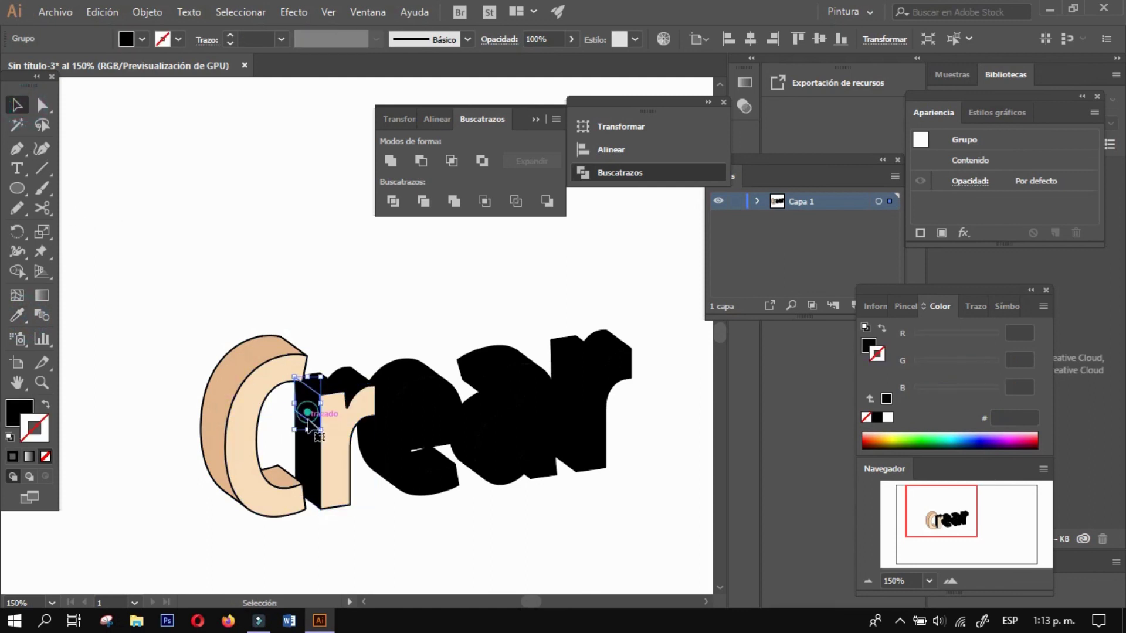
shift+click(310, 469)
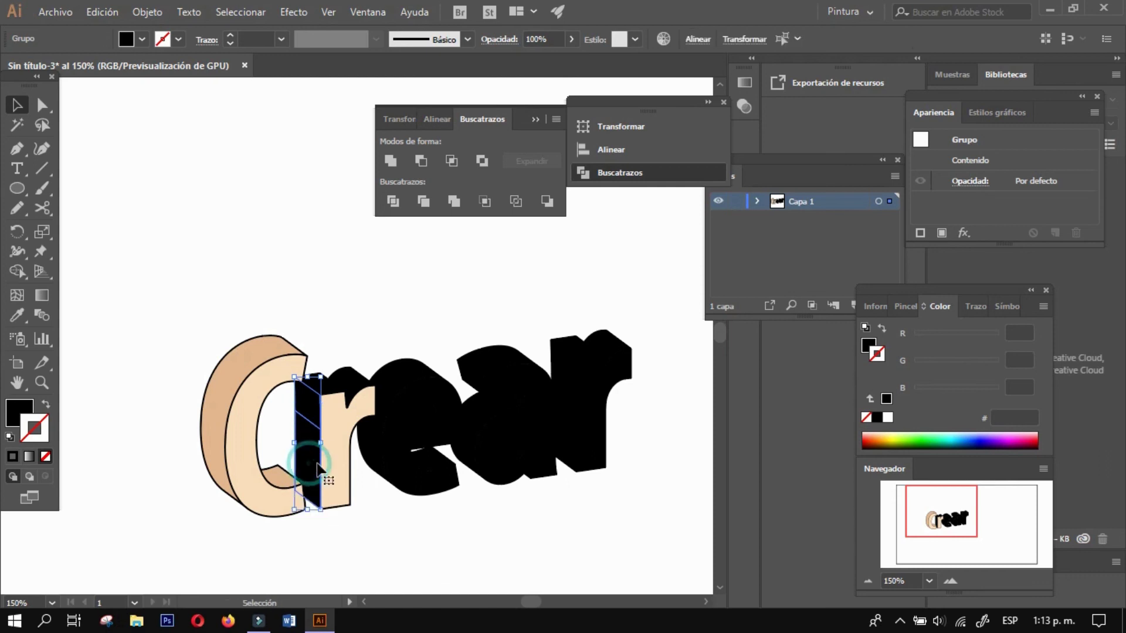
click(390, 161)
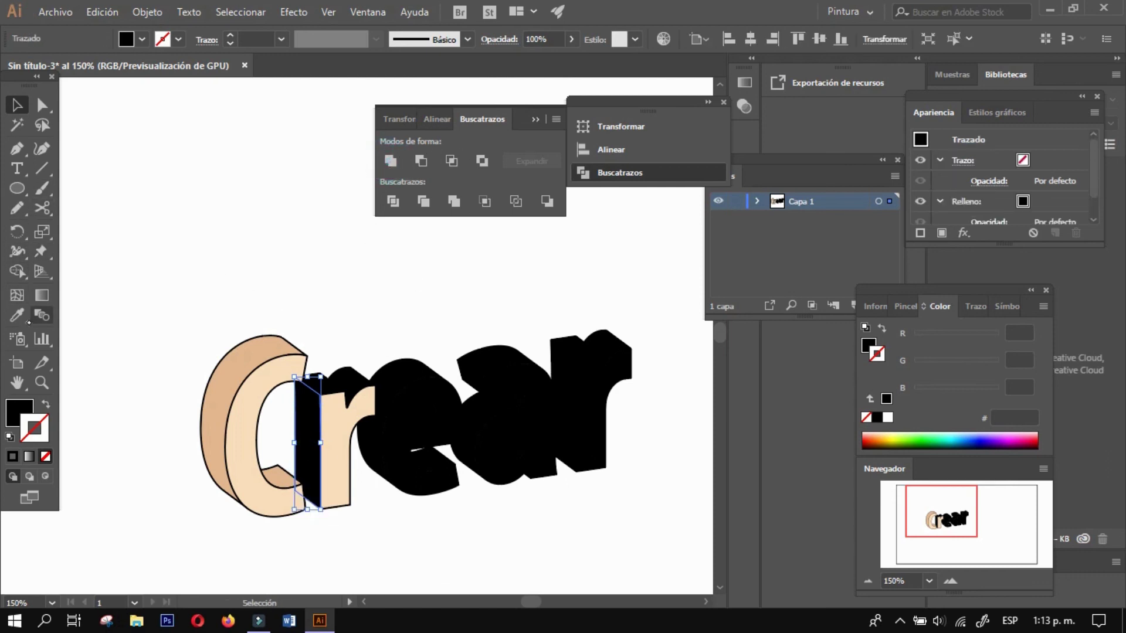
- Give the r's side the C's peach styling, then unite and recolour its top pieces
click(17, 315)
click(278, 477)
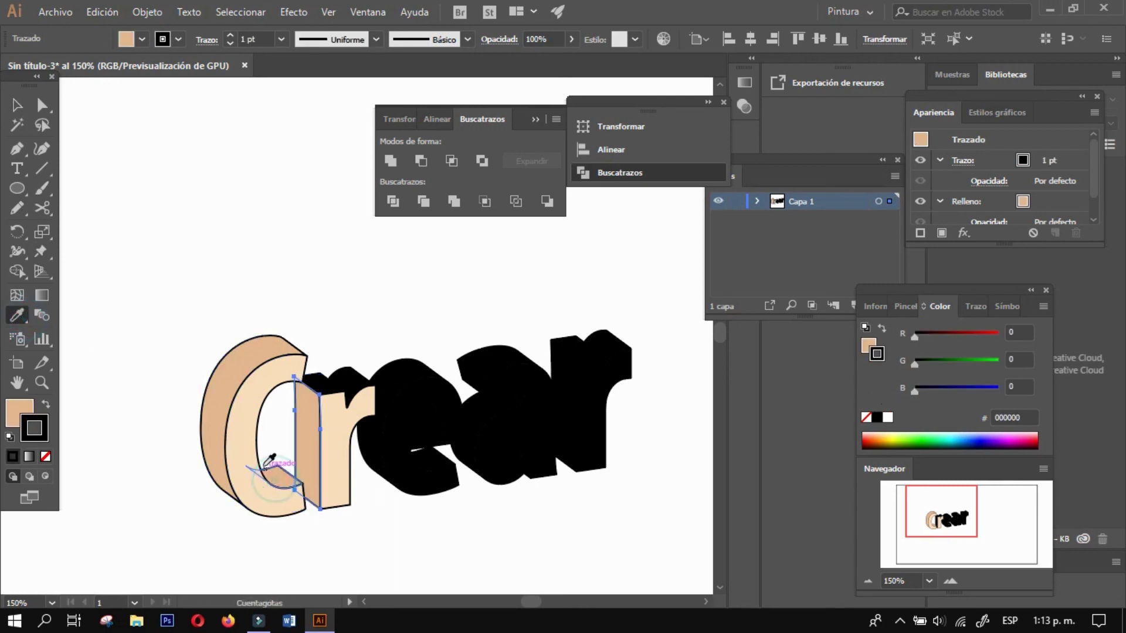
click(20, 105)
click(263, 249)
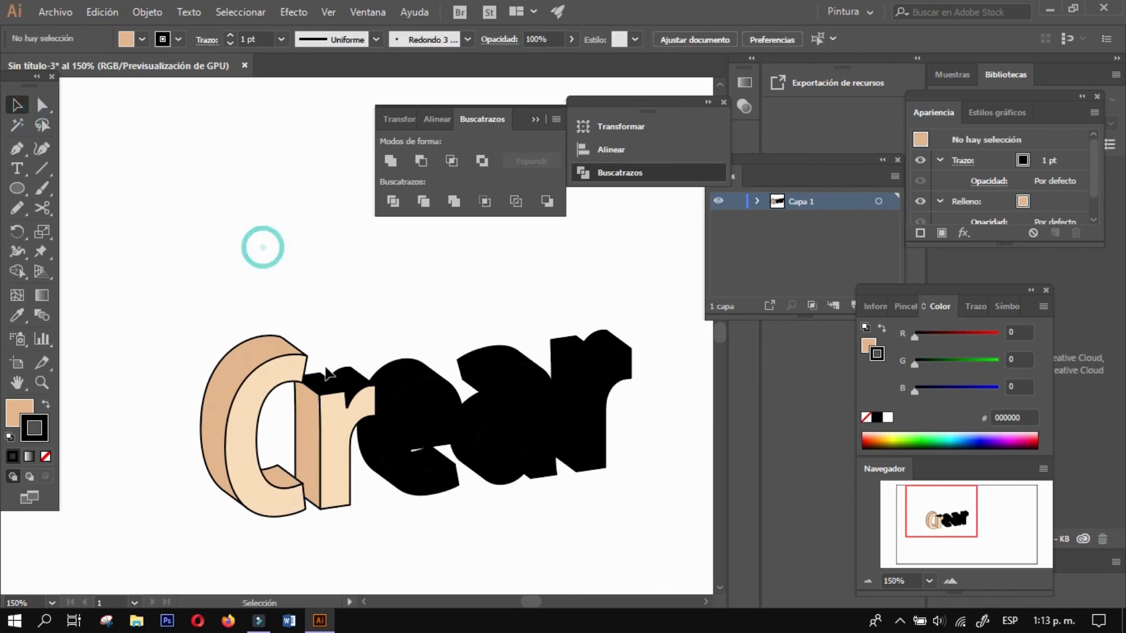
click(346, 384)
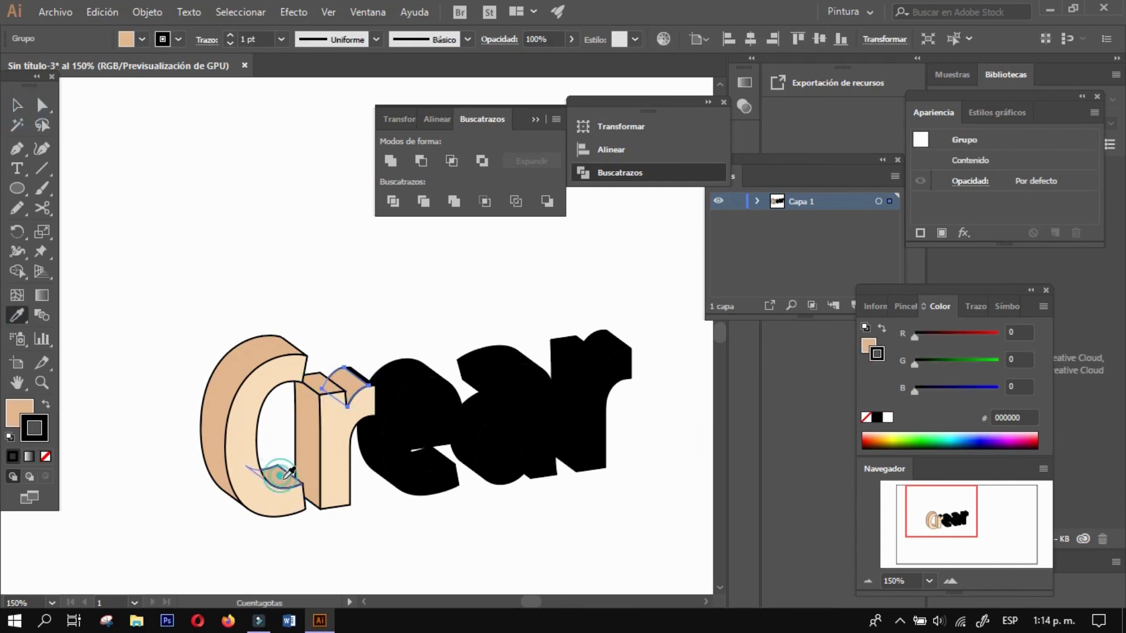
click(360, 376)
click(390, 161)
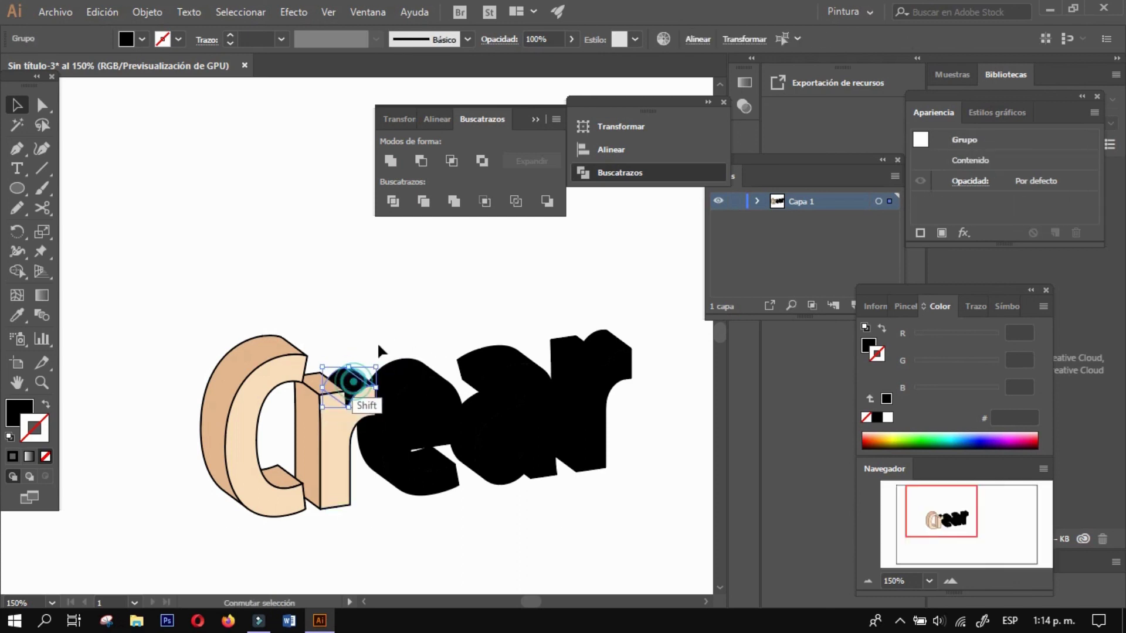
shift+click(352, 382)
click(147, 12)
- Copy the peach shades onto the e's front and sides and fill its inner counter
click(226, 71)
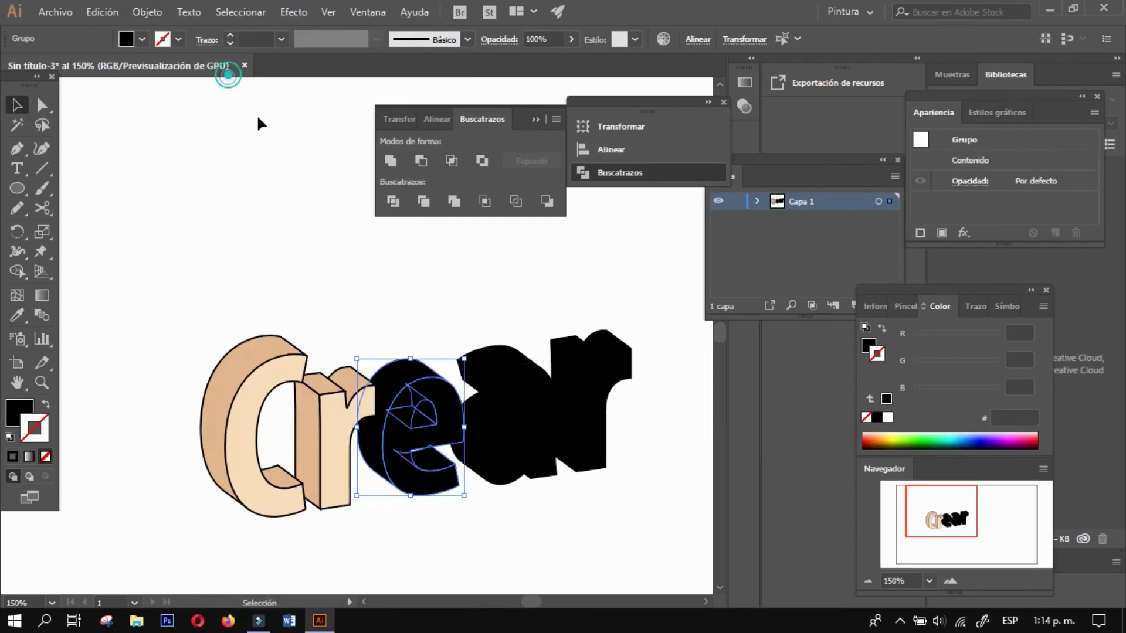
click(20, 314)
click(315, 384)
key(v)
click(410, 417)
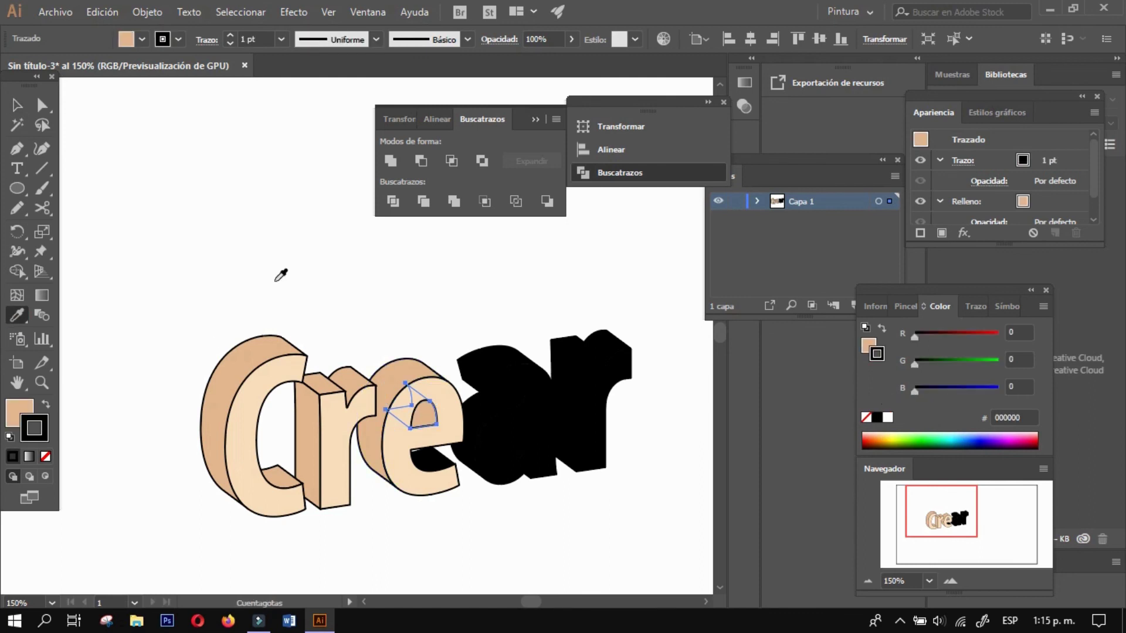
double_click(20, 414)
key(Return)
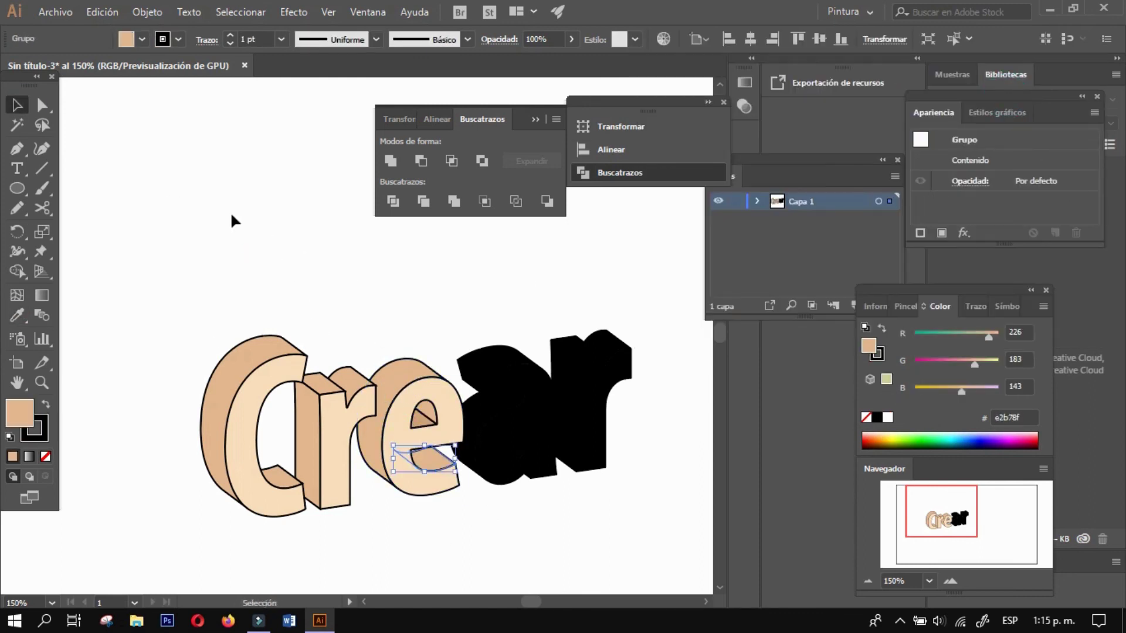
- Eyedrop the e's peach styling onto the a and check its inner counter
click(147, 12)
click(176, 82)
key(i)
click(454, 397)
key(v)
click(514, 451)
click(326, 264)
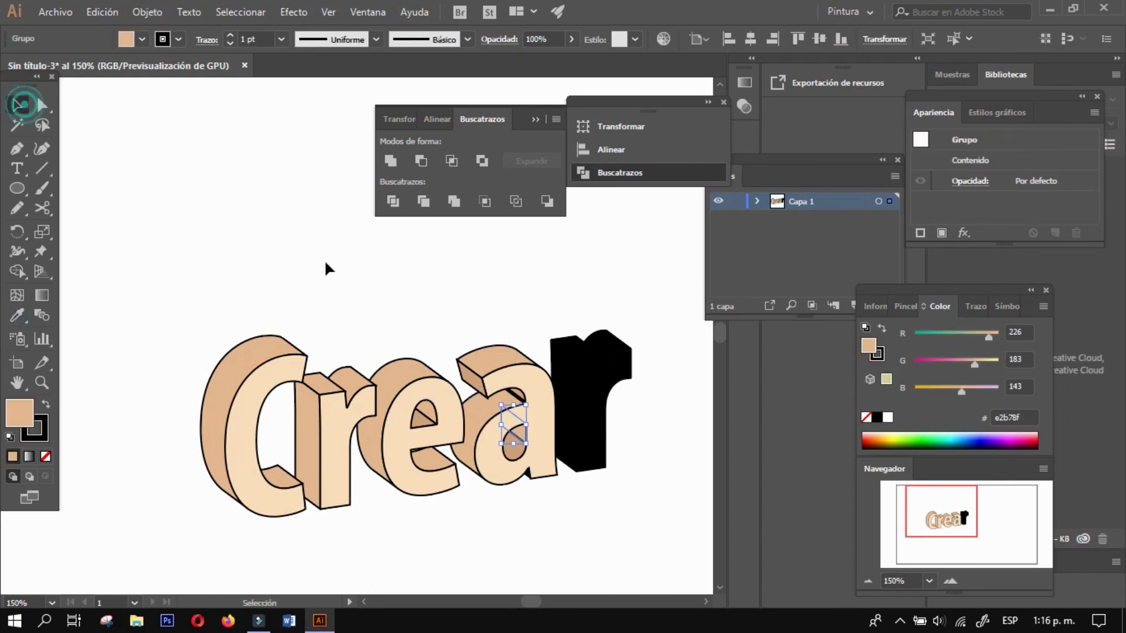
key(ctrl+plus)
scroll(517, 539, right, 3)
- Eyedrop the peach shades onto the final r's front, top and left side faces
click(578, 351)
click(590, 446)
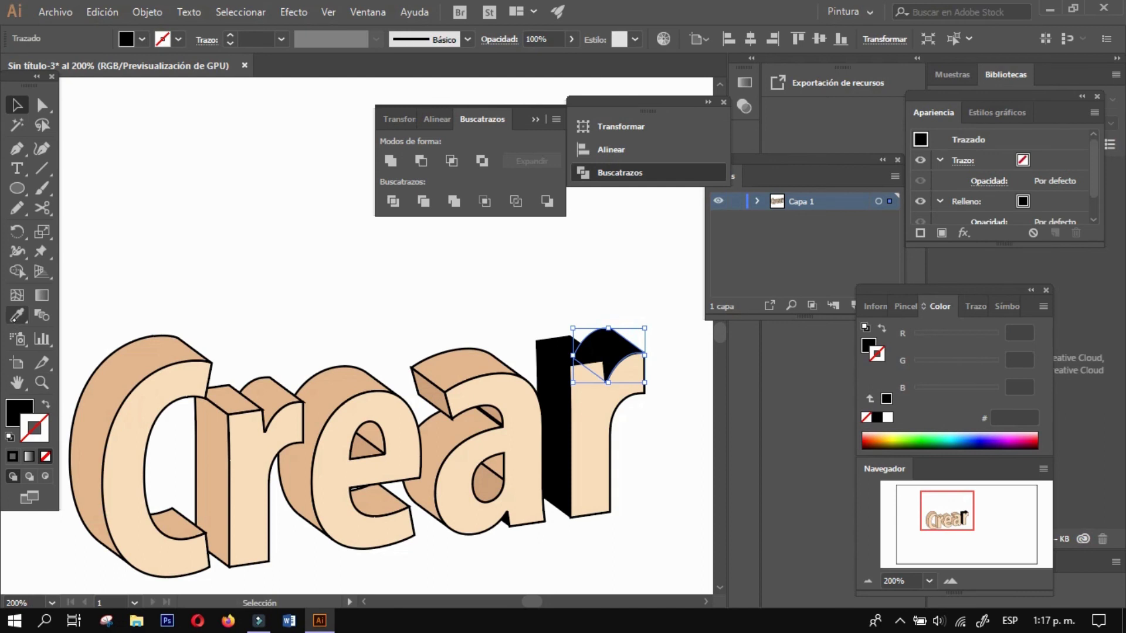
click(587, 346)
click(554, 423)
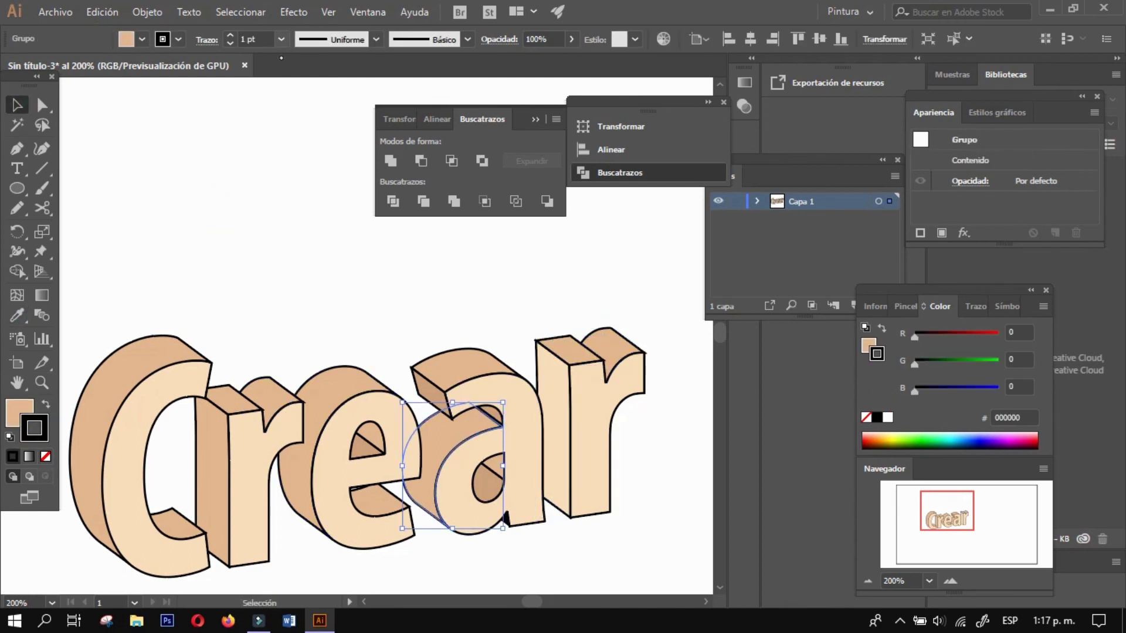
key(ctrl+1)
- Check each letter's pieces by selecting the C, last r and a, repositioning the a
drag(251, 417, 252, 437)
mouse_move(297, 332)
mouse_down()
mouse_move(288, 444)
mouse_move(354, 437)
mouse_up()
click(402, 401)
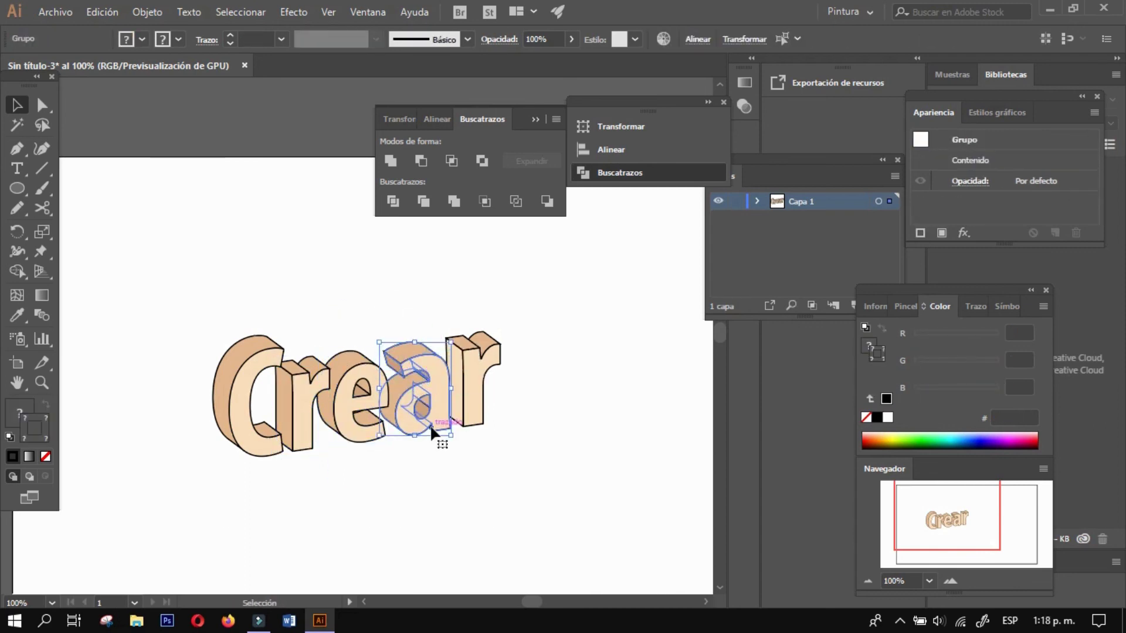
drag(553, 342, 489, 324)
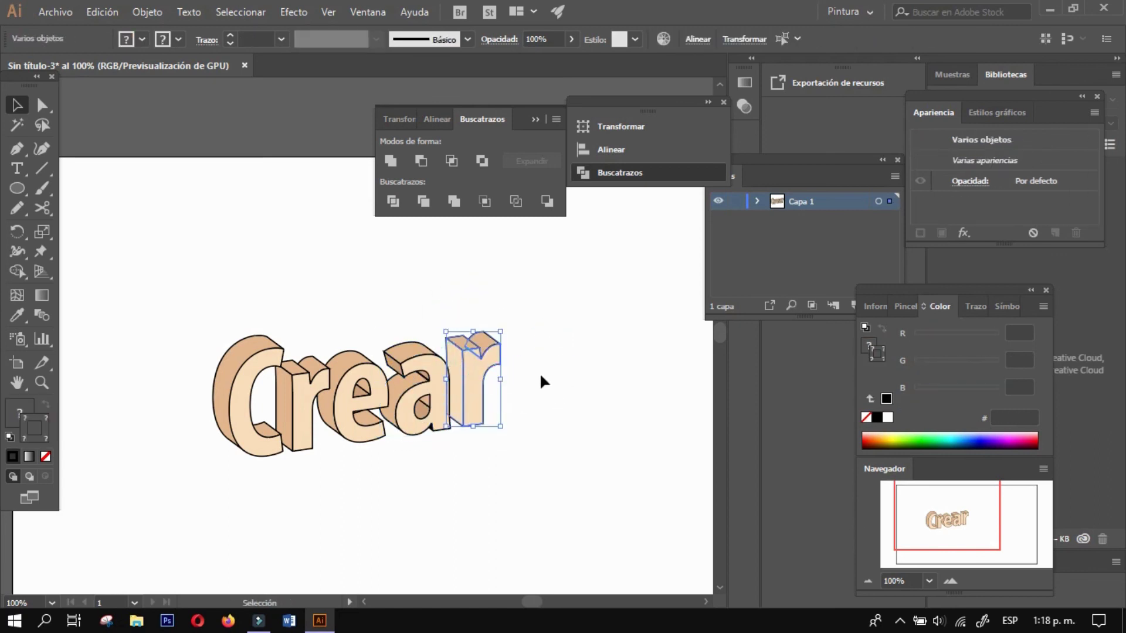
click(470, 360)
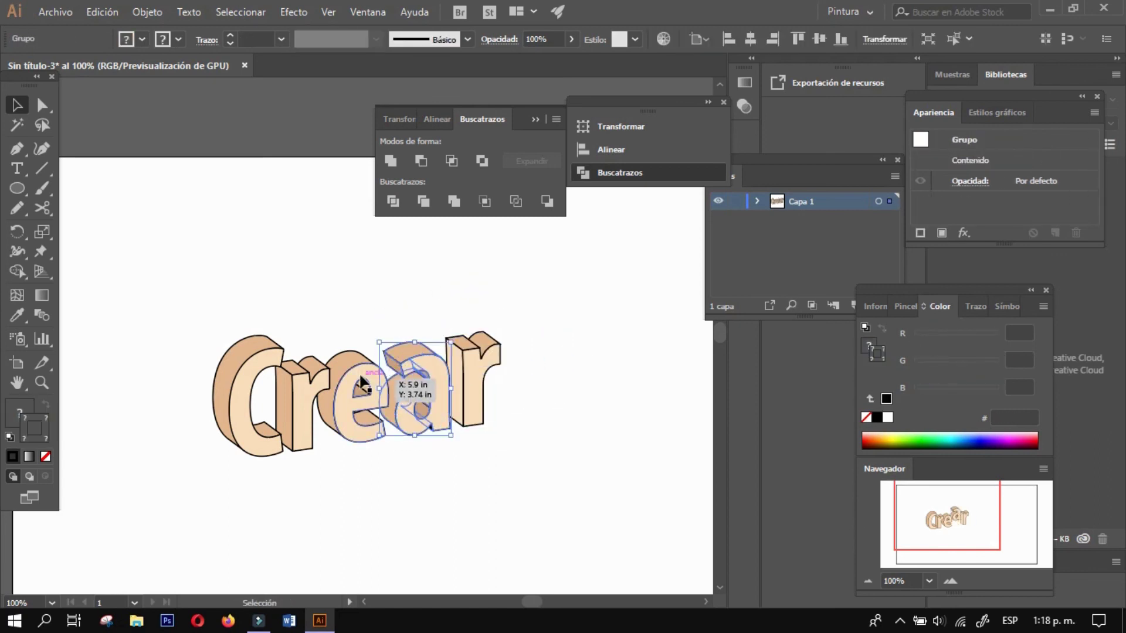
click(266, 334)
- Add letter-named layers c, r, e, a, r, move each letter into its layer, delete a stray point
click(796, 201)
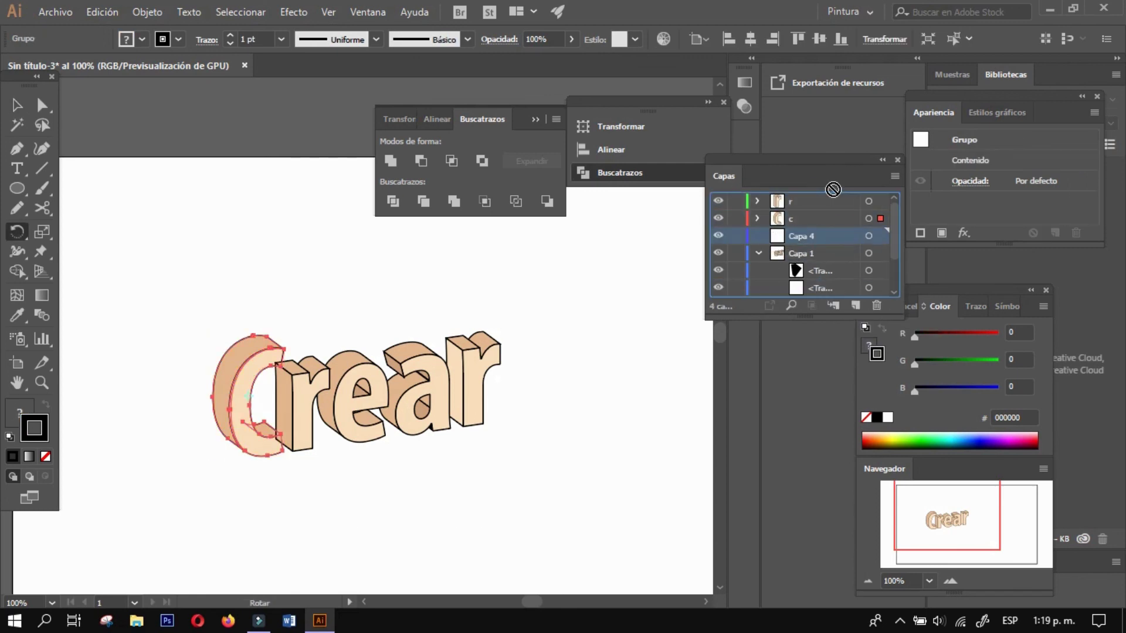
key(ctrl+l)
double_click(806, 199)
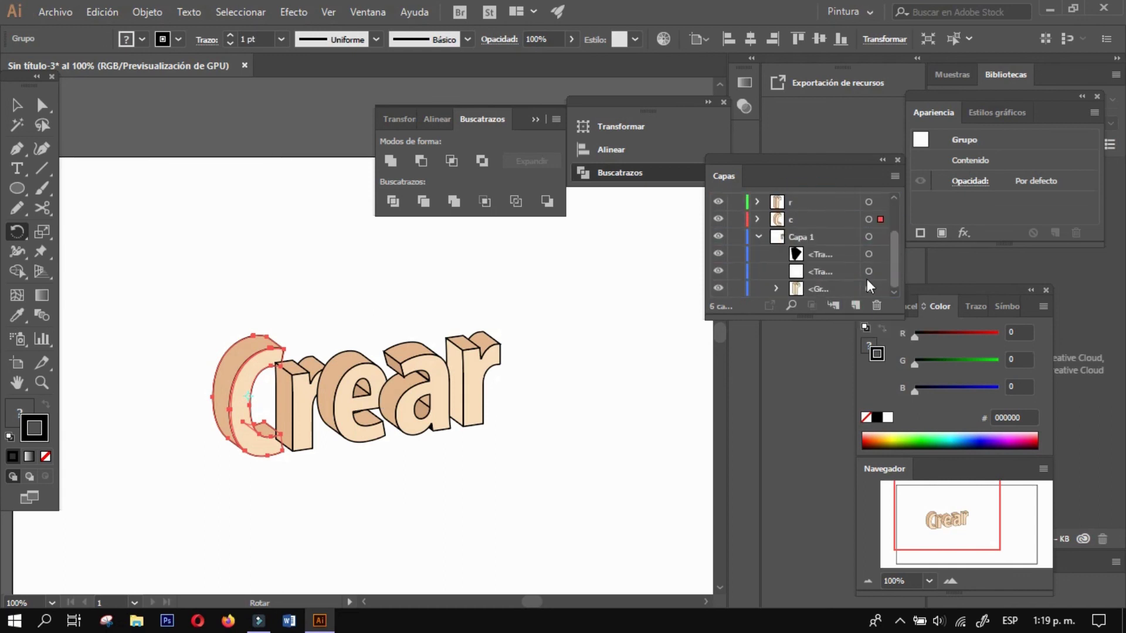
drag(828, 274, 819, 203)
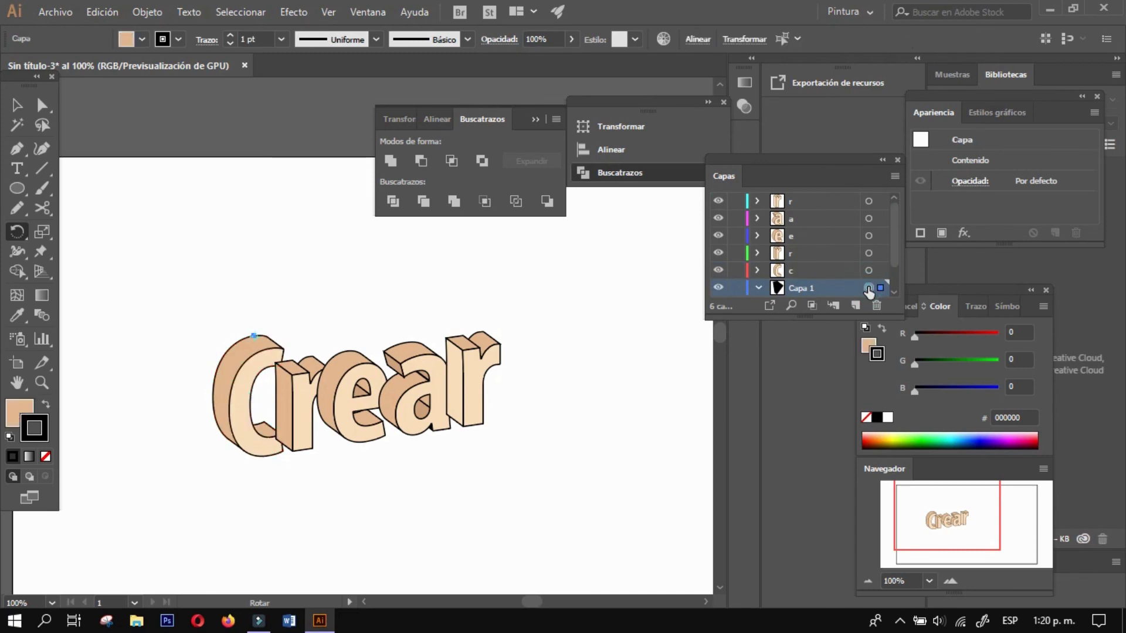
key(Delete)
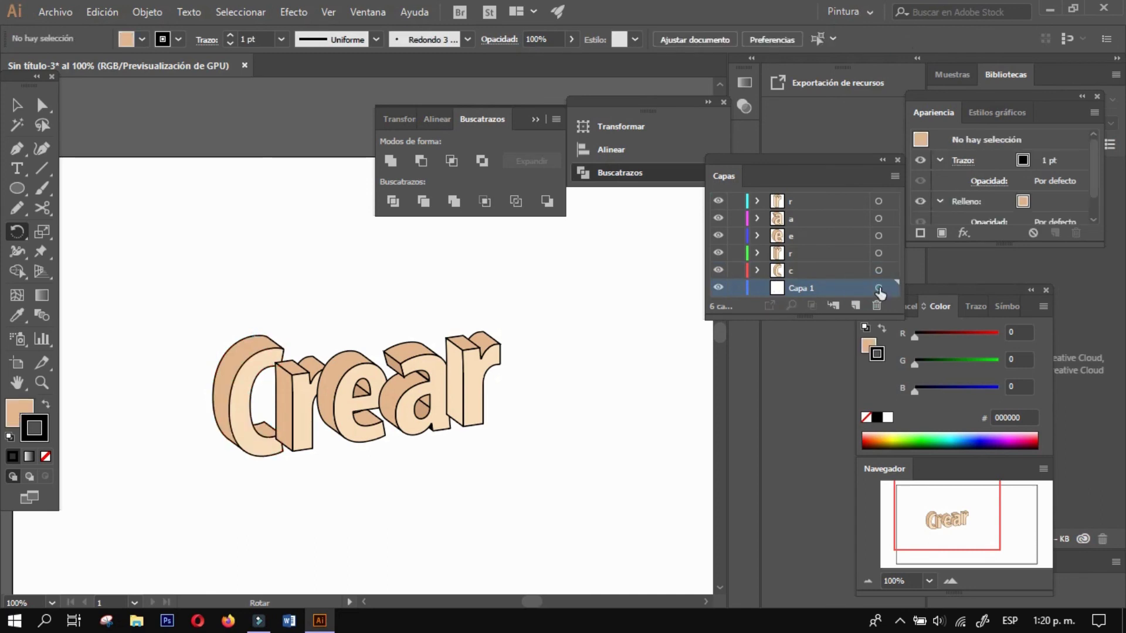
click(879, 288)
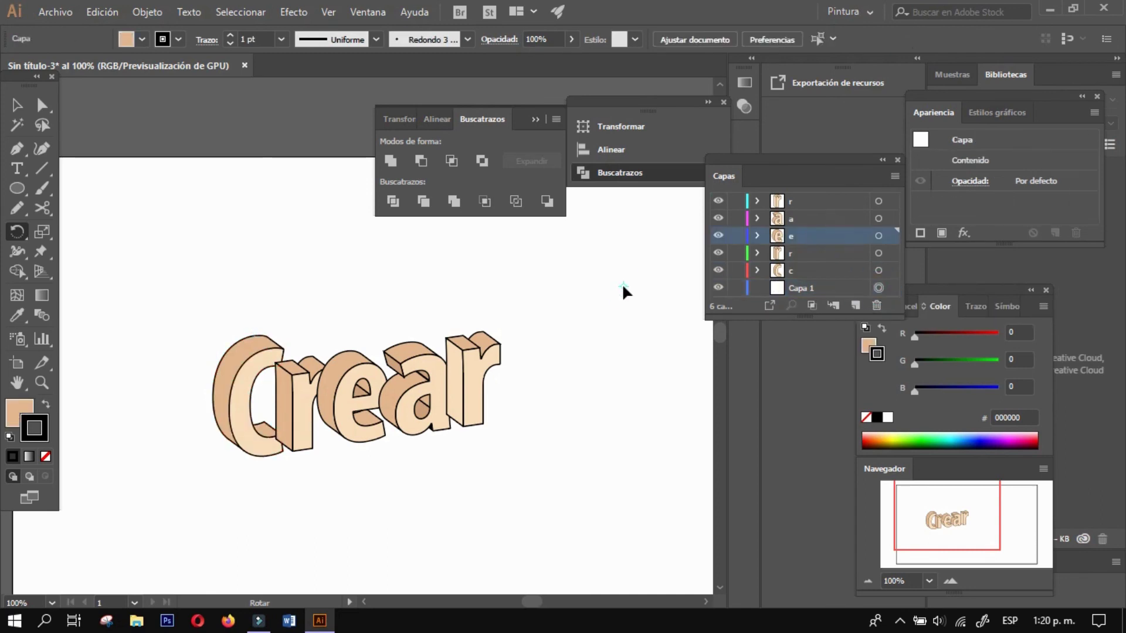